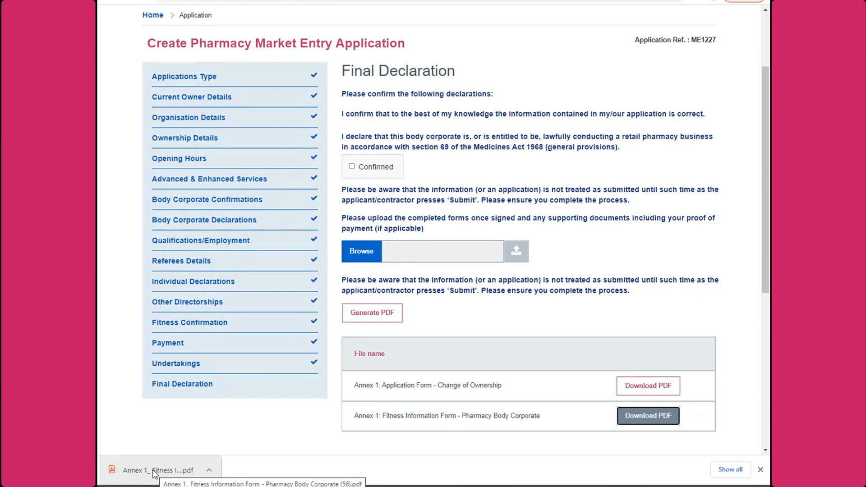
Step: Open the downloaded Fitness Information Form PDF, and open the application's Organisation Details section for comparison
{"action": "left_click", "coordinate": [153, 470]}
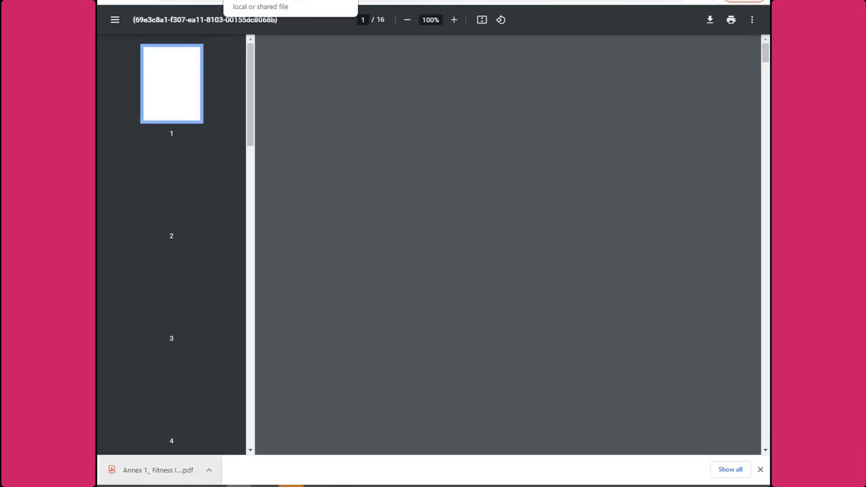
{"action": "left_click", "coordinate": [149, 0]}
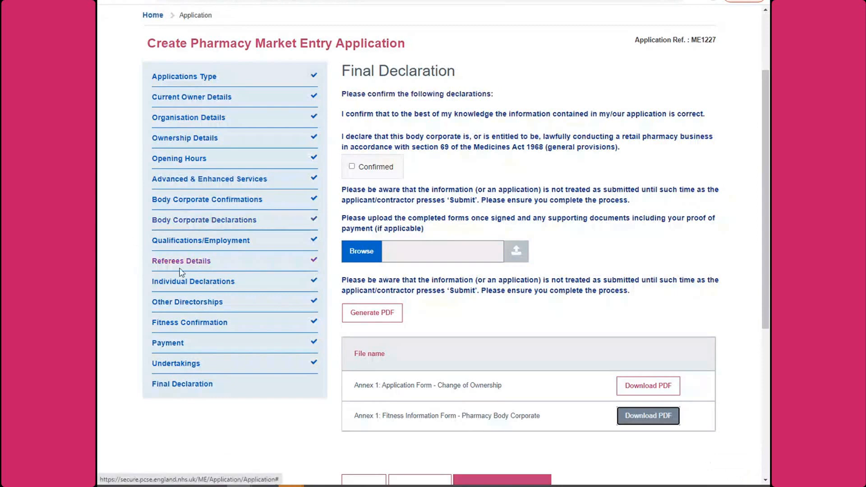
{"action": "left_click", "coordinate": [174, 118]}
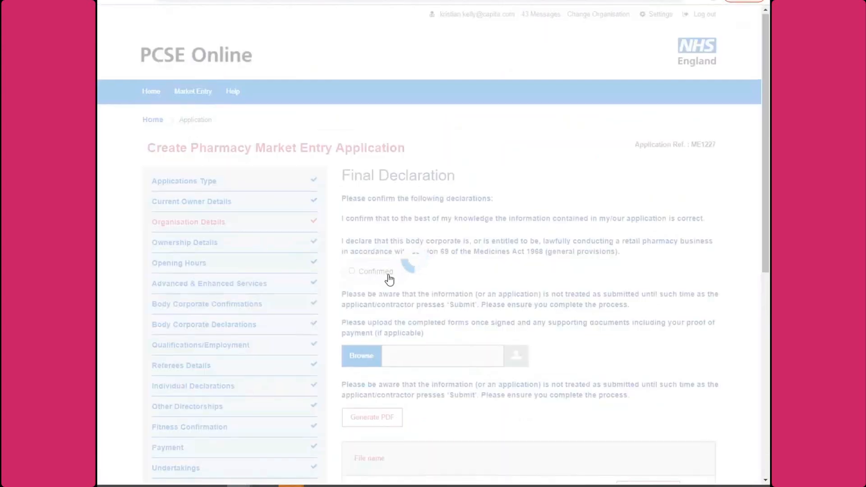
{"action": "scroll", "coordinate": [387, 276], "scroll_direction": "down", "scroll_amount": 1}
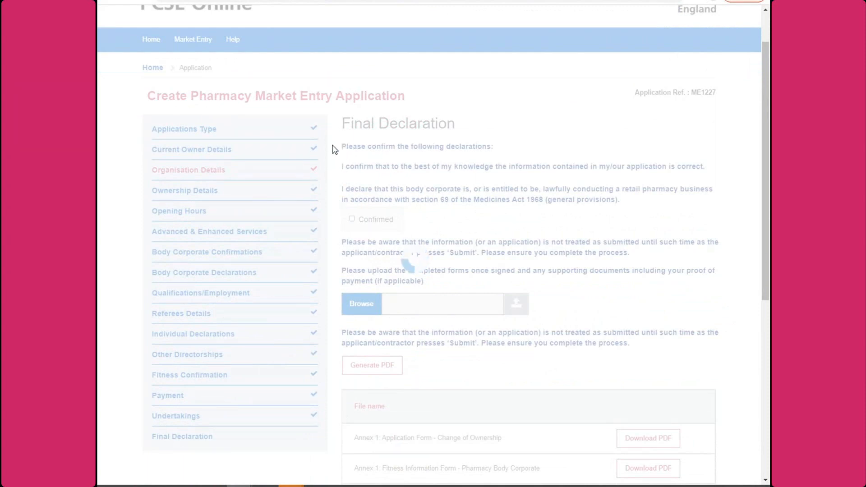
{"action": "scroll", "coordinate": [379, 316], "scroll_direction": "down", "scroll_amount": 4}
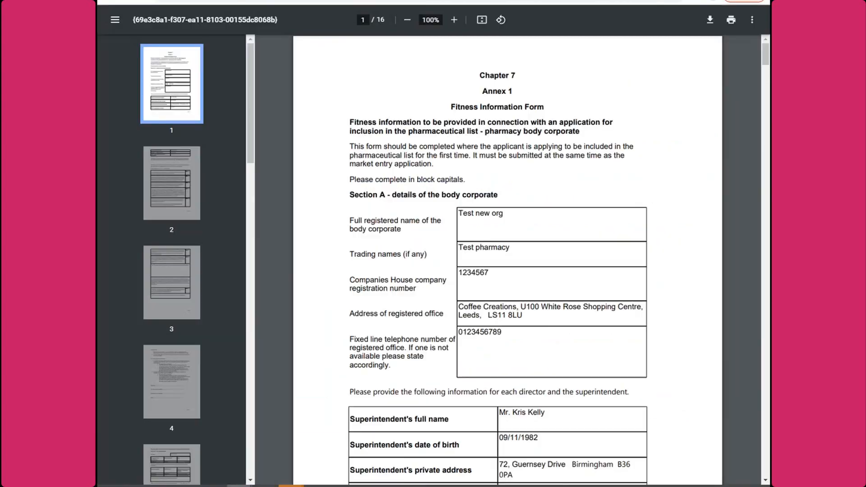
Step: Review Section A of the Fitness Information Form, from the body corporate details through the fitness questions and signature block to Section B
{"action": "scroll", "coordinate": [579, 234], "scroll_direction": "down", "scroll_amount": 5}
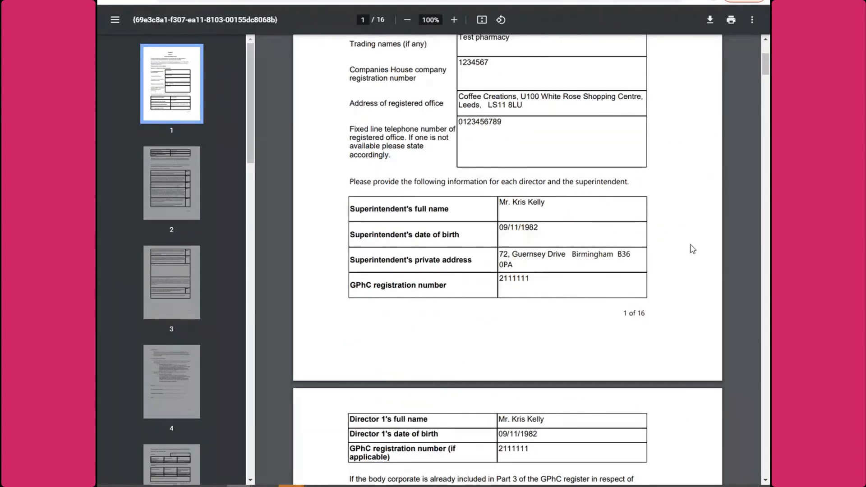
{"action": "scroll", "coordinate": [692, 248], "scroll_direction": "down", "scroll_amount": 15}
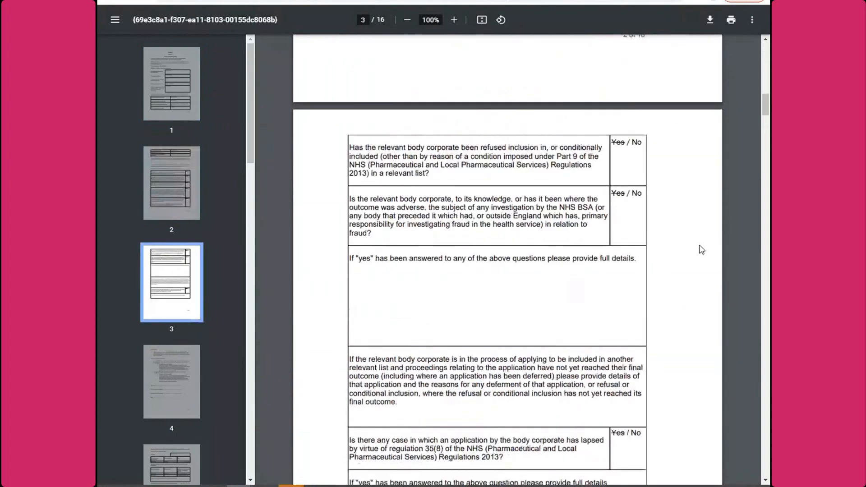
{"action": "scroll", "coordinate": [701, 249], "scroll_direction": "down", "scroll_amount": 17}
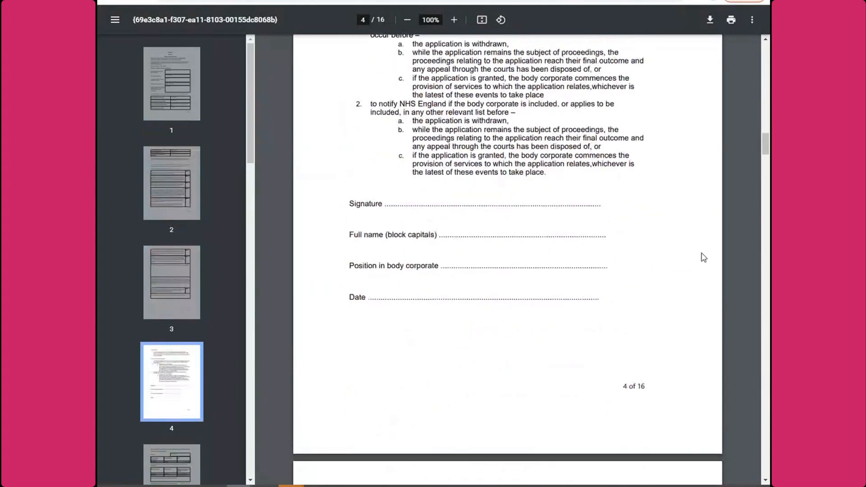
{"action": "scroll", "coordinate": [702, 257], "scroll_direction": "down", "scroll_amount": 10}
{"action": "scroll", "coordinate": [666, 248], "scroll_direction": "up", "scroll_amount": 1}
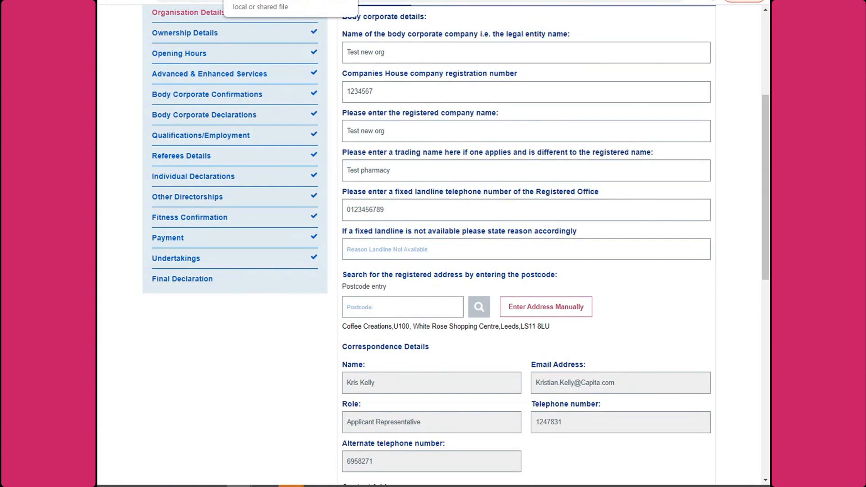
Step: Check Section B of the form, and open the Director (pharmacist)'s Professional Employment History under Qualifications/Employment in the application
{"action": "left_click", "coordinate": [270, 0]}
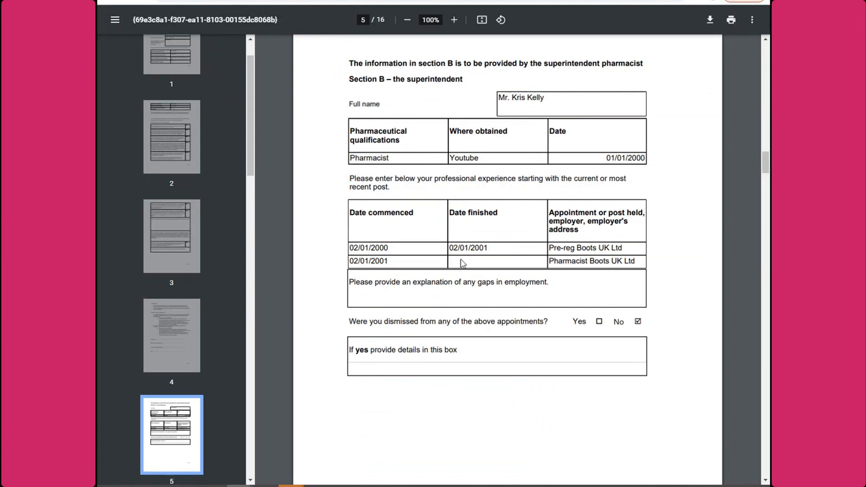
{"action": "left_click", "coordinate": [180, 0]}
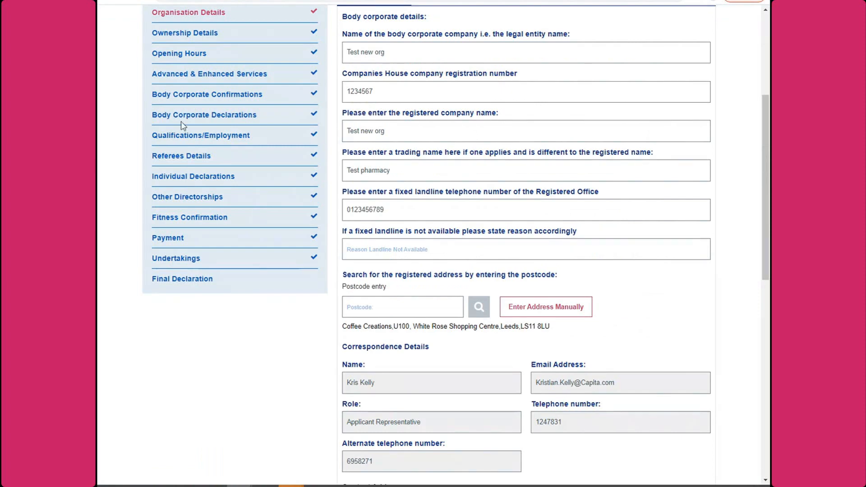
{"action": "left_click", "coordinate": [180, 137]}
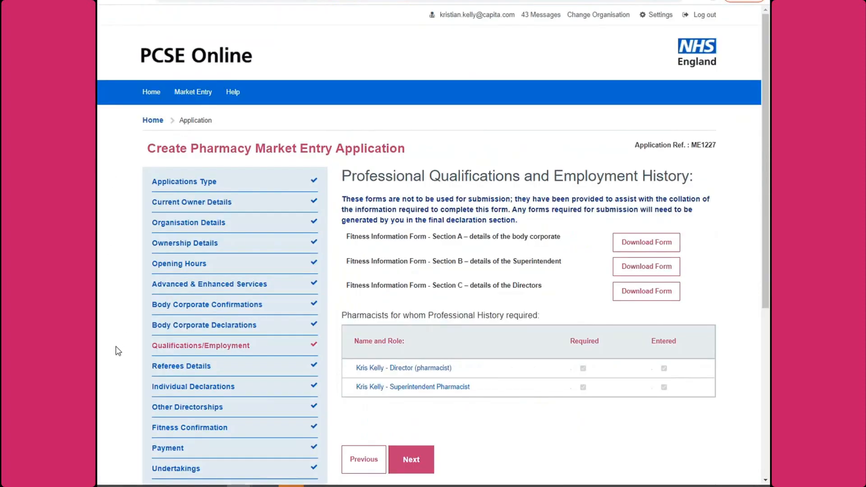
{"action": "left_click", "coordinate": [362, 372]}
{"action": "scroll", "coordinate": [329, 338], "scroll_direction": "down", "scroll_amount": 2}
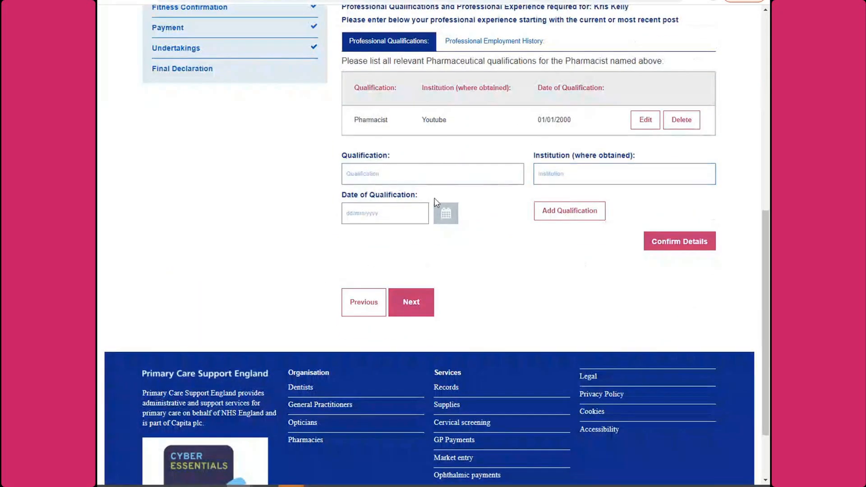
{"action": "scroll", "coordinate": [522, 214], "scroll_direction": "up", "scroll_amount": 1}
{"action": "left_click", "coordinate": [466, 88]}
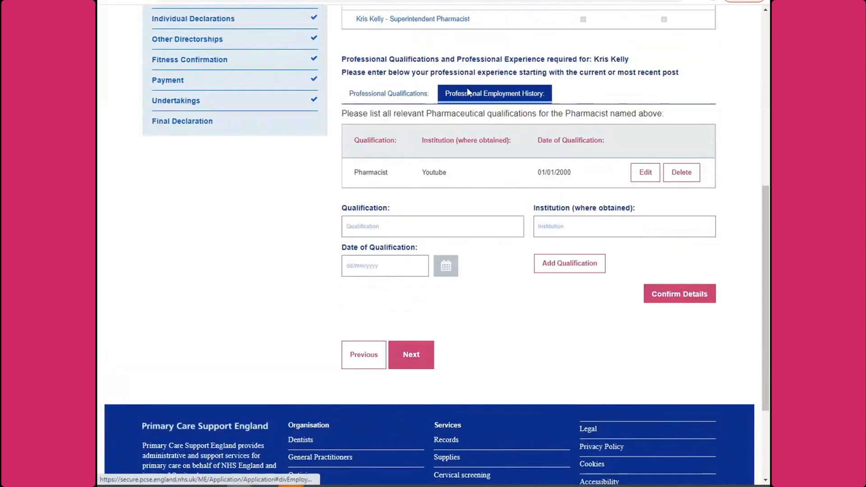
Step: Highlight the "Leave blank if current" note below the End Date of Employment field, clearing the selection each time
{"action": "left_click_drag", "start_coordinate": [598, 336], "coordinate": [532, 336]}
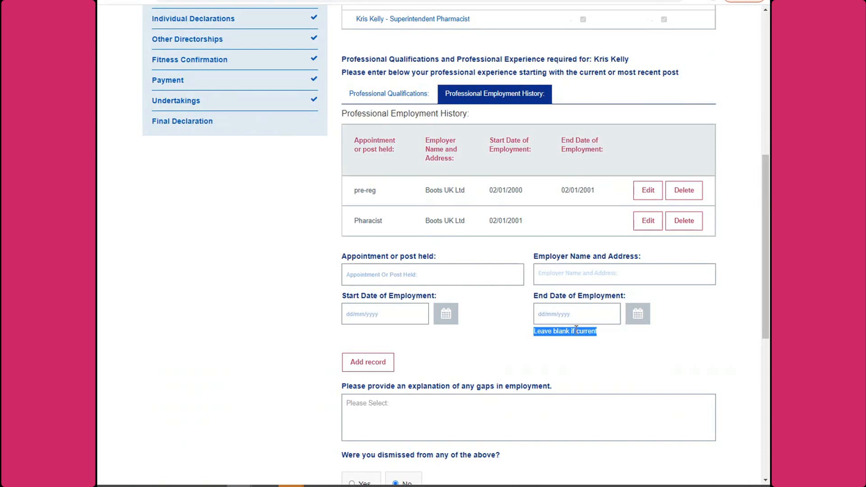
{"action": "left_click", "coordinate": [566, 344]}
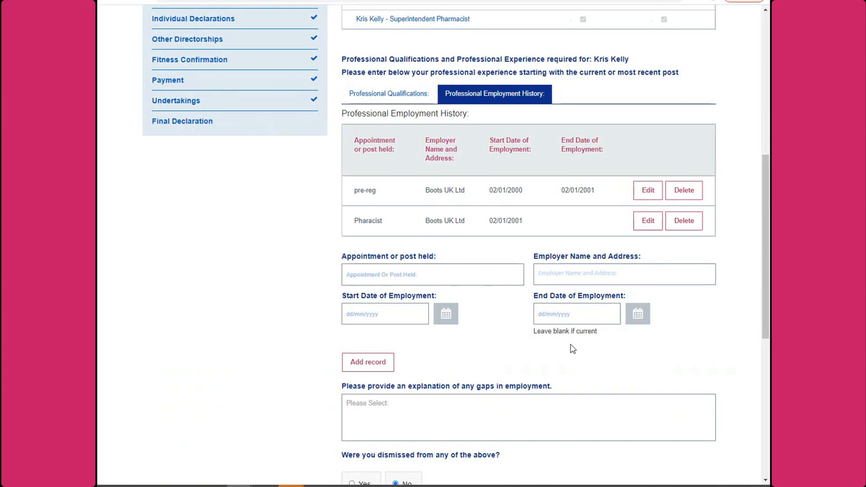
{"action": "left_click_drag", "start_coordinate": [604, 336], "coordinate": [529, 336]}
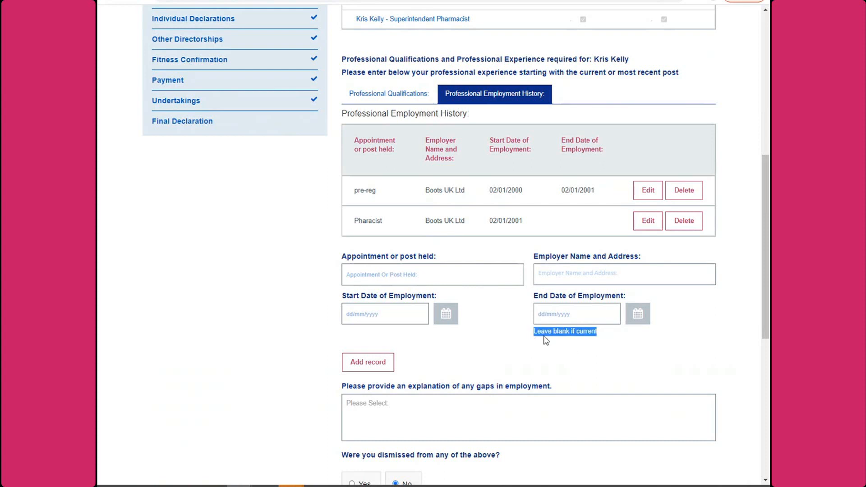
{"action": "left_click", "coordinate": [606, 334]}
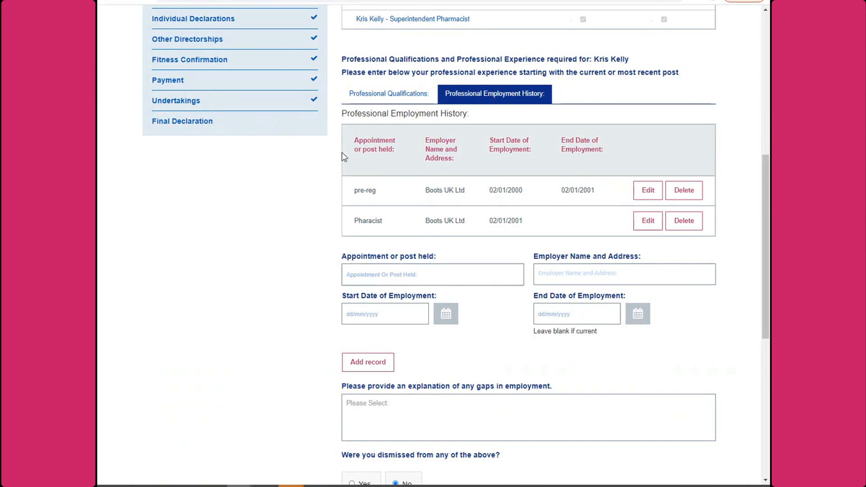
{"action": "scroll", "coordinate": [300, 228], "scroll_direction": "up", "scroll_amount": 8}
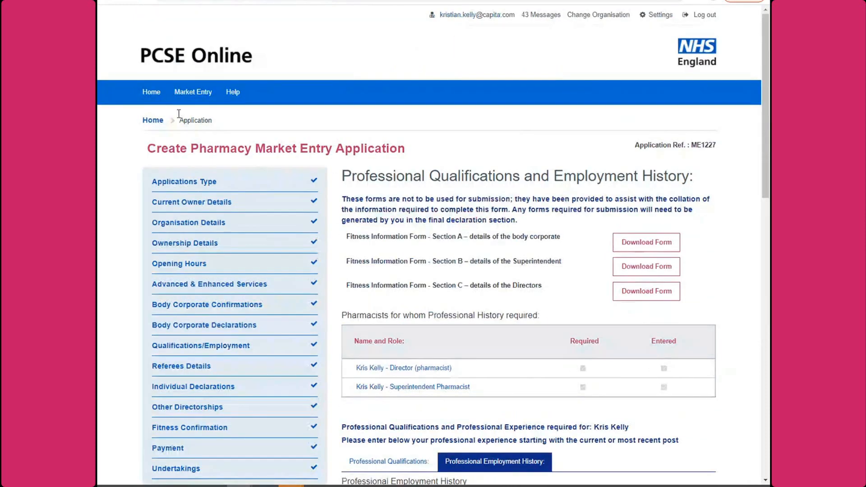
{"action": "scroll", "coordinate": [128, 320], "scroll_direction": "down", "scroll_amount": 3}
{"action": "scroll", "coordinate": [126, 342], "scroll_direction": "up", "scroll_amount": 3}
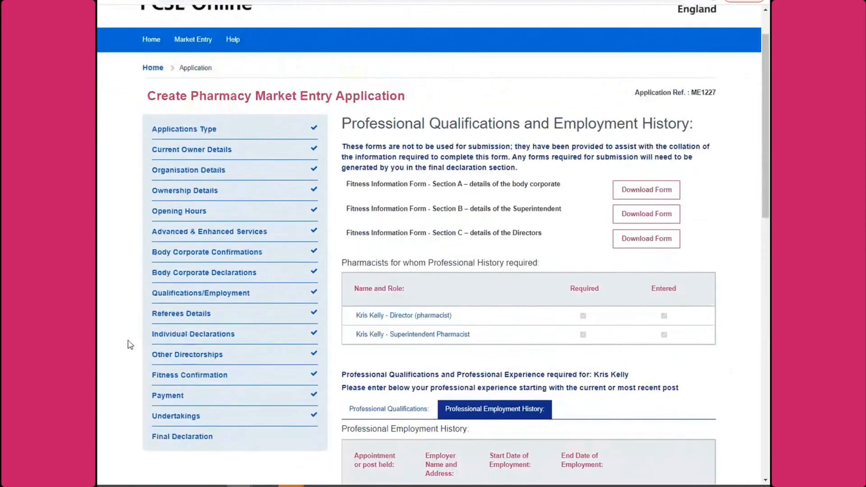
{"action": "scroll", "coordinate": [127, 447], "scroll_direction": "down", "scroll_amount": 3}
{"action": "scroll", "coordinate": [131, 424], "scroll_direction": "up", "scroll_amount": 1}
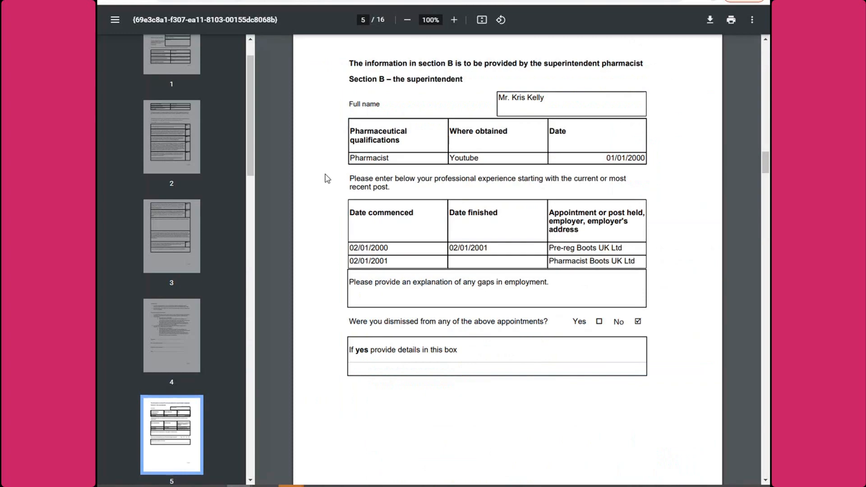
Step: Review the rest of the Fitness Information Form, from Section B through the directors' Section C to the final signature page
{"action": "scroll", "coordinate": [358, 227], "scroll_direction": "down", "scroll_amount": 20}
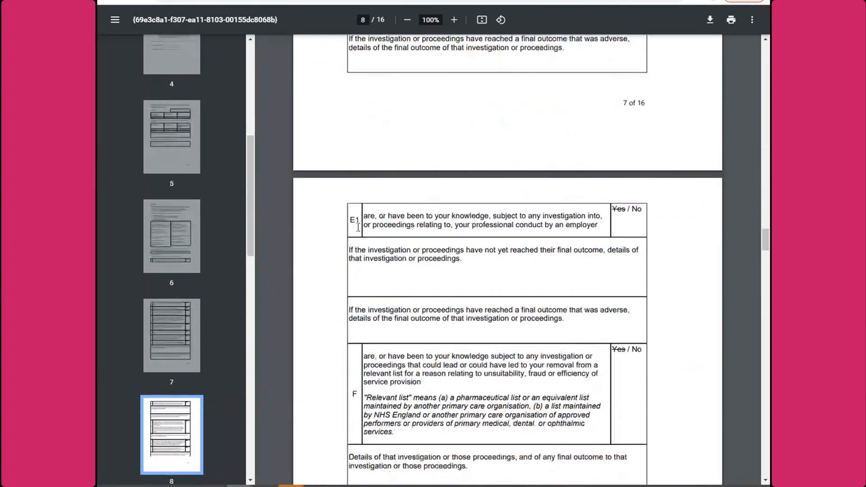
{"action": "scroll", "coordinate": [358, 228], "scroll_direction": "down", "scroll_amount": 20}
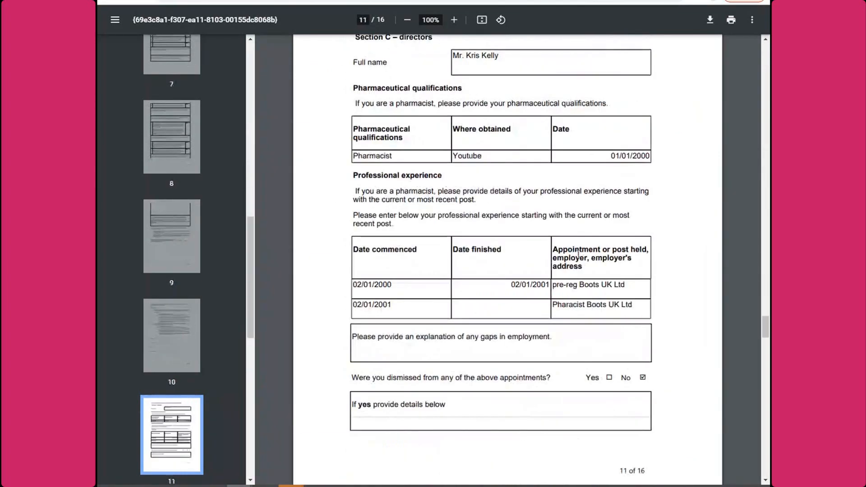
{"action": "scroll", "coordinate": [672, 275], "scroll_direction": "down", "scroll_amount": 17}
{"action": "scroll", "coordinate": [674, 300], "scroll_direction": "up", "scroll_amount": 6}
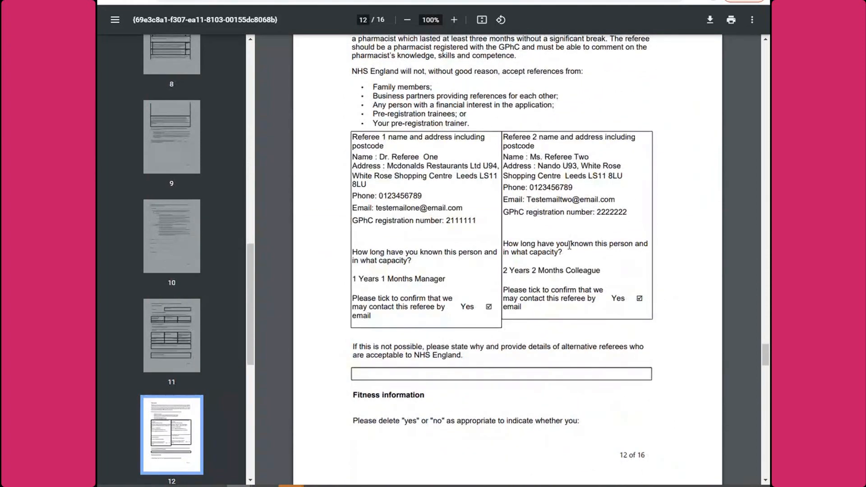
{"action": "scroll", "coordinate": [569, 245], "scroll_direction": "down", "scroll_amount": 20}
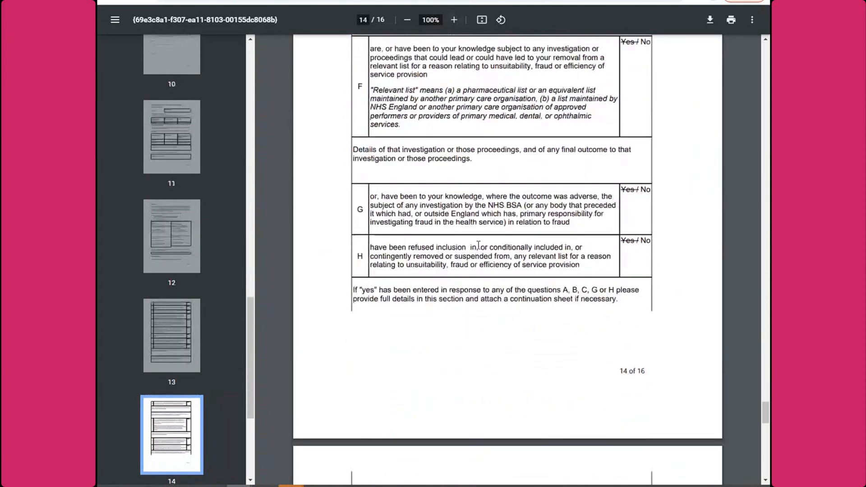
{"action": "scroll", "coordinate": [478, 245], "scroll_direction": "down", "scroll_amount": 20}
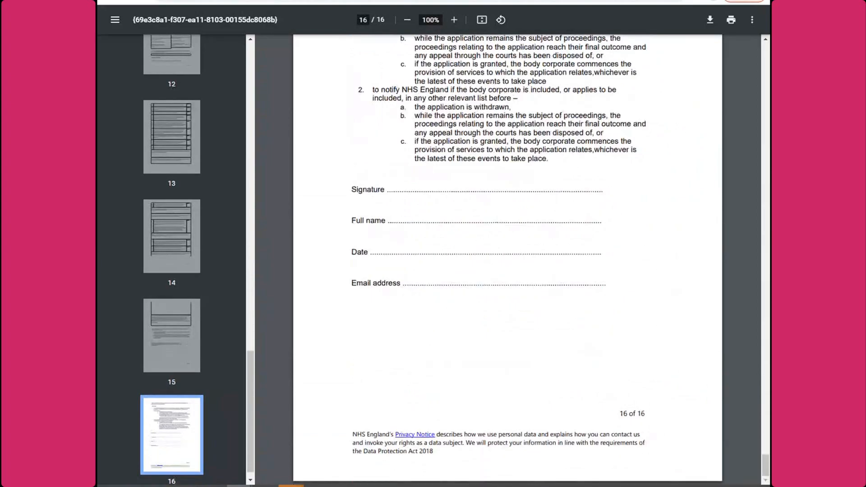
Step: Return to the application portal and change the organisation to ME69 - Market Entry Test Organisation
{"action": "left_click", "coordinate": [158, 0]}
{"action": "scroll", "coordinate": [163, 169], "scroll_direction": "up", "scroll_amount": 3}
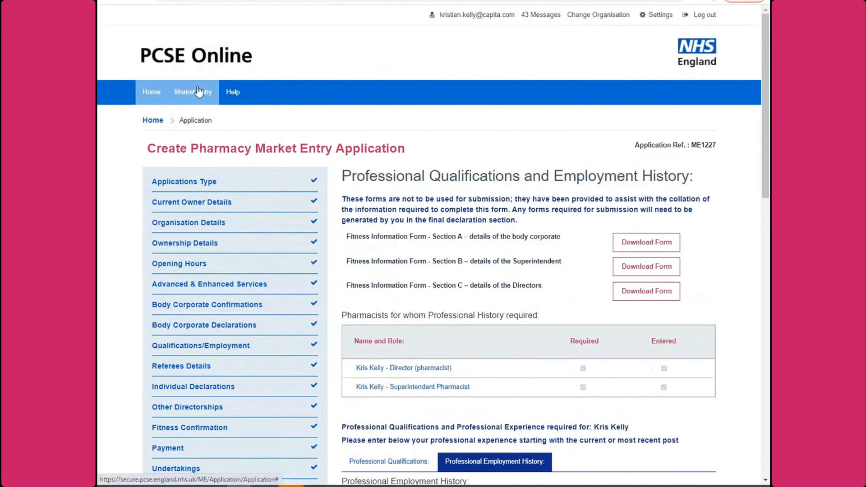
{"action": "left_click", "coordinate": [598, 16]}
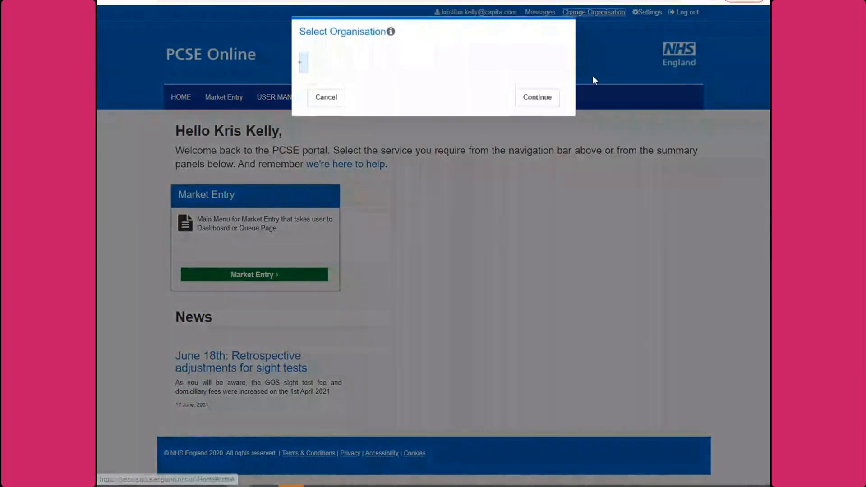
{"action": "left_click", "coordinate": [373, 68]}
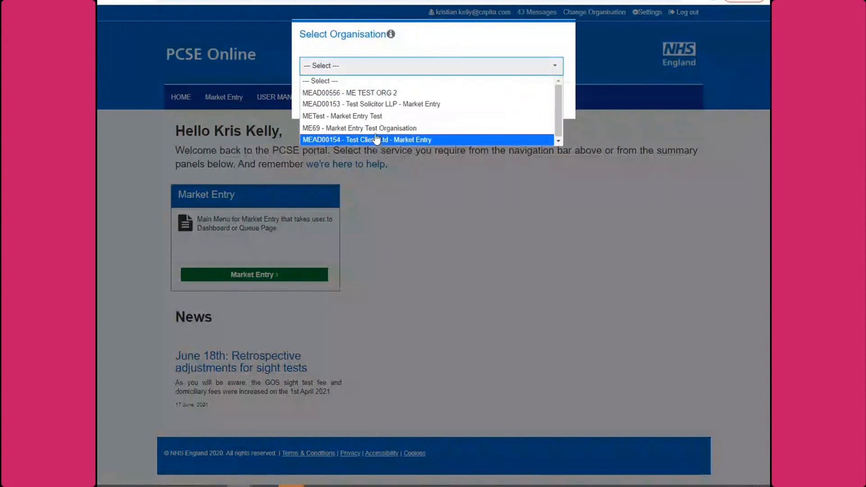
{"action": "left_click", "coordinate": [375, 126]}
{"action": "left_click", "coordinate": [536, 97]}
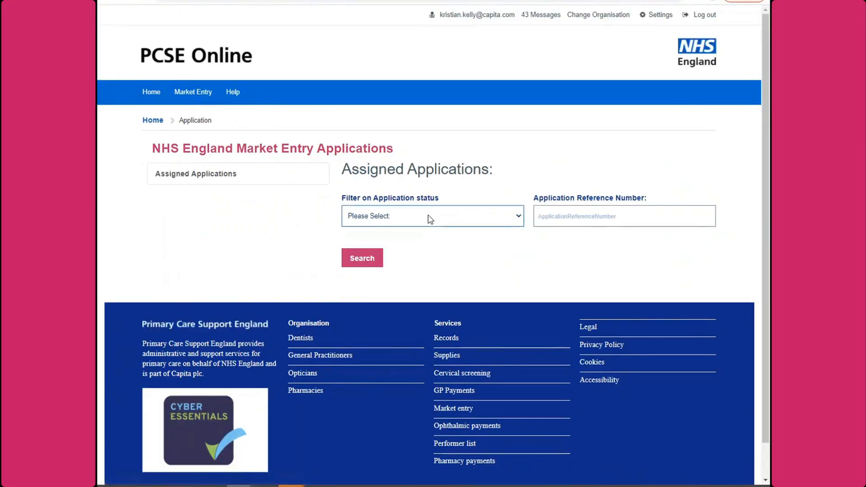
Step: Search the assigned applications for reference number ME464 and open the ME464 - TEST case
{"action": "left_click", "coordinate": [551, 212]}
{"action": "type", "text": "ME"}
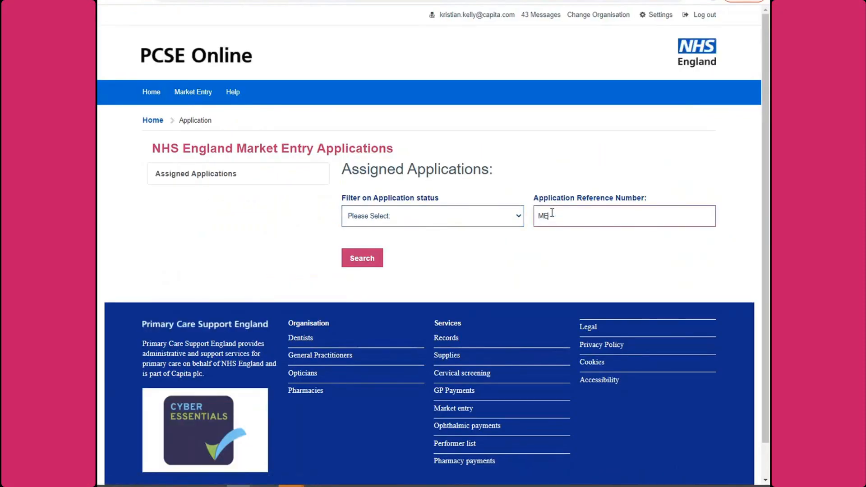
{"action": "type", "text": "464"}
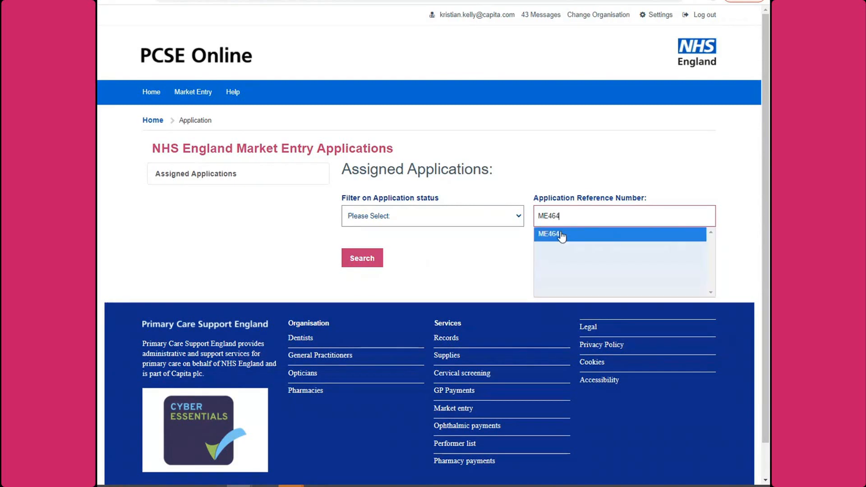
{"action": "left_click", "coordinate": [561, 235]}
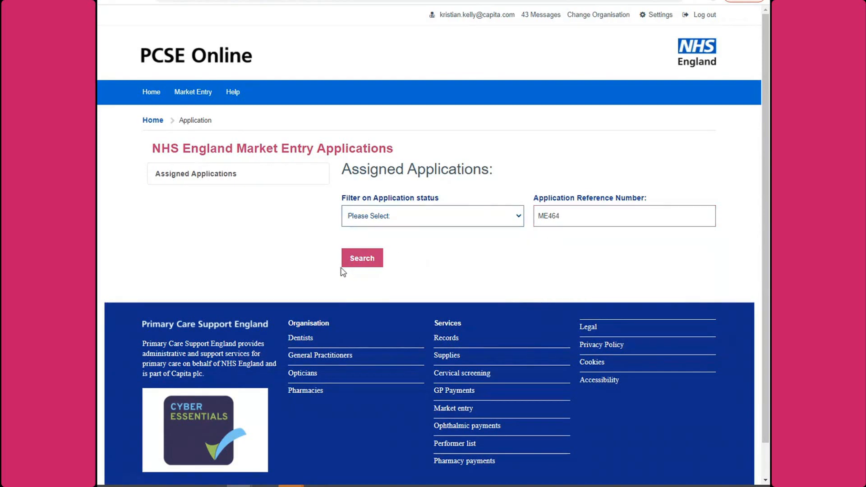
{"action": "left_click", "coordinate": [362, 258]}
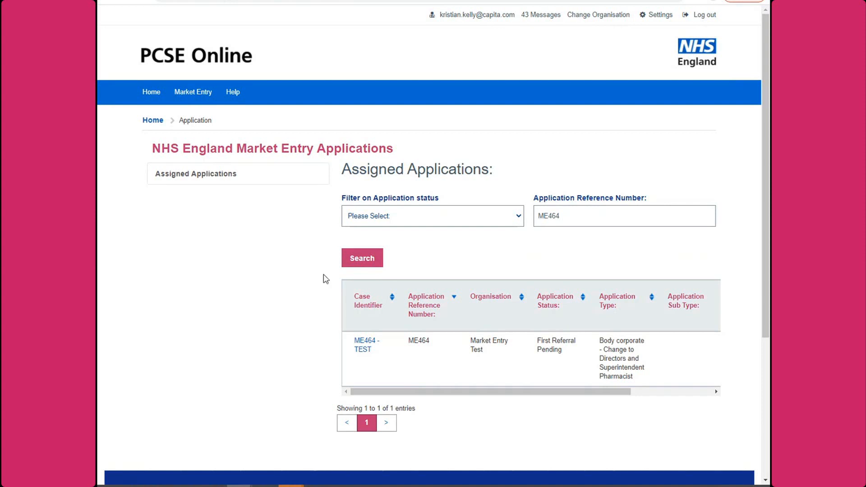
{"action": "left_click", "coordinate": [362, 345]}
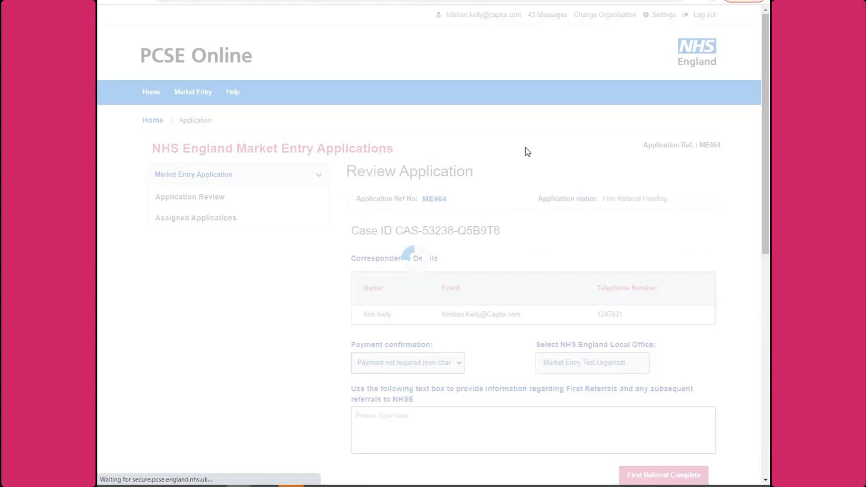
Step: Highlight the application status of ME464, and open and review the Applications Type section of the market entry application
{"action": "left_click_drag", "start_coordinate": [603, 199], "coordinate": [680, 208]}
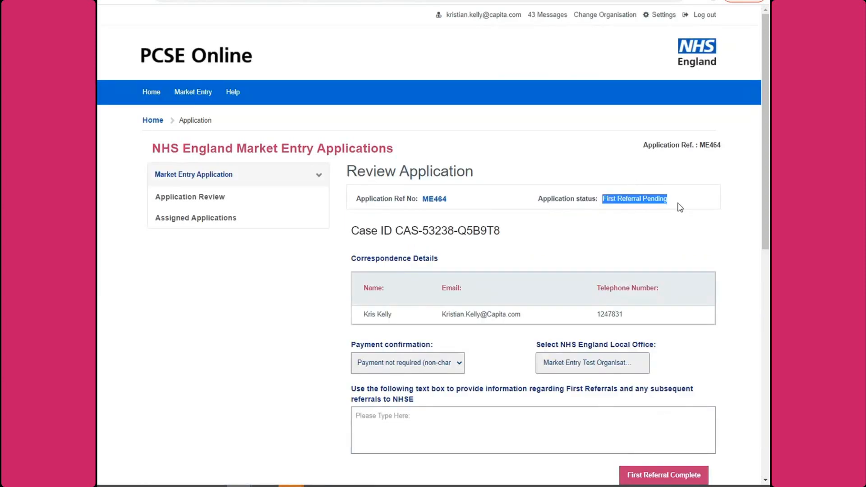
{"action": "left_click", "coordinate": [337, 196]}
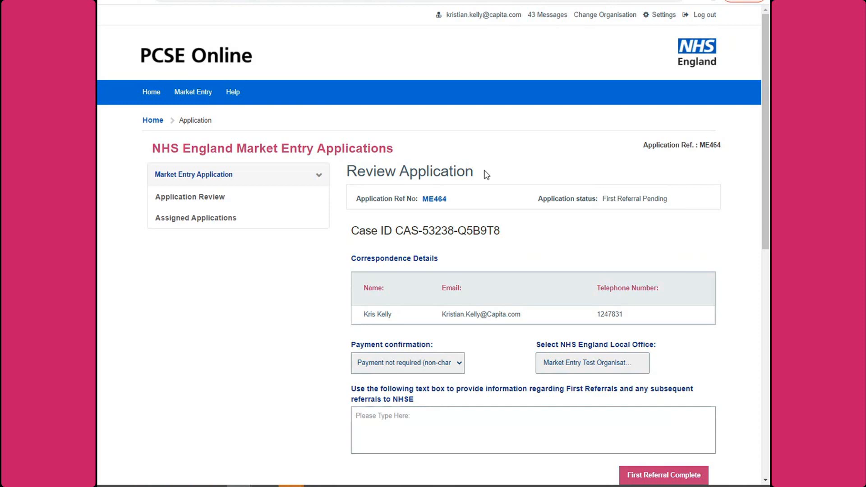
{"action": "left_click", "coordinate": [325, 177]}
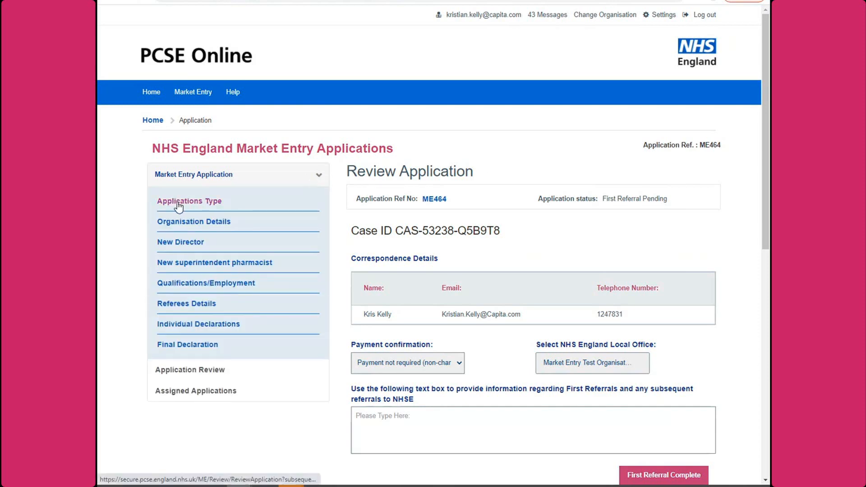
{"action": "left_click", "coordinate": [157, 202]}
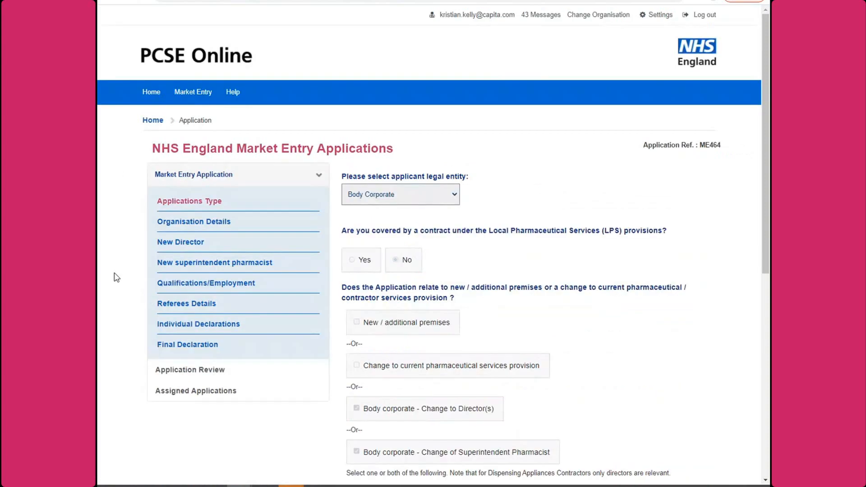
{"action": "scroll", "coordinate": [547, 192], "scroll_direction": "down", "scroll_amount": 2}
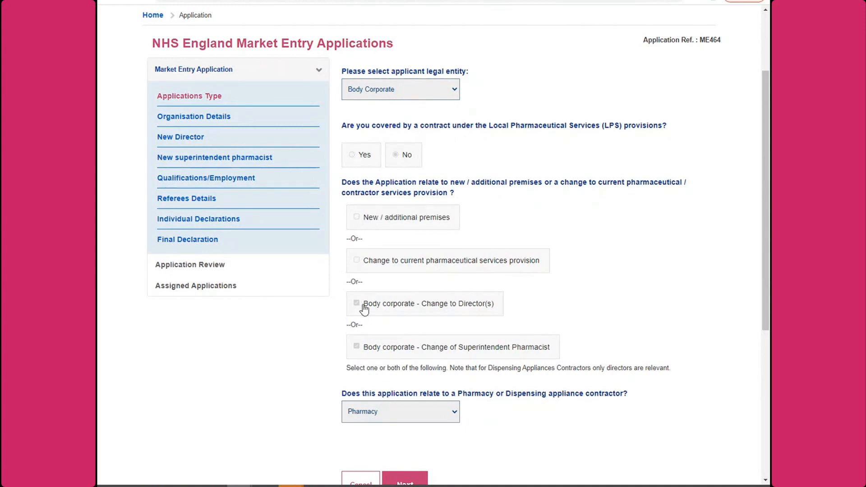
{"action": "scroll", "coordinate": [510, 287], "scroll_direction": "down", "scroll_amount": 1}
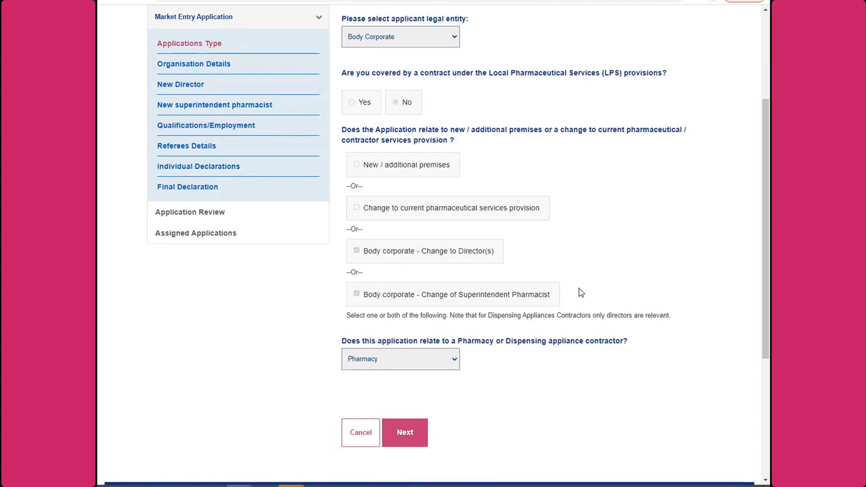
{"action": "scroll", "coordinate": [581, 292], "scroll_direction": "down", "scroll_amount": 2}
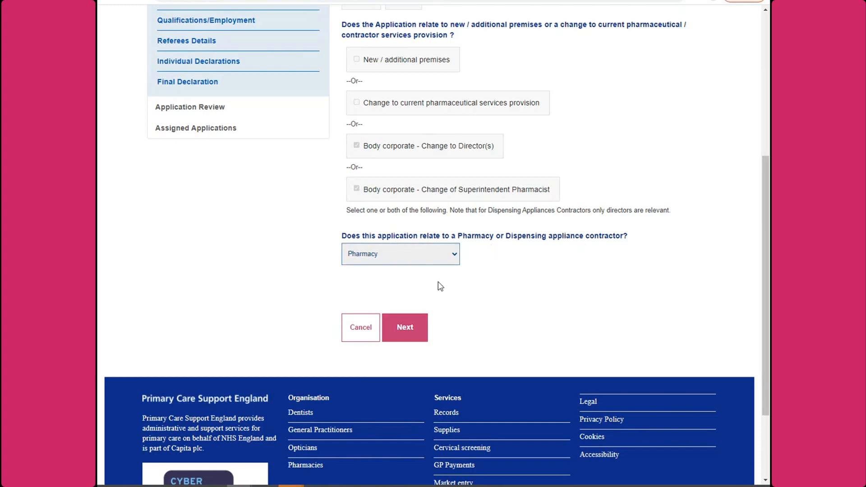
{"action": "scroll", "coordinate": [369, 280], "scroll_direction": "up", "scroll_amount": 4}
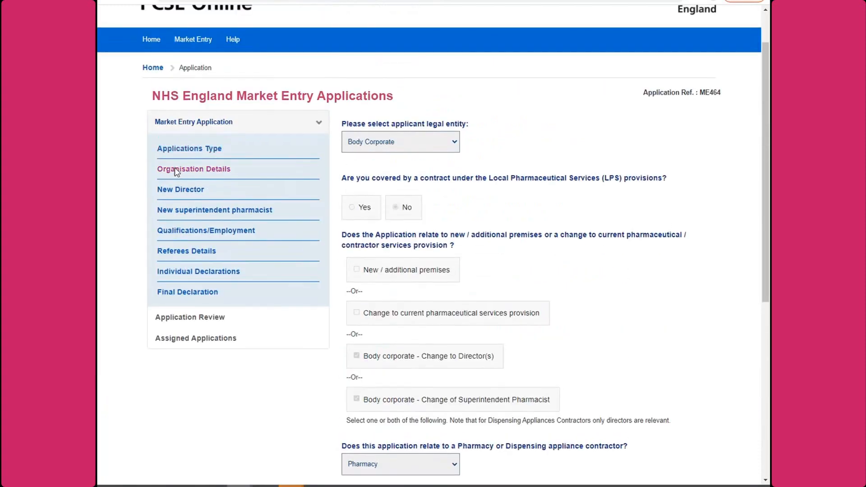
Step: Open the Organisation Details section and review the body corporate, correspondence and contact address details
{"action": "left_click", "coordinate": [176, 172]}
{"action": "scroll", "coordinate": [477, 440], "scroll_direction": "down", "scroll_amount": 2}
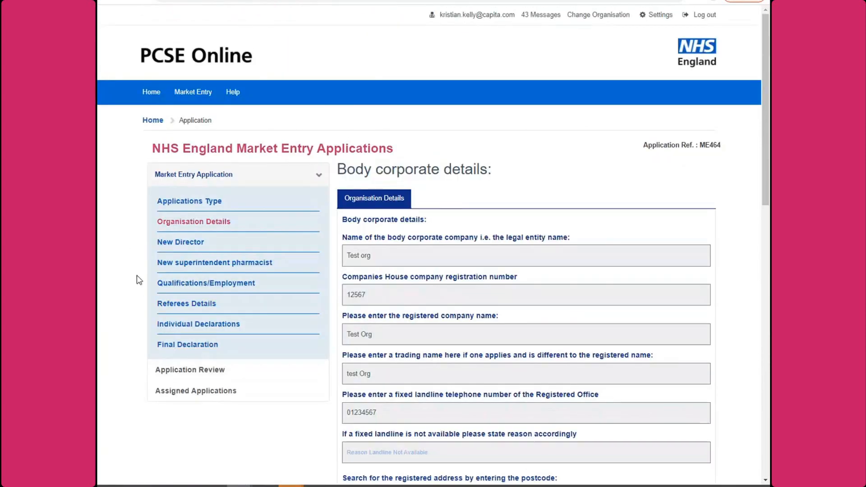
{"action": "left_click", "coordinate": [500, 247]}
{"action": "scroll", "coordinate": [508, 203], "scroll_direction": "down", "scroll_amount": 2}
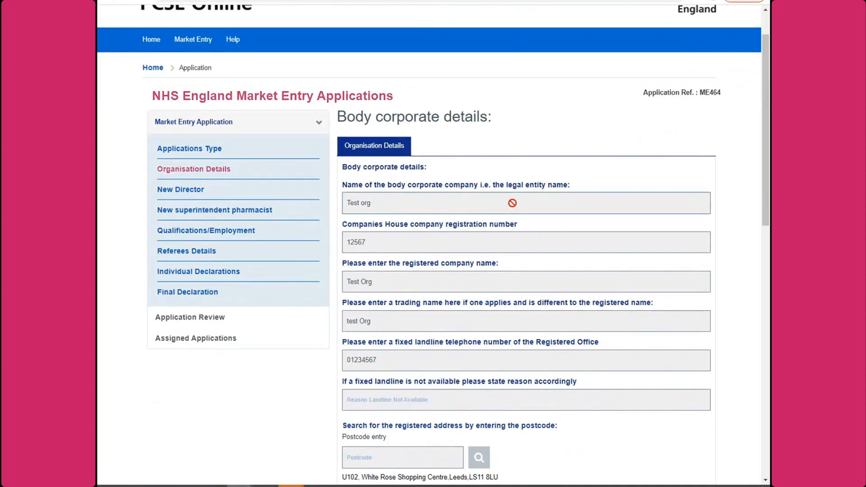
{"action": "left_click", "coordinate": [752, 179]}
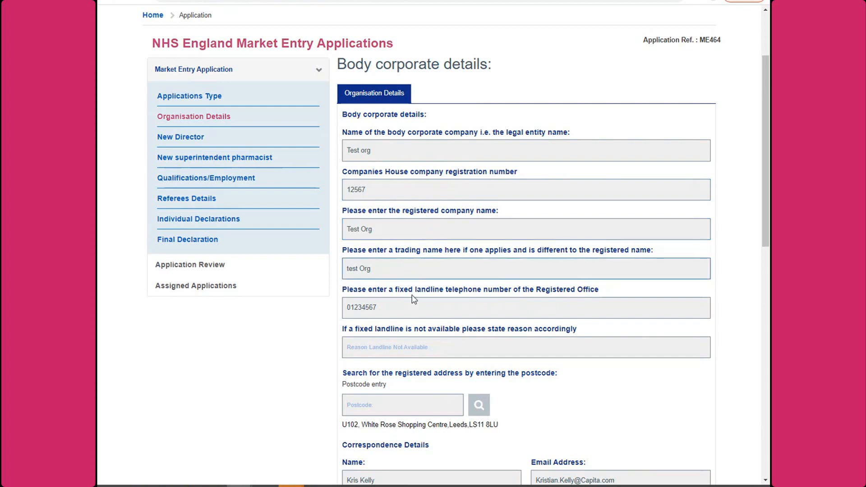
{"action": "scroll", "coordinate": [410, 306], "scroll_direction": "down", "scroll_amount": 1}
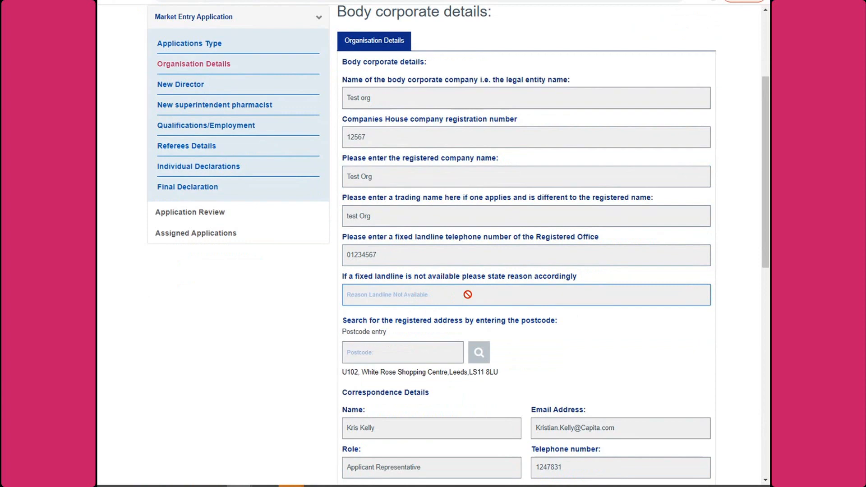
{"action": "scroll", "coordinate": [352, 305], "scroll_direction": "down", "scroll_amount": 2}
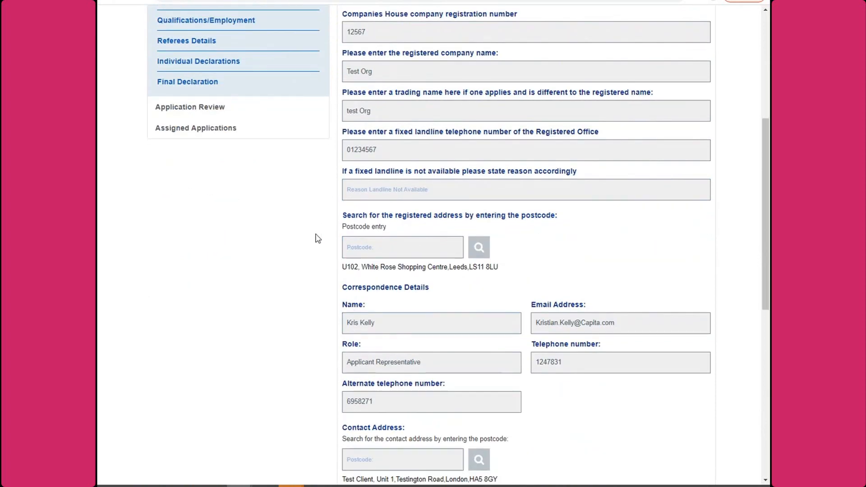
{"action": "scroll", "coordinate": [318, 238], "scroll_direction": "down", "scroll_amount": 1}
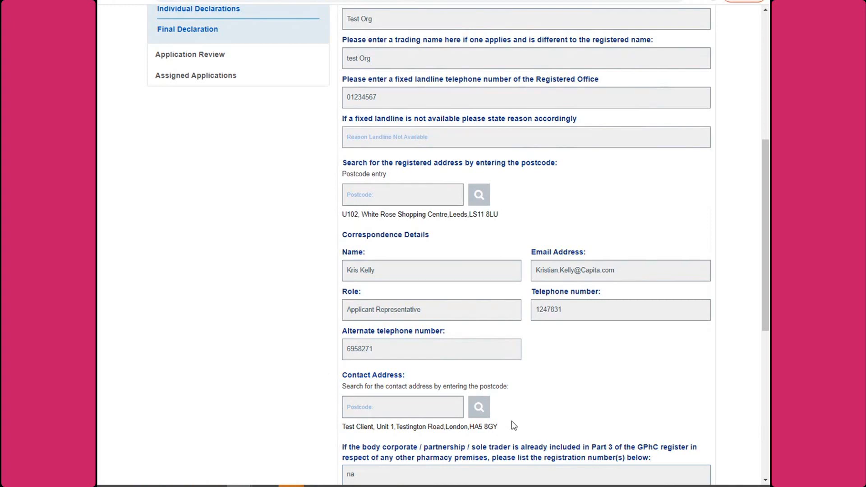
{"action": "scroll", "coordinate": [528, 378], "scroll_direction": "down", "scroll_amount": 2}
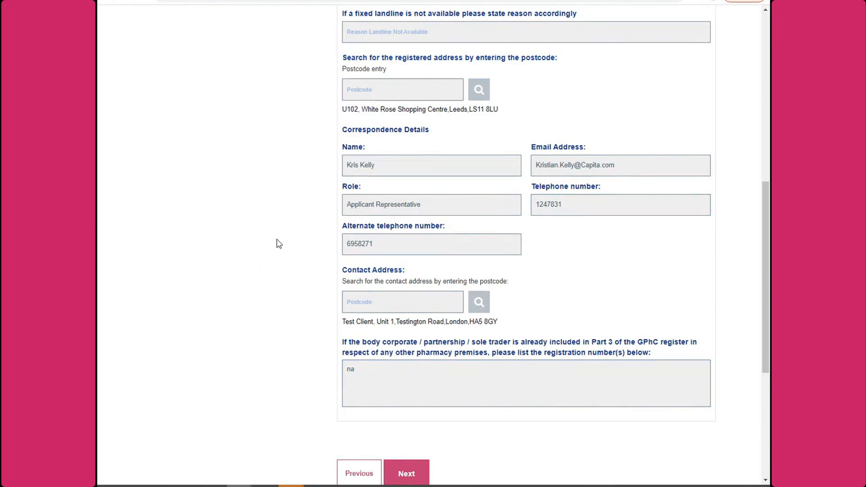
Step: Move on to the New Director section and display the proposed director's details
{"action": "left_click", "coordinate": [406, 473]}
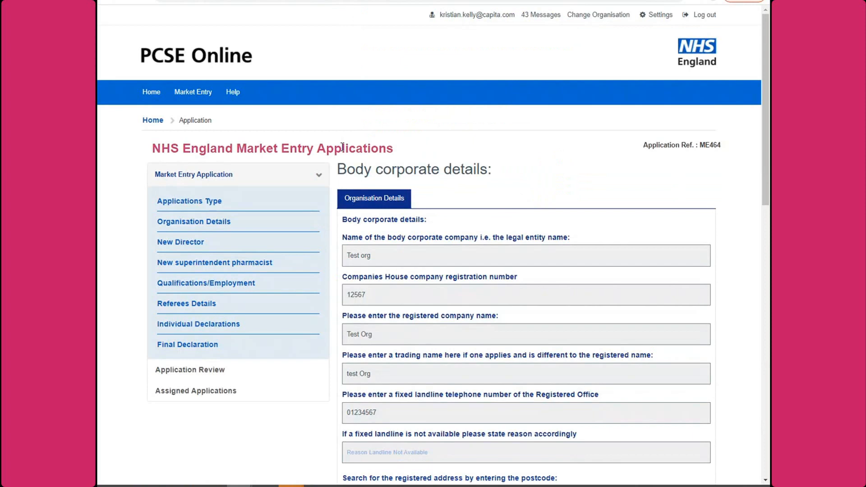
{"action": "left_click", "coordinate": [180, 242]}
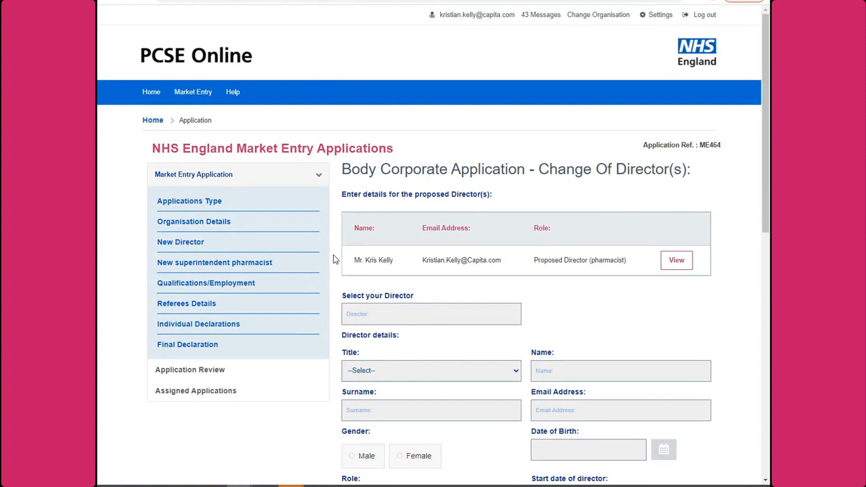
{"action": "left_click", "coordinate": [676, 261]}
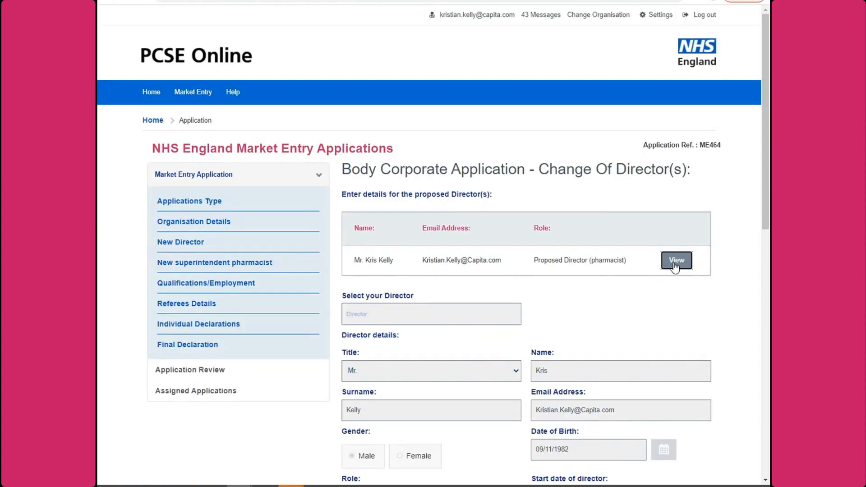
Step: Review the proposed director's personal details, role, start date, GPhC registration and contact address
{"action": "scroll", "coordinate": [716, 251], "scroll_direction": "down", "scroll_amount": 4}
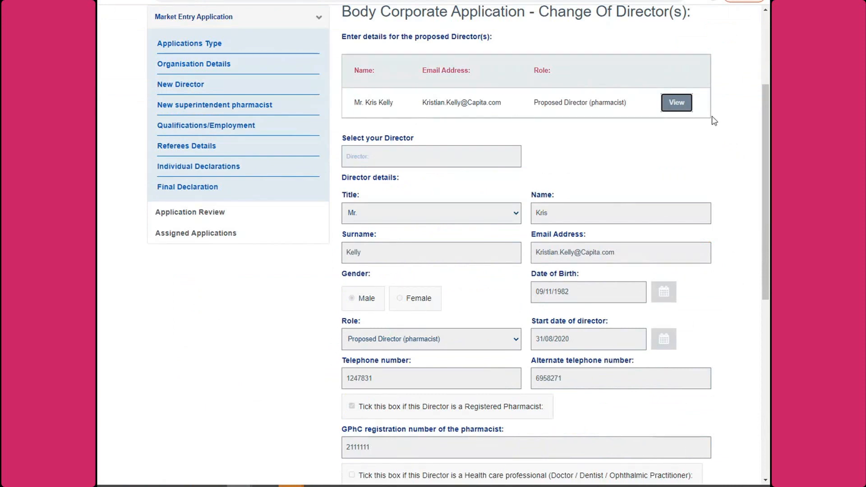
{"action": "scroll", "coordinate": [718, 113], "scroll_direction": "down", "scroll_amount": 1}
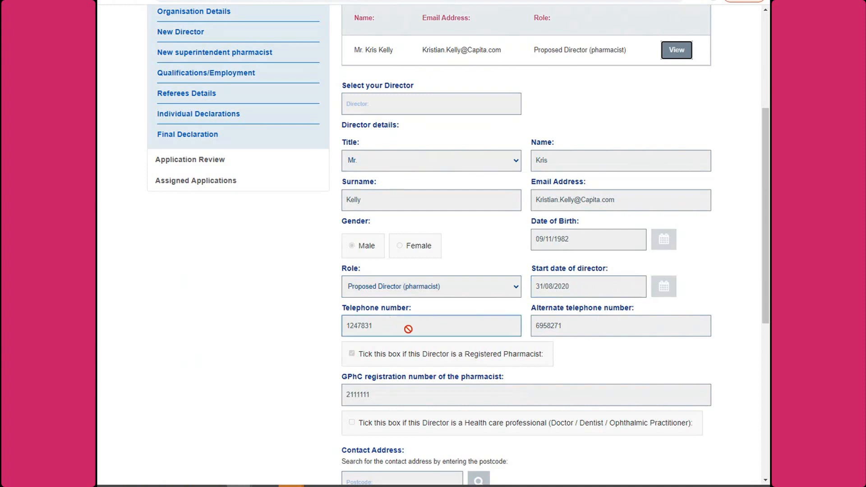
{"action": "scroll", "coordinate": [586, 326], "scroll_direction": "down", "scroll_amount": 1}
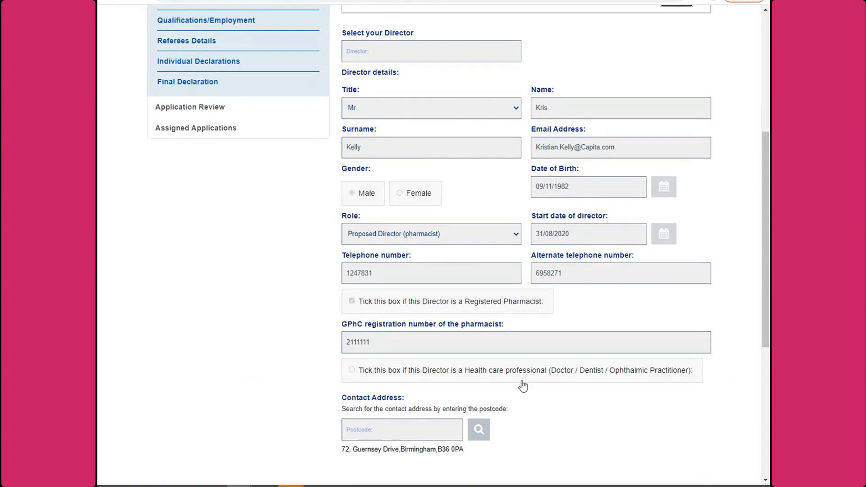
{"action": "scroll", "coordinate": [643, 423], "scroll_direction": "down", "scroll_amount": 1}
{"action": "scroll", "coordinate": [643, 422], "scroll_direction": "down", "scroll_amount": 2}
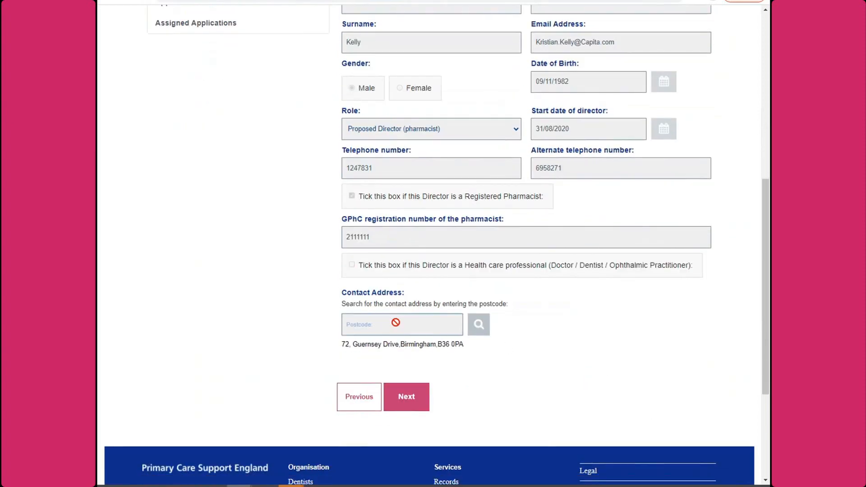
{"action": "scroll", "coordinate": [328, 330], "scroll_direction": "up", "scroll_amount": 3}
{"action": "scroll", "coordinate": [298, 380], "scroll_direction": "up", "scroll_amount": 7}
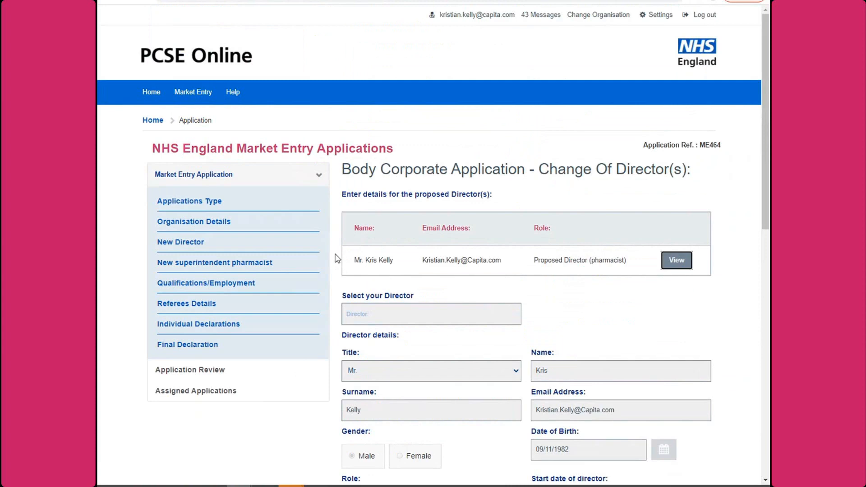
{"action": "scroll", "coordinate": [335, 258], "scroll_direction": "down", "scroll_amount": 4}
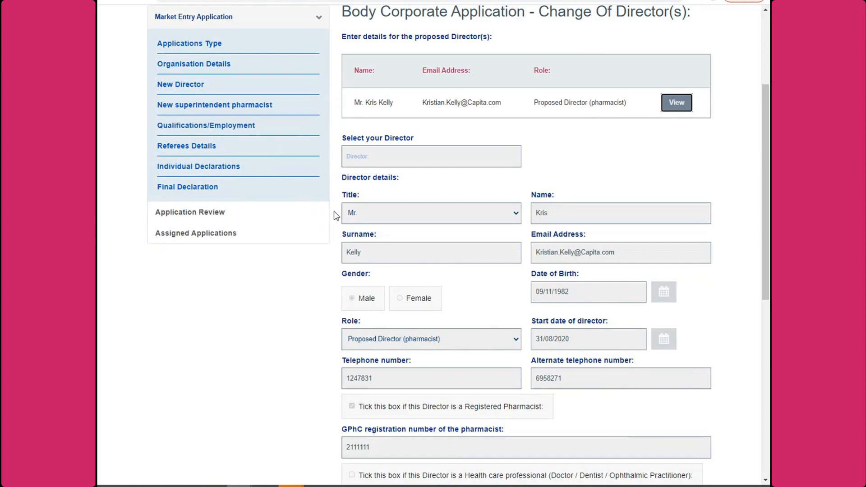
Step: Open the New superintendent pharmacist section and review the proposed superintendent's details through to the contact address
{"action": "left_click", "coordinate": [221, 105]}
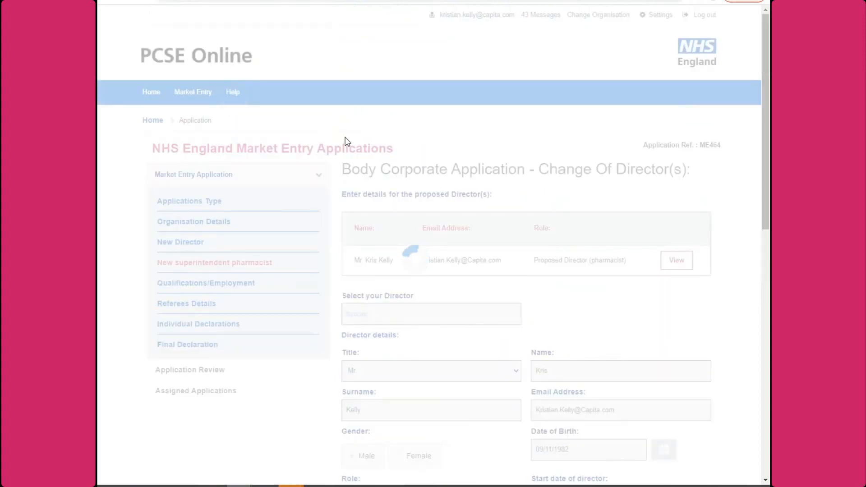
{"action": "scroll", "coordinate": [345, 140], "scroll_direction": "down", "scroll_amount": 2}
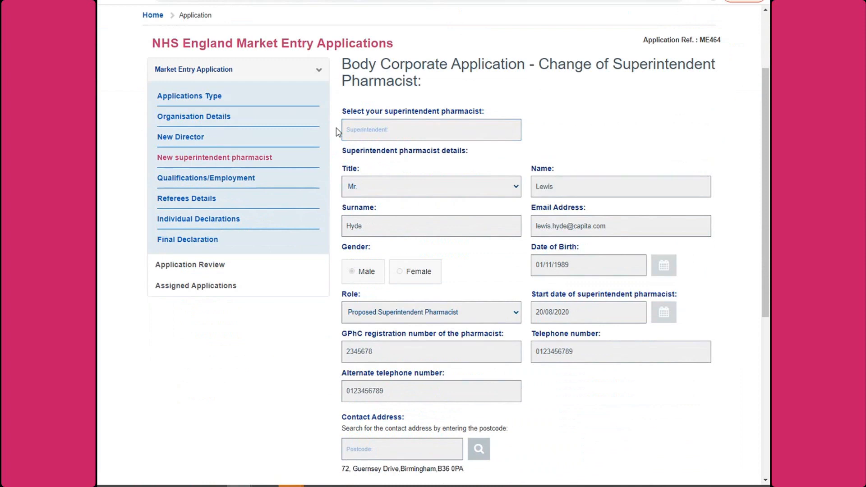
{"action": "scroll", "coordinate": [336, 131], "scroll_direction": "up", "scroll_amount": 2}
{"action": "scroll", "coordinate": [336, 131], "scroll_direction": "down", "scroll_amount": 2}
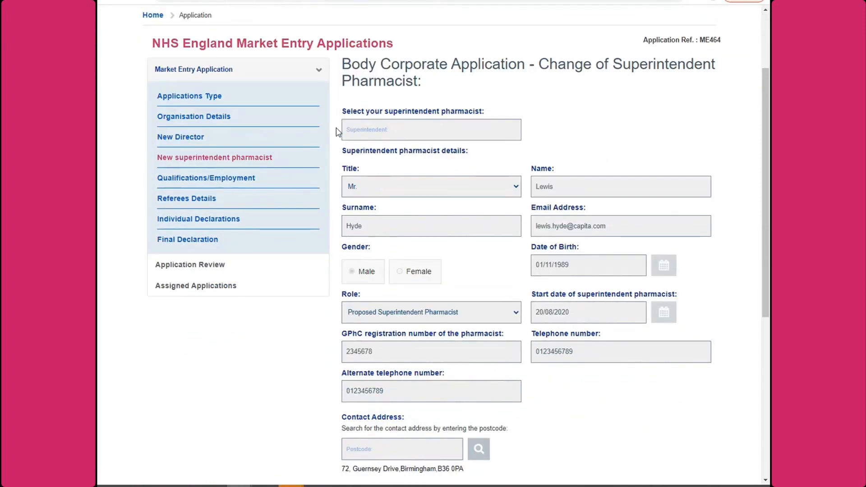
{"action": "left_click", "coordinate": [559, 187]}
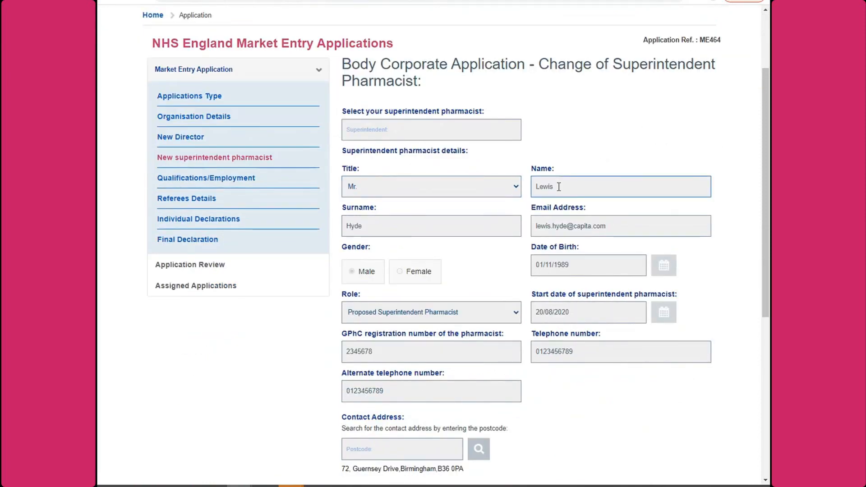
{"action": "left_click", "coordinate": [640, 233]}
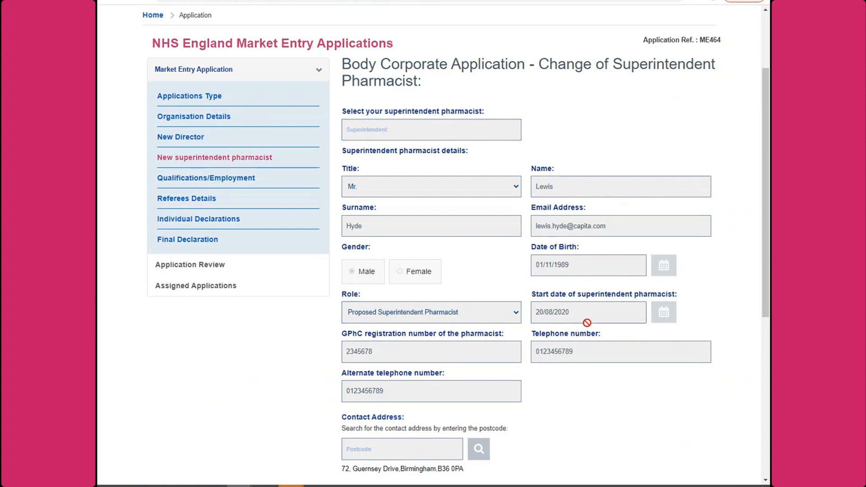
{"action": "scroll", "coordinate": [692, 305], "scroll_direction": "down", "scroll_amount": 1}
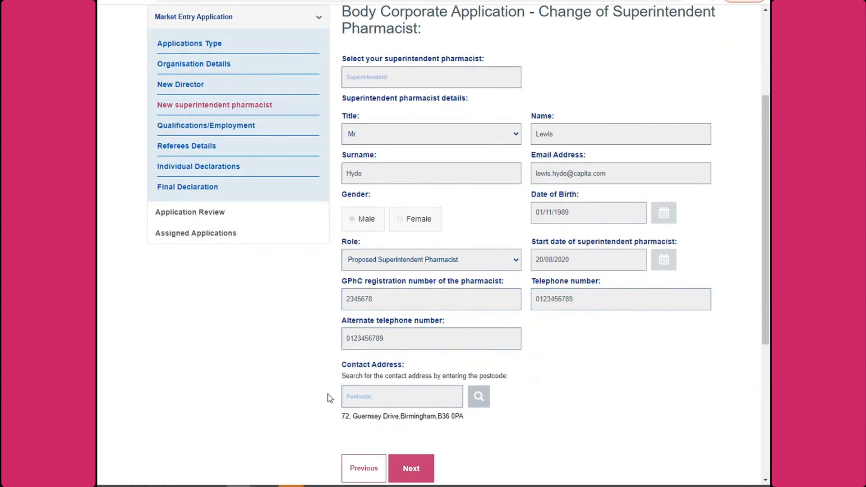
Step: Proceed to the Qualifications/Employment section and display the proposed director's professional qualifications
{"action": "left_click", "coordinate": [411, 469]}
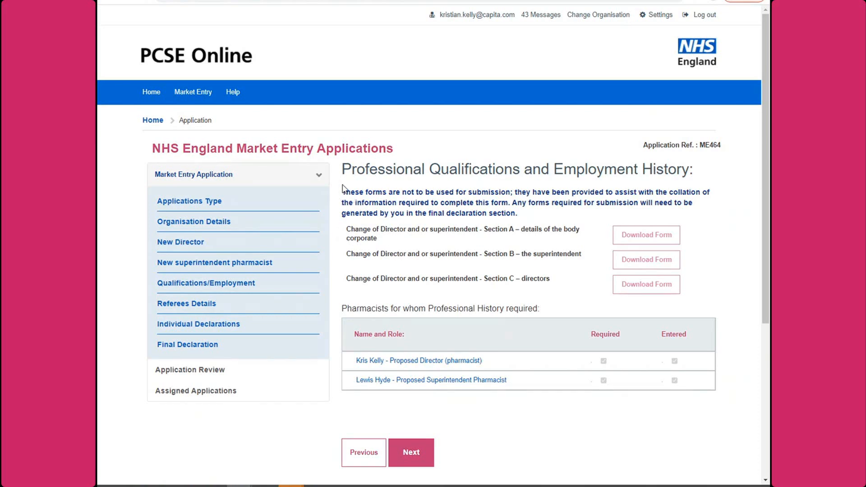
{"action": "scroll", "coordinate": [347, 254], "scroll_direction": "down", "scroll_amount": 1}
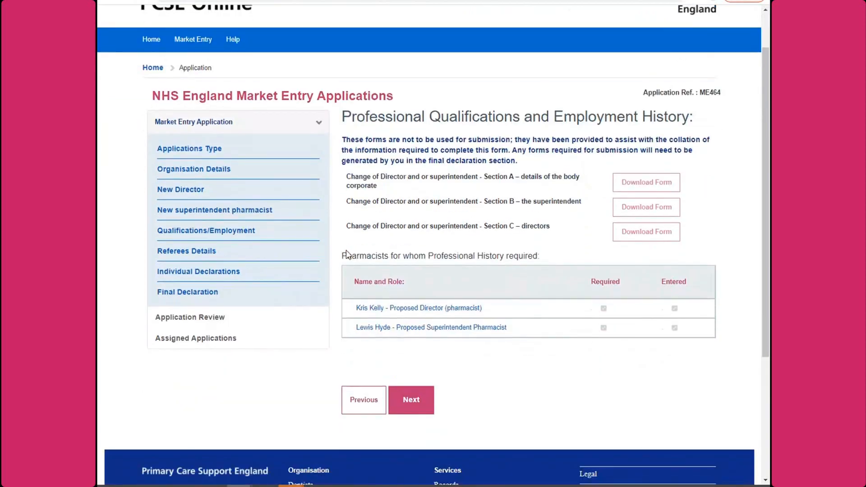
{"action": "left_click", "coordinate": [424, 310]}
{"action": "scroll", "coordinate": [335, 256], "scroll_direction": "down", "scroll_amount": 4}
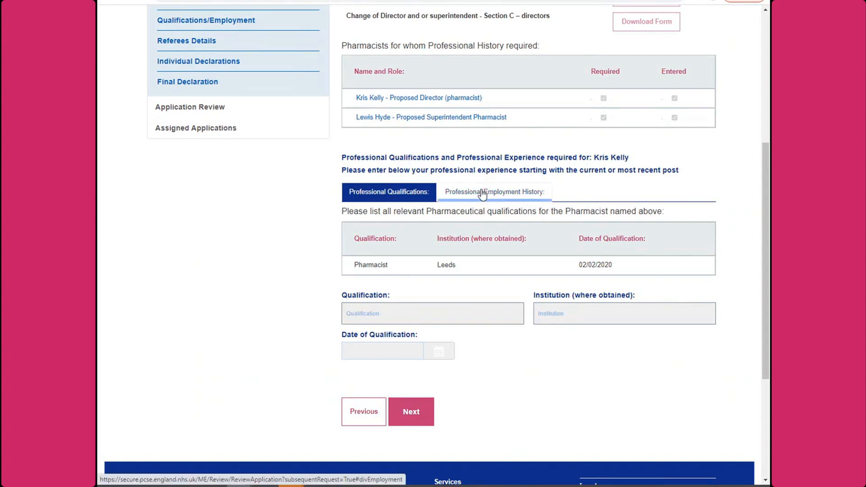
{"action": "left_click_drag", "start_coordinate": [482, 193], "coordinate": [411, 118]}
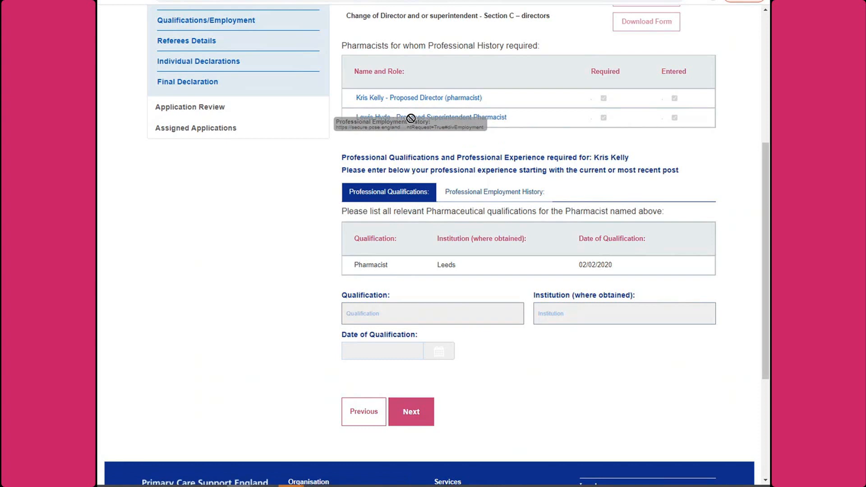
{"action": "left_click_drag", "start_coordinate": [410, 118], "coordinate": [464, 194]}
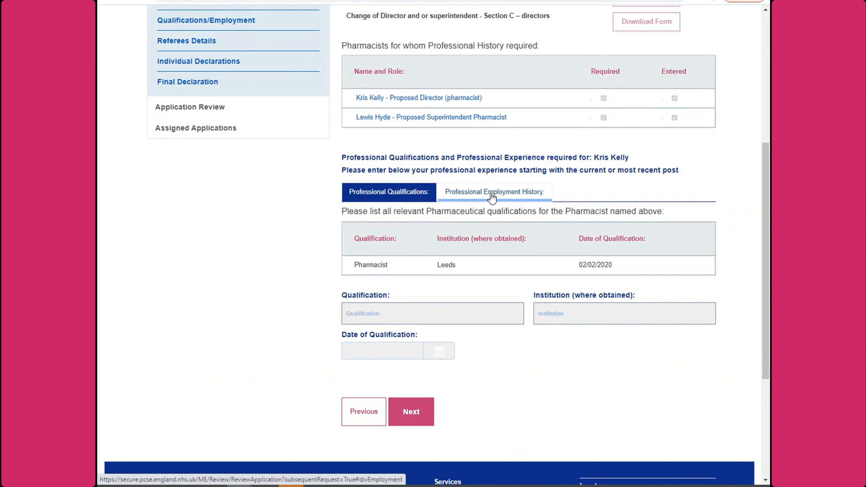
Step: Display the proposed director's professional employment history and review the post, employment dates and dismissal question
{"action": "mouse_move", "coordinate": [491, 197]}
{"action": "left_mouse_down"}
{"action": "mouse_move", "coordinate": [364, 256]}
{"action": "mouse_move", "coordinate": [547, 284]}
{"action": "mouse_move", "coordinate": [686, 275]}
{"action": "mouse_move", "coordinate": [547, 240]}
{"action": "mouse_move", "coordinate": [461, 183]}
{"action": "mouse_move", "coordinate": [483, 192]}
{"action": "left_mouse_up"}
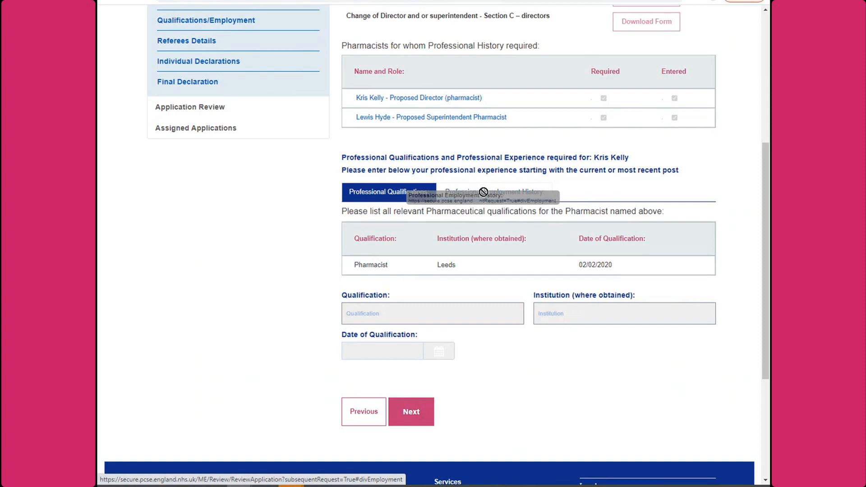
{"action": "left_click_drag", "start_coordinate": [483, 192], "coordinate": [483, 193]}
{"action": "left_click", "coordinate": [483, 192]}
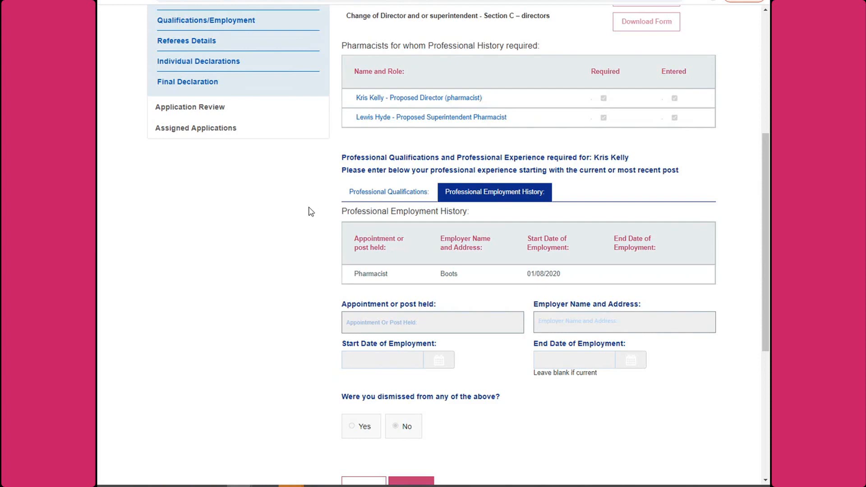
{"action": "scroll", "coordinate": [312, 208], "scroll_direction": "down", "scroll_amount": 2}
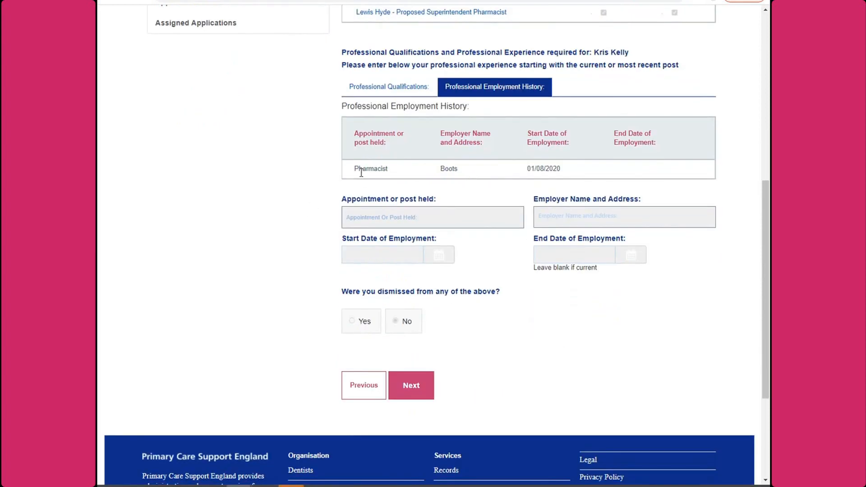
{"action": "scroll", "coordinate": [361, 180], "scroll_direction": "up", "scroll_amount": 2}
{"action": "scroll", "coordinate": [370, 181], "scroll_direction": "down", "scroll_amount": 2}
{"action": "left_click_drag", "start_coordinate": [605, 270], "coordinate": [534, 272]}
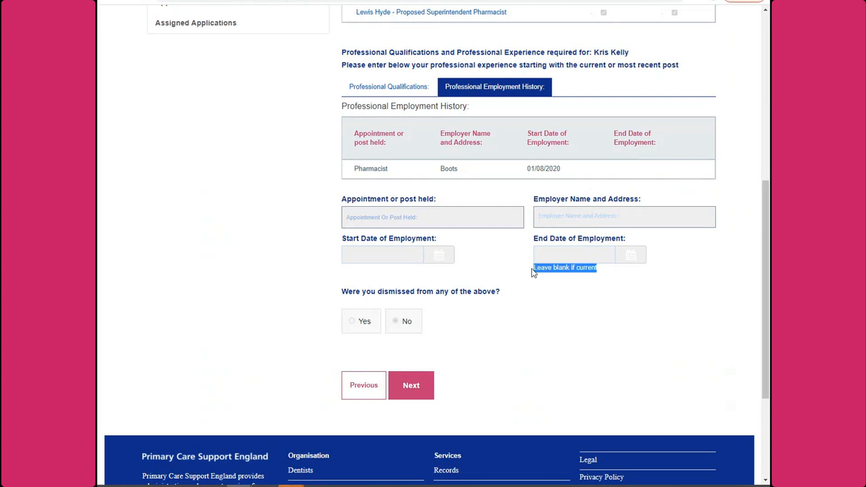
{"action": "left_click", "coordinate": [601, 270]}
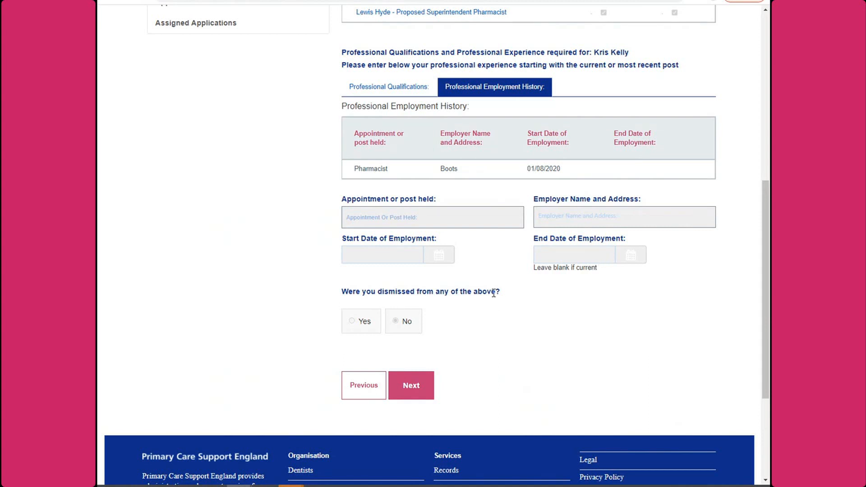
Step: Proceed to the Referees section, display the proposed director's referees and review the Referee 1 details down to the consent
{"action": "left_click", "coordinate": [406, 390]}
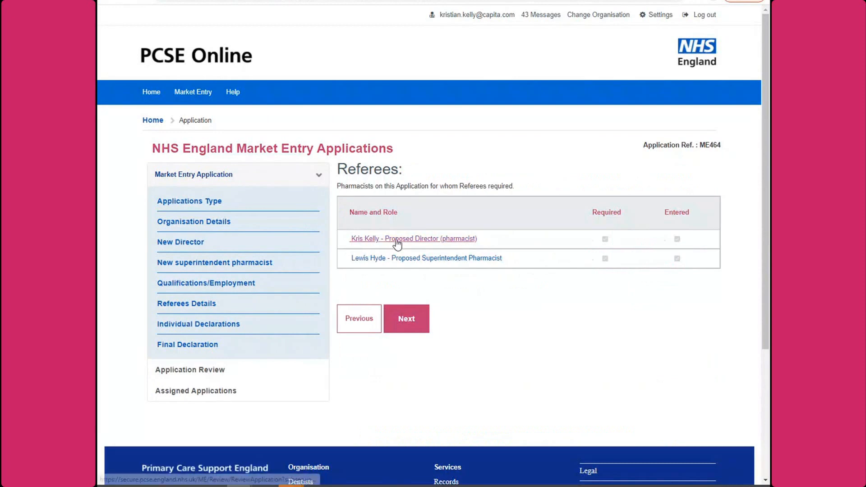
{"action": "left_click", "coordinate": [396, 240]}
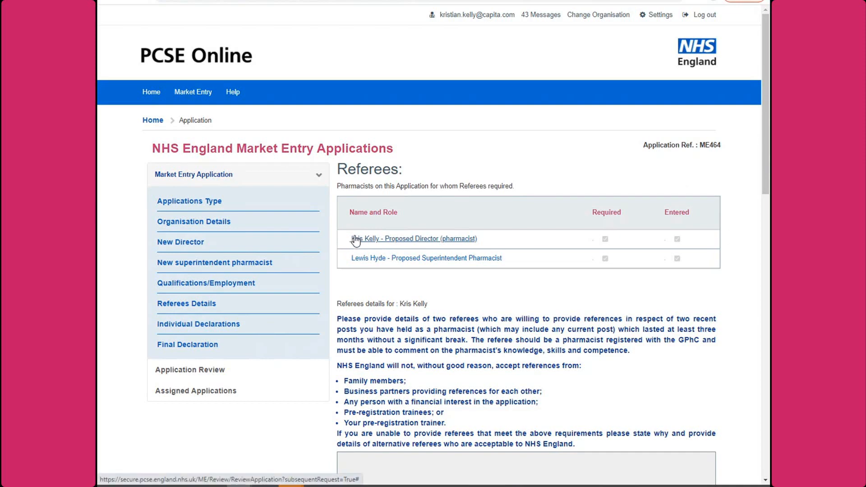
{"action": "scroll", "coordinate": [345, 244], "scroll_direction": "down", "scroll_amount": 3}
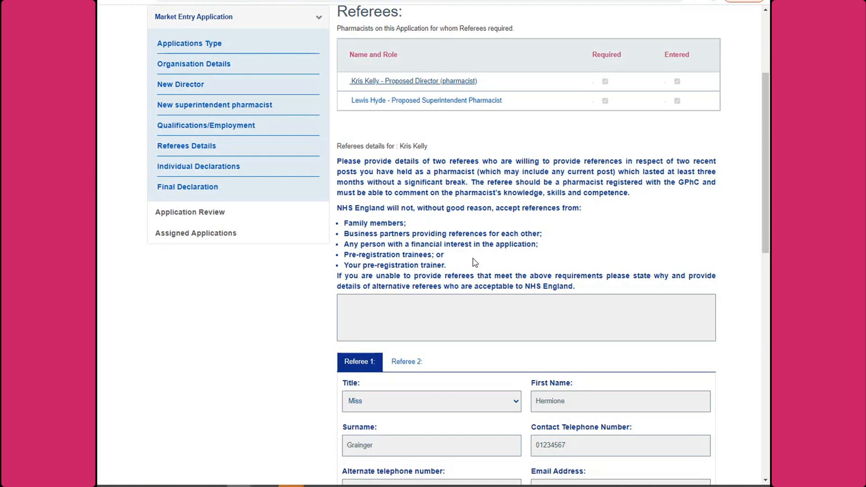
{"action": "scroll", "coordinate": [454, 243], "scroll_direction": "down", "scroll_amount": 5}
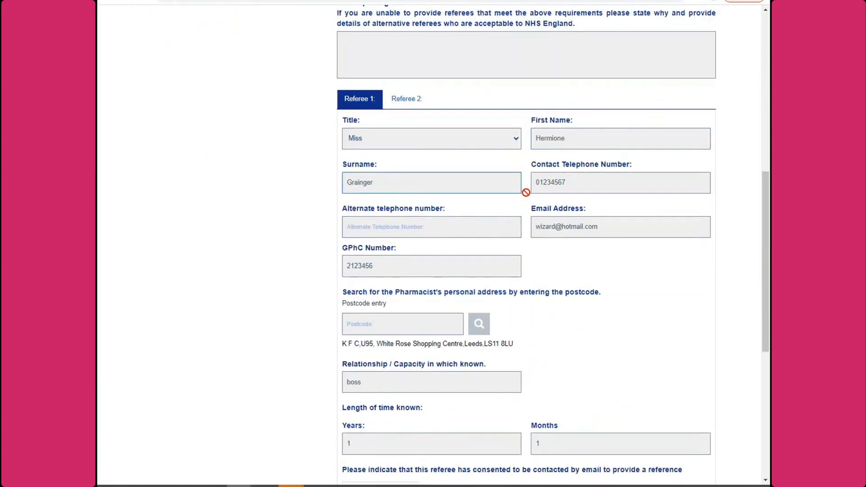
{"action": "scroll", "coordinate": [404, 255], "scroll_direction": "down", "scroll_amount": 1}
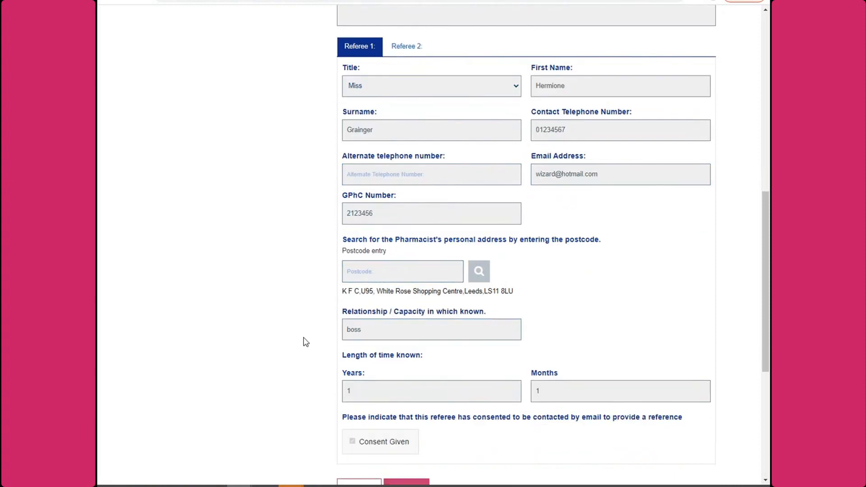
{"action": "scroll", "coordinate": [306, 342], "scroll_direction": "down", "scroll_amount": 1}
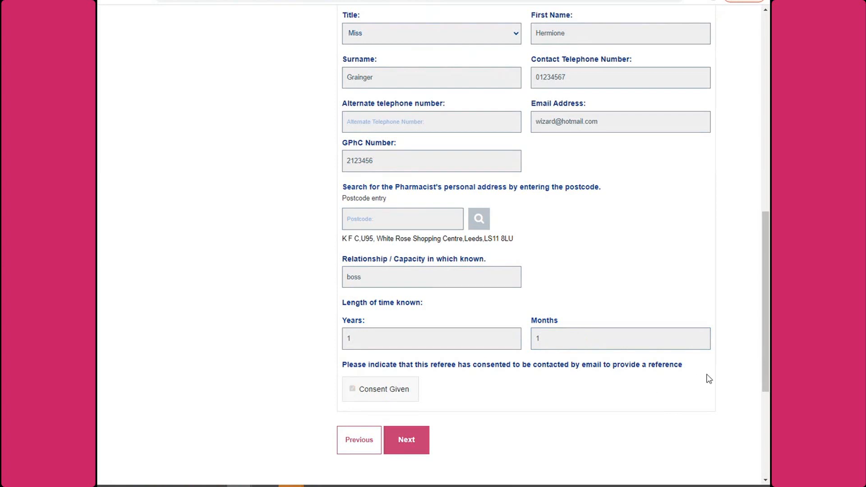
{"action": "scroll", "coordinate": [706, 379], "scroll_direction": "up", "scroll_amount": 1}
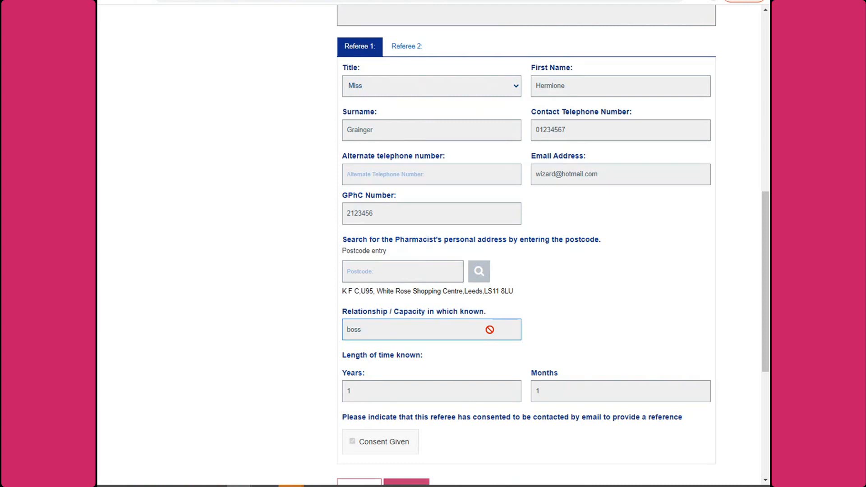
Step: Display the proposed director's Referee 2 and review the contact details, relationship, length of time known and consent
{"action": "left_click", "coordinate": [404, 47]}
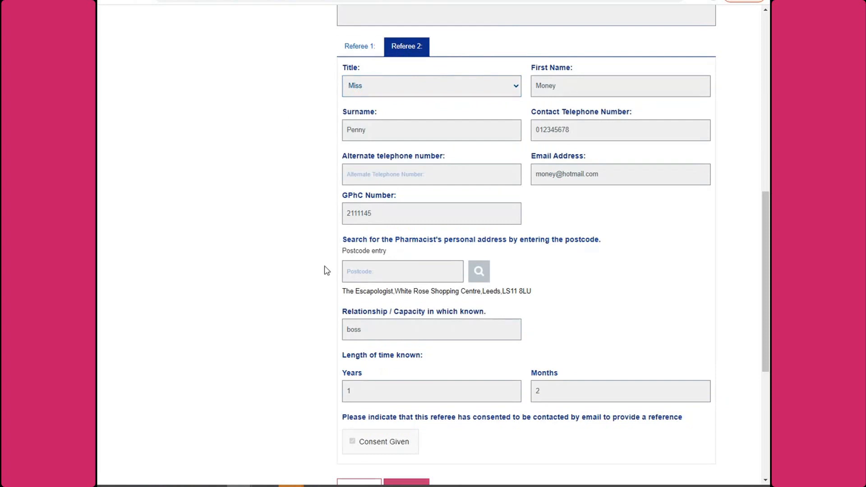
{"action": "scroll", "coordinate": [305, 289], "scroll_direction": "down", "scroll_amount": 1}
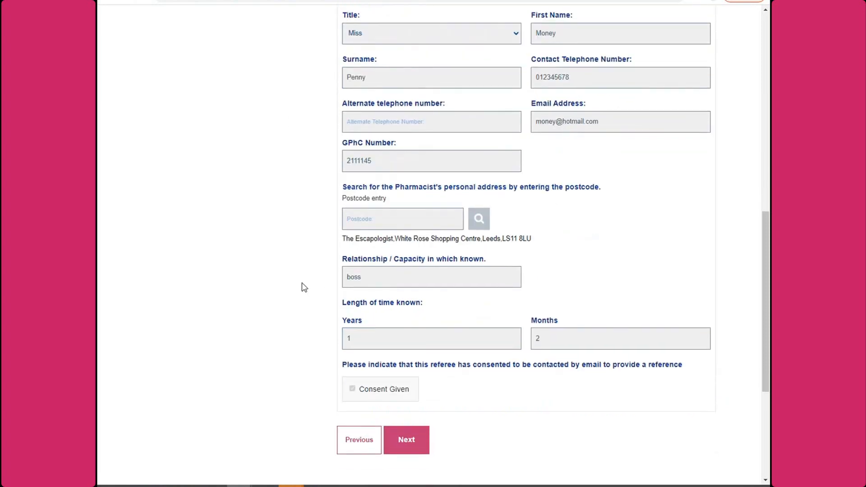
{"action": "left_click", "coordinate": [367, 341]}
Step: Display the referee details for the proposed superintendent pharmacist
{"action": "scroll", "coordinate": [309, 339], "scroll_direction": "up", "scroll_amount": 8}
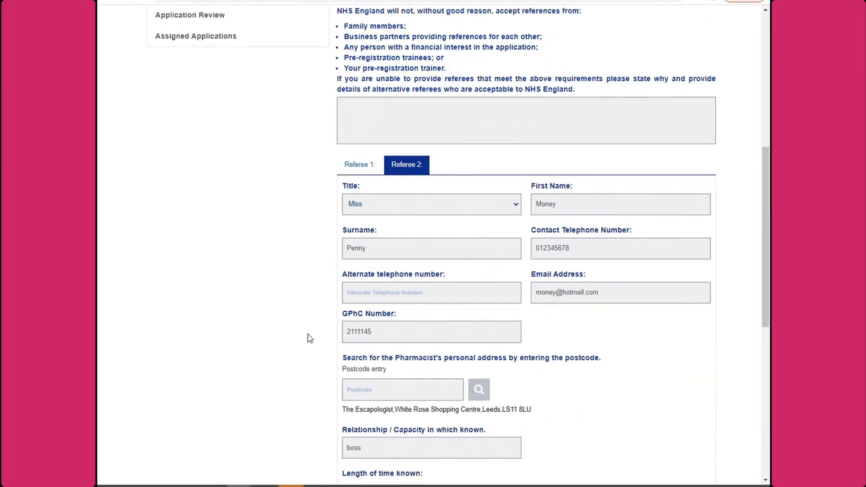
{"action": "scroll", "coordinate": [309, 338], "scroll_direction": "up", "scroll_amount": 1}
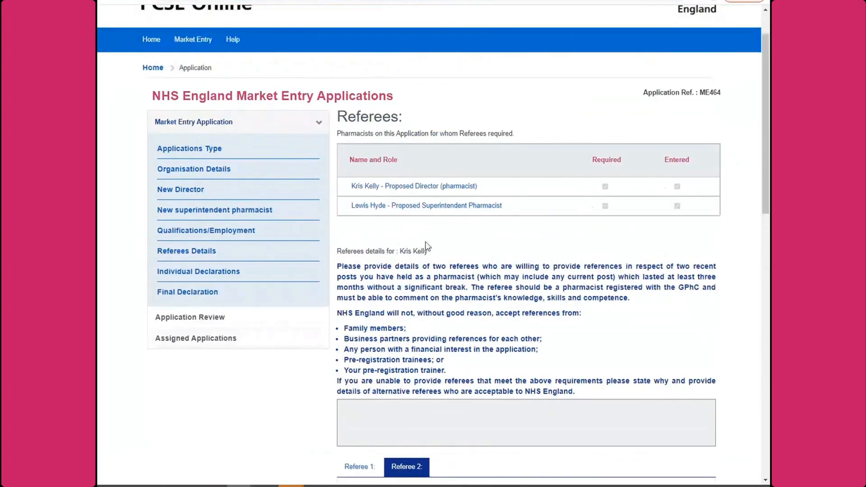
{"action": "left_click", "coordinate": [404, 209]}
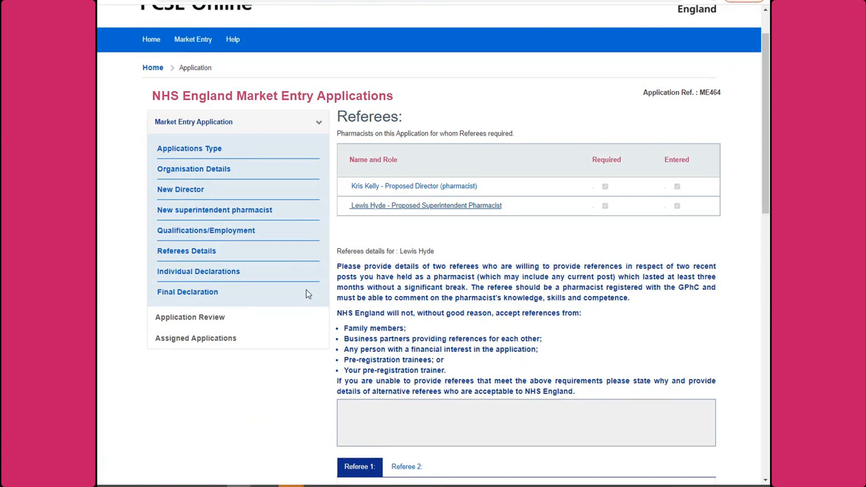
Step: Open the Individual Declarations section and review the proposed director's answers to questions A1 through H2
{"action": "left_click", "coordinate": [190, 272]}
{"action": "scroll", "coordinate": [318, 257], "scroll_direction": "down", "scroll_amount": 5}
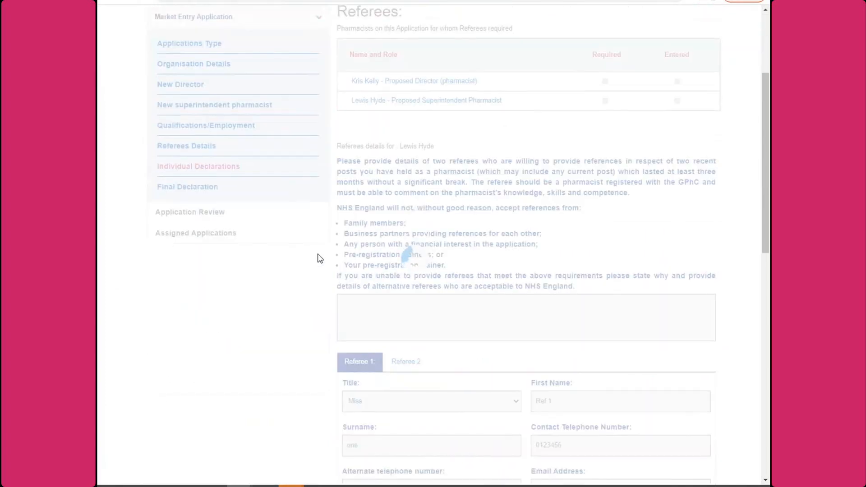
{"action": "scroll", "coordinate": [324, 228], "scroll_direction": "up", "scroll_amount": 3}
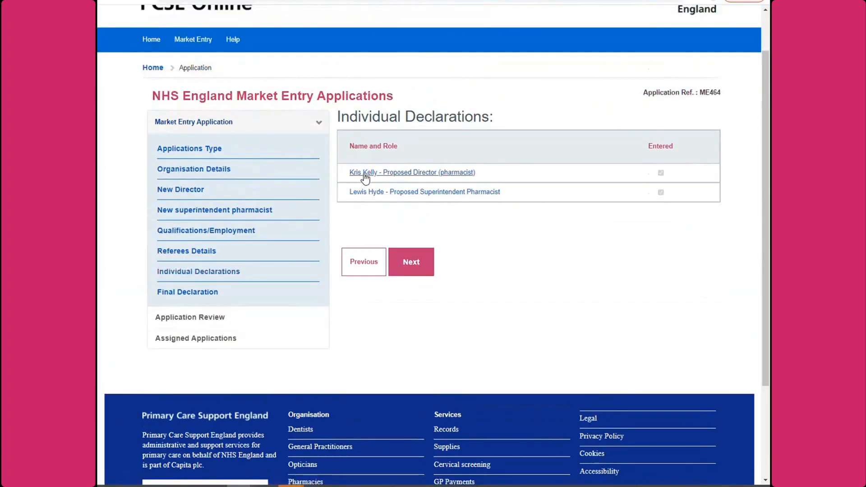
{"action": "left_click", "coordinate": [364, 173]}
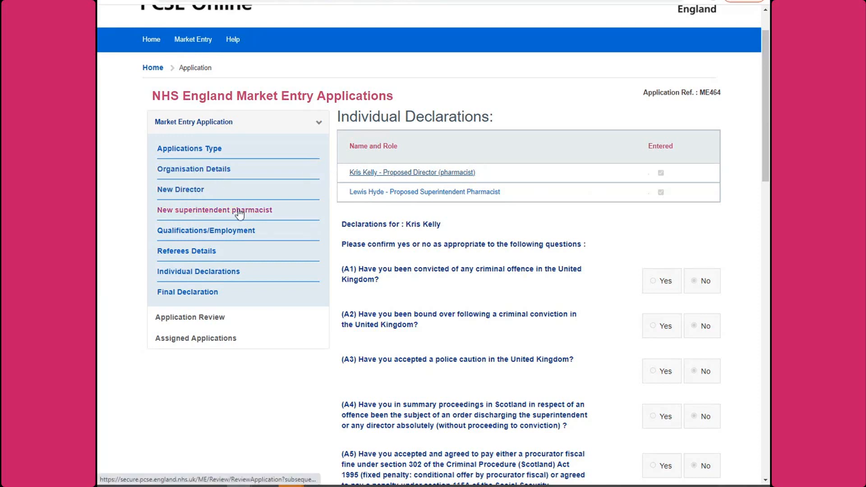
{"action": "scroll", "coordinate": [735, 245], "scroll_direction": "down", "scroll_amount": 1}
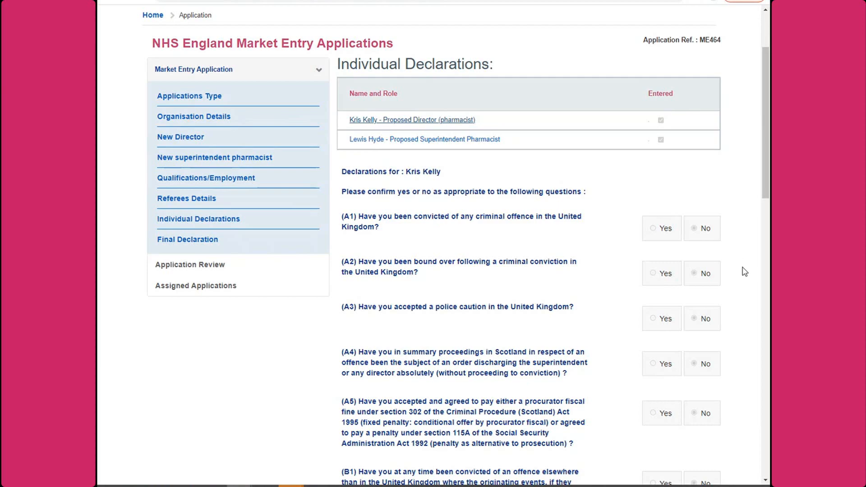
{"action": "scroll", "coordinate": [744, 276], "scroll_direction": "down", "scroll_amount": 2}
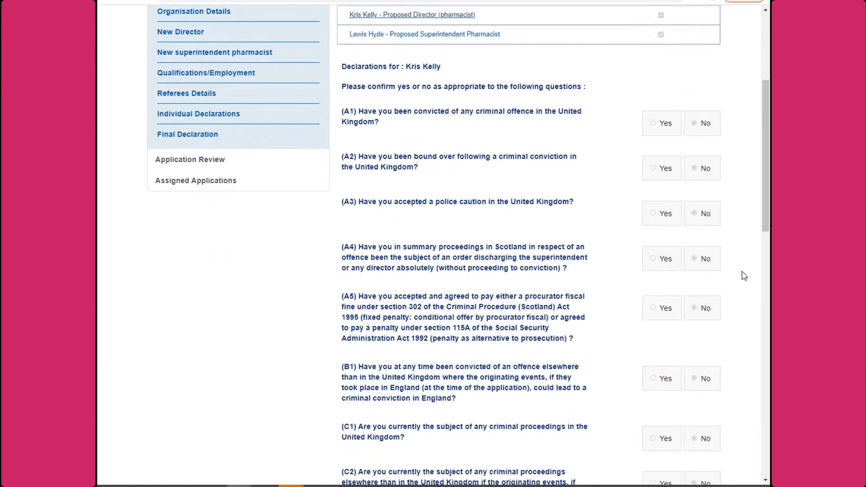
{"action": "scroll", "coordinate": [743, 276], "scroll_direction": "down", "scroll_amount": 8}
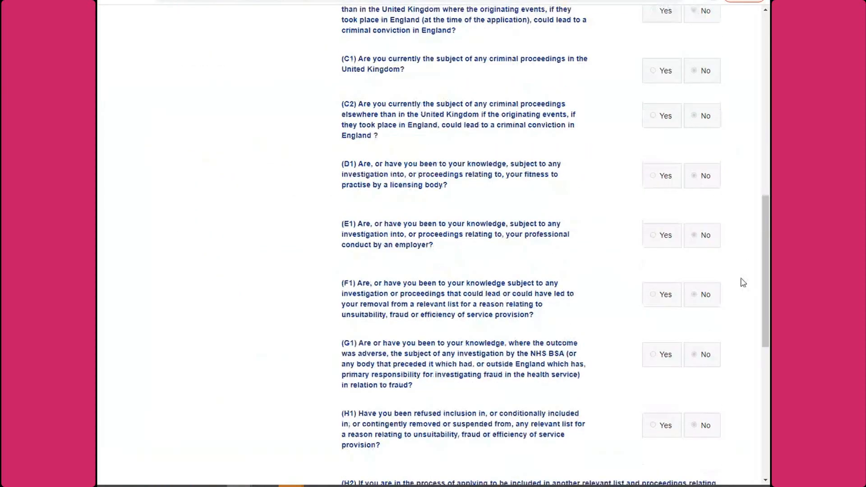
{"action": "scroll", "coordinate": [743, 283], "scroll_direction": "down", "scroll_amount": 4}
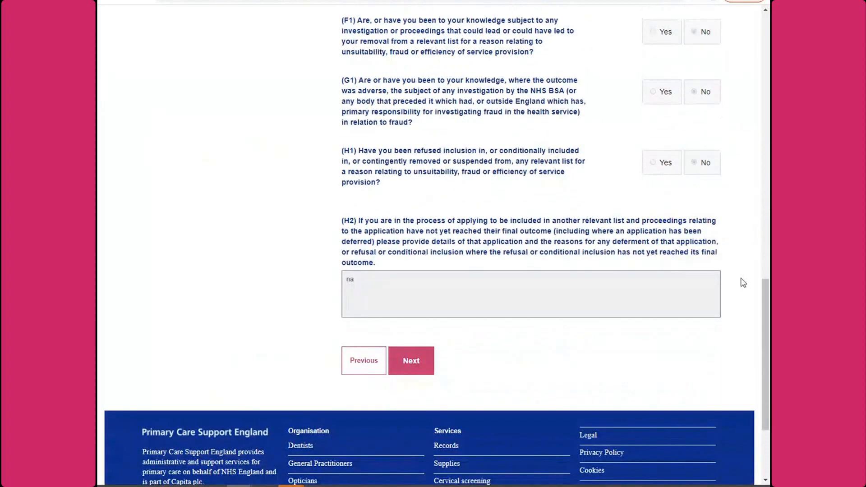
Step: Leave the individual declarations and review the Final Declaration section, including the uploaded signature file and the Annex 1 form
{"action": "left_click", "coordinate": [410, 361]}
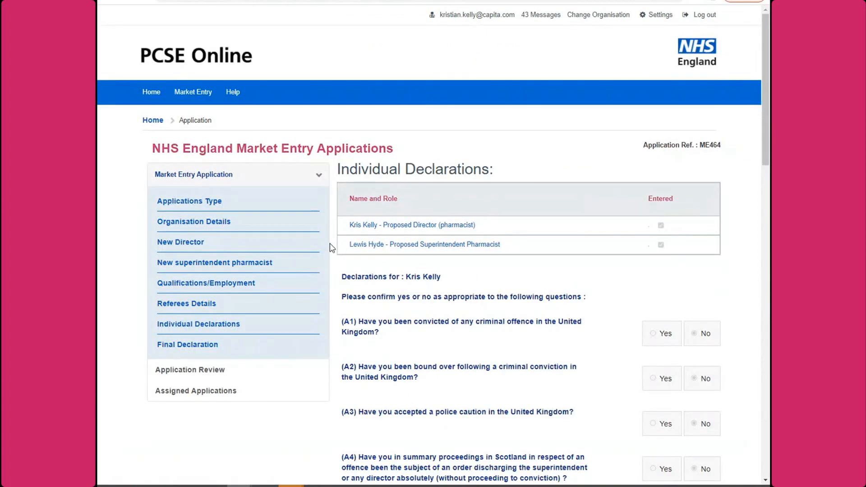
{"action": "left_click", "coordinate": [208, 344]}
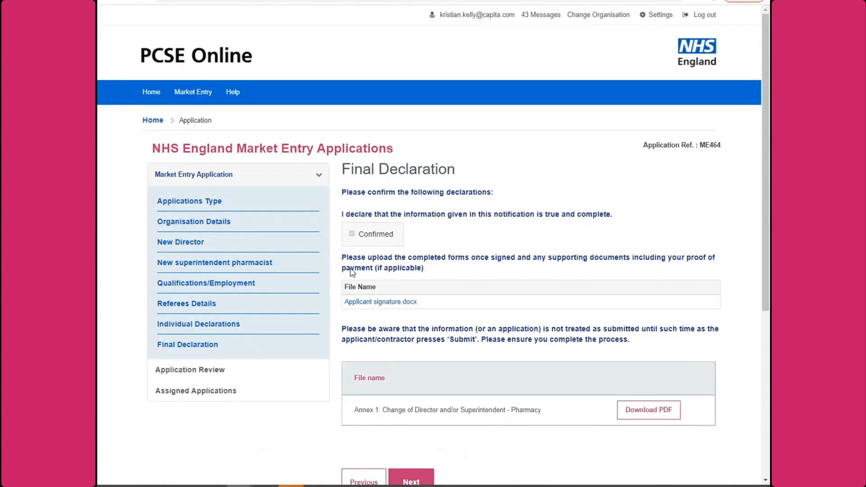
{"action": "scroll", "coordinate": [442, 324], "scroll_direction": "down", "scroll_amount": 3}
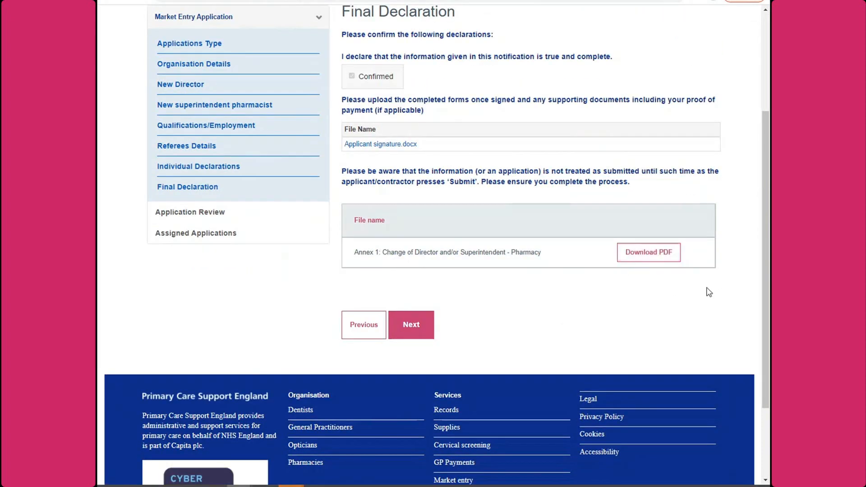
Step: Download the Annex 1: Change of Director and/or Superintendent - Pharmacy form as a PDF and open it
{"action": "left_click", "coordinate": [640, 253]}
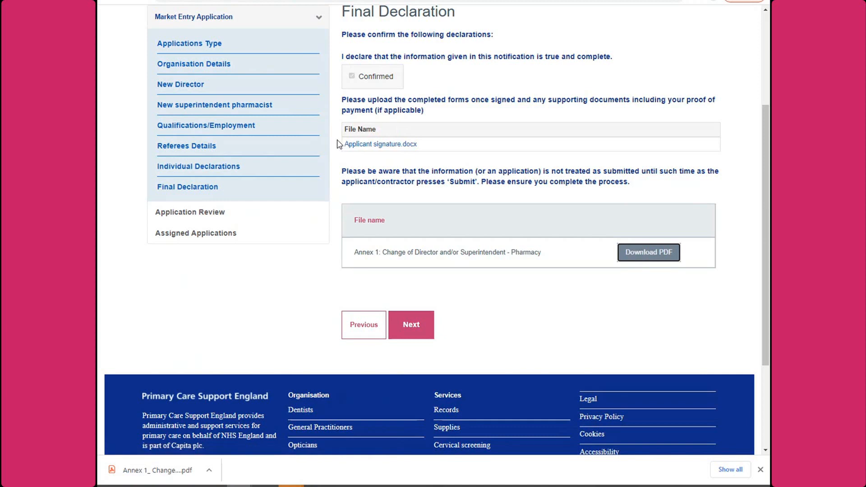
{"action": "left_click", "coordinate": [170, 469]}
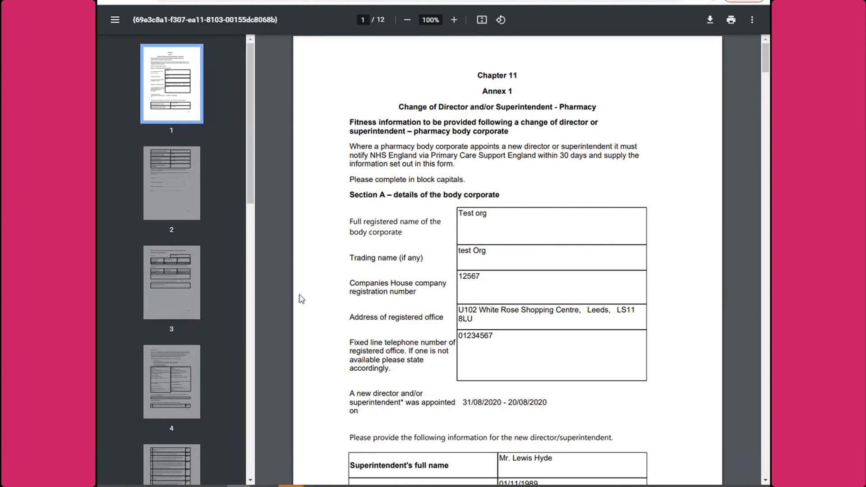
Step: Review the PDF form's body corporate details, signature page, superintendent qualifications and experience, and the superintendent's referee details on page 4
{"action": "scroll", "coordinate": [309, 301], "scroll_direction": "down", "scroll_amount": 2}
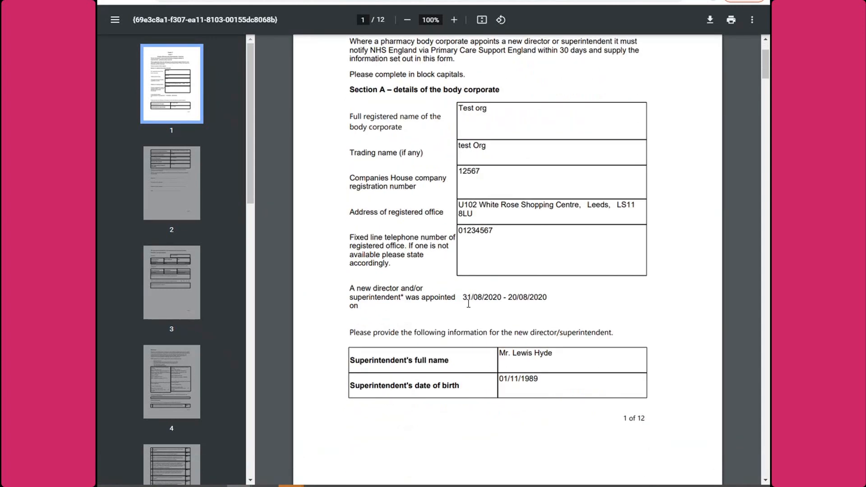
{"action": "scroll", "coordinate": [557, 294], "scroll_direction": "down", "scroll_amount": 4}
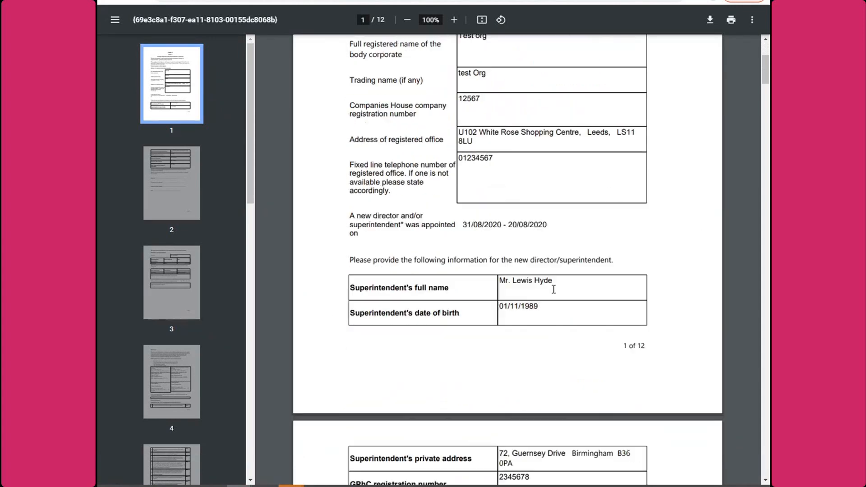
{"action": "scroll", "coordinate": [560, 266], "scroll_direction": "down", "scroll_amount": 7}
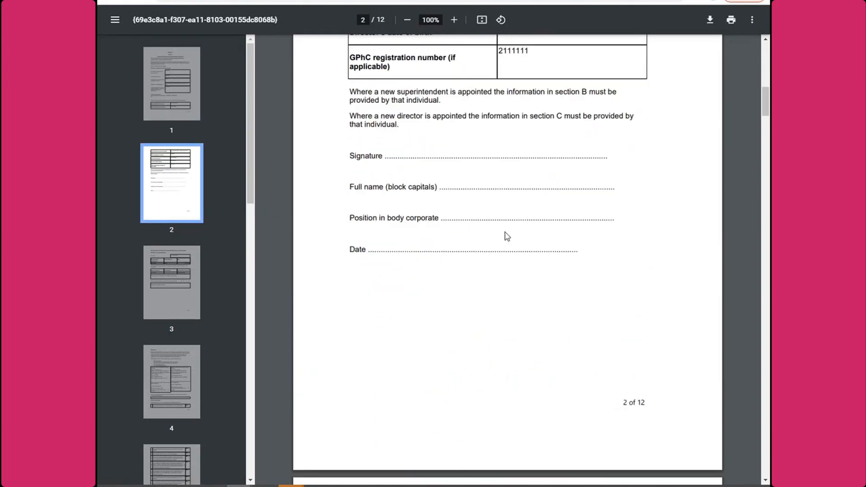
{"action": "scroll", "coordinate": [507, 235], "scroll_direction": "down", "scroll_amount": 6}
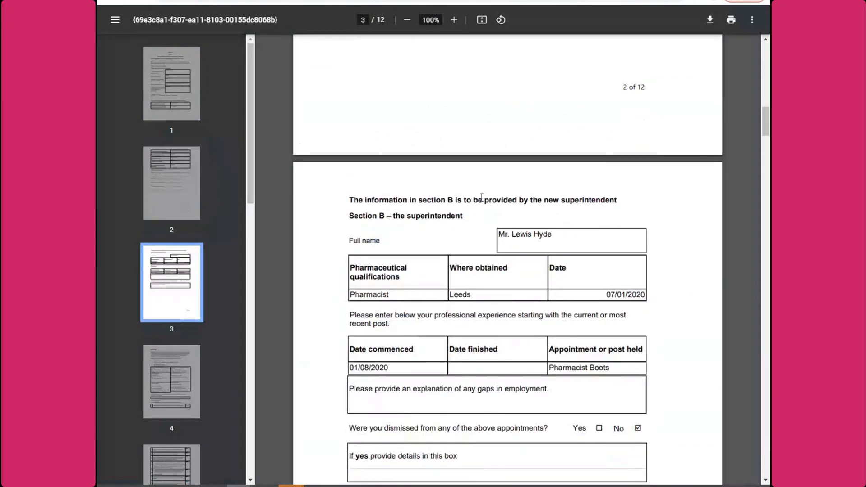
{"action": "scroll", "coordinate": [325, 234], "scroll_direction": "down", "scroll_amount": 3}
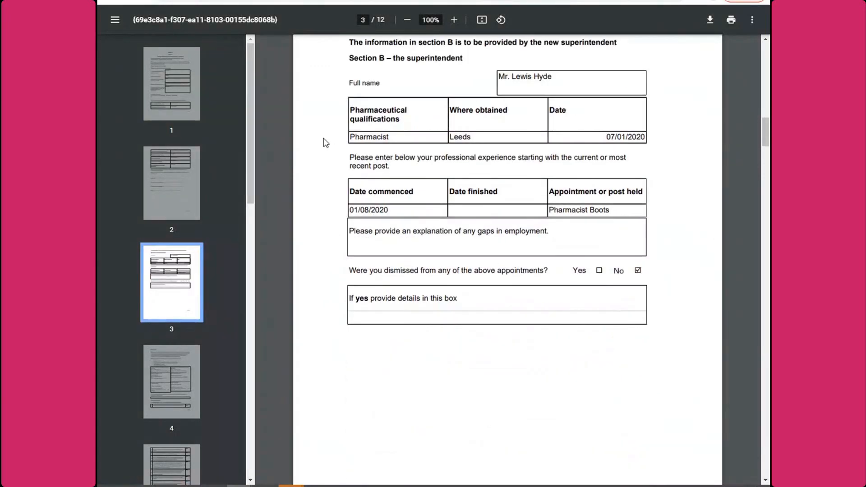
{"action": "scroll", "coordinate": [325, 143], "scroll_direction": "down", "scroll_amount": 3}
{"action": "scroll", "coordinate": [326, 142], "scroll_direction": "down", "scroll_amount": 12}
{"action": "scroll", "coordinate": [329, 144], "scroll_direction": "up", "scroll_amount": 2}
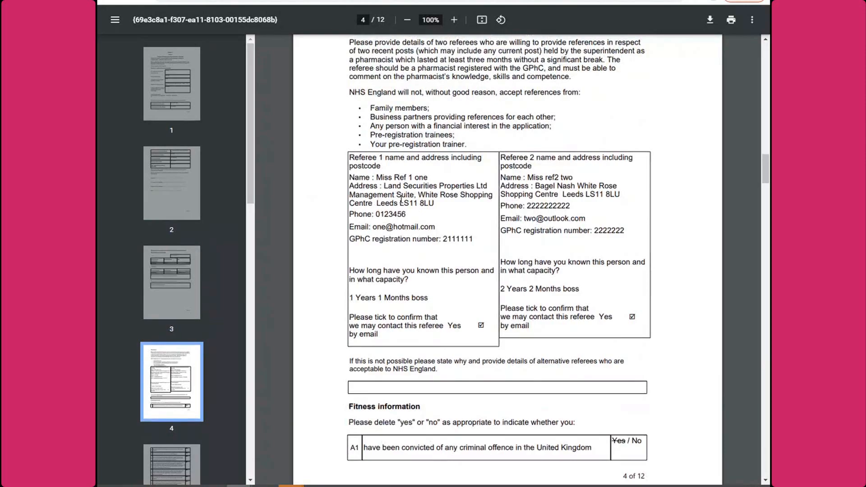
Step: Review the superintendent's fitness information answers in the PDF form, from question A1 through the signed declaration on page 7
{"action": "scroll", "coordinate": [673, 189], "scroll_direction": "down", "scroll_amount": 14}
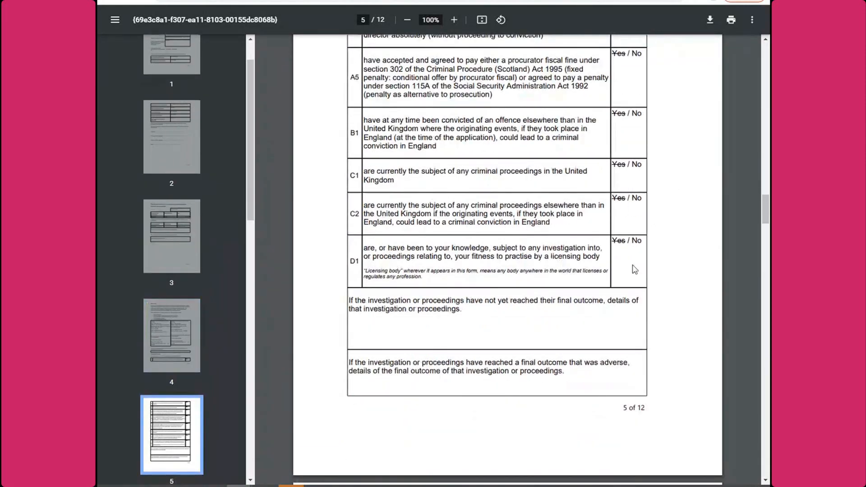
{"action": "scroll", "coordinate": [634, 270], "scroll_direction": "up", "scroll_amount": 8}
{"action": "scroll", "coordinate": [652, 212], "scroll_direction": "down", "scroll_amount": 20}
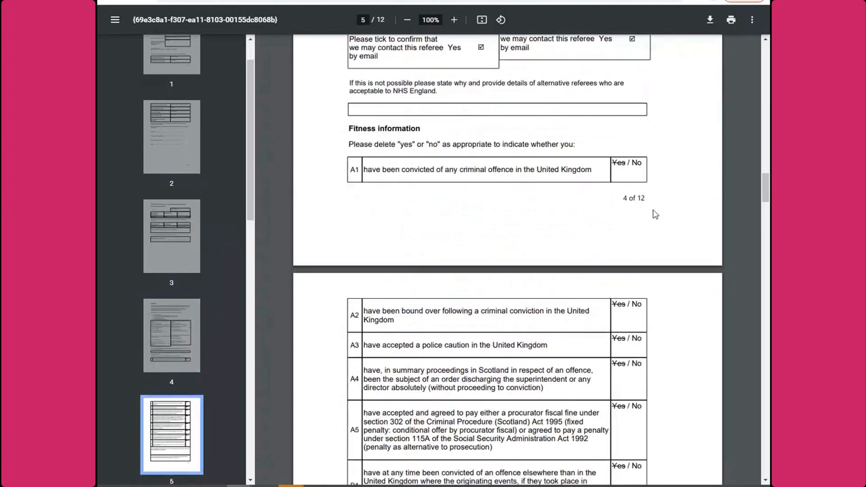
{"action": "scroll", "coordinate": [654, 214], "scroll_direction": "down", "scroll_amount": 10}
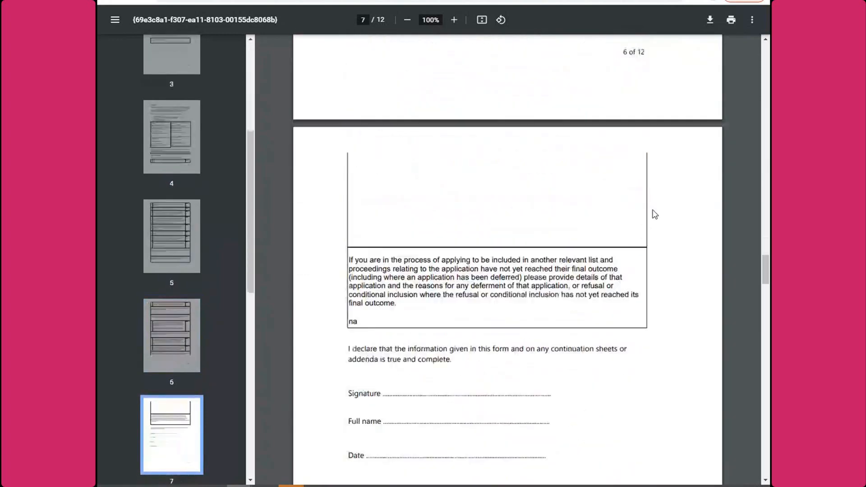
Step: Review Section C of the PDF form, covering the new director's qualifications, experience, referees, fitness answers and signature block on page 12
{"action": "scroll", "coordinate": [440, 226], "scroll_direction": "down", "scroll_amount": 5}
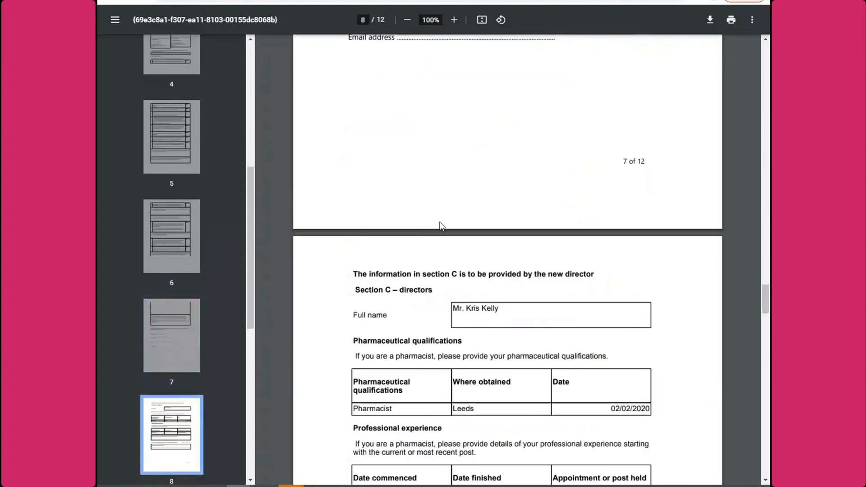
{"action": "scroll", "coordinate": [677, 264], "scroll_direction": "down", "scroll_amount": 2}
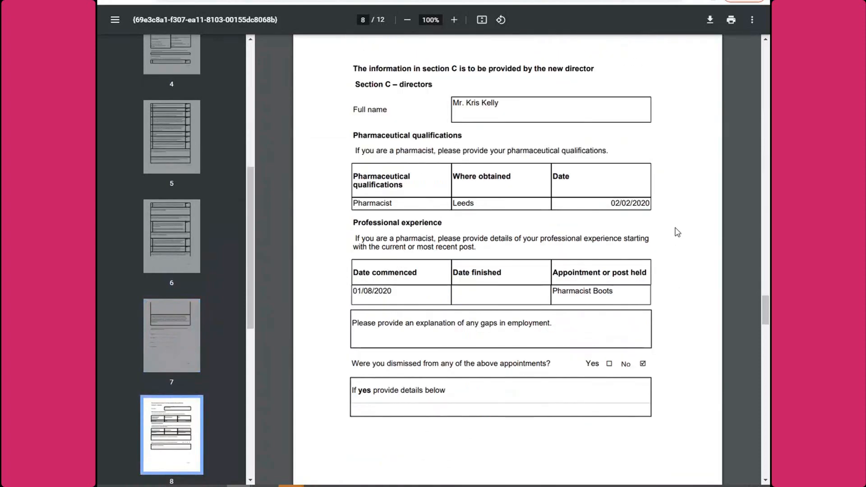
{"action": "scroll", "coordinate": [677, 231], "scroll_direction": "down", "scroll_amount": 15}
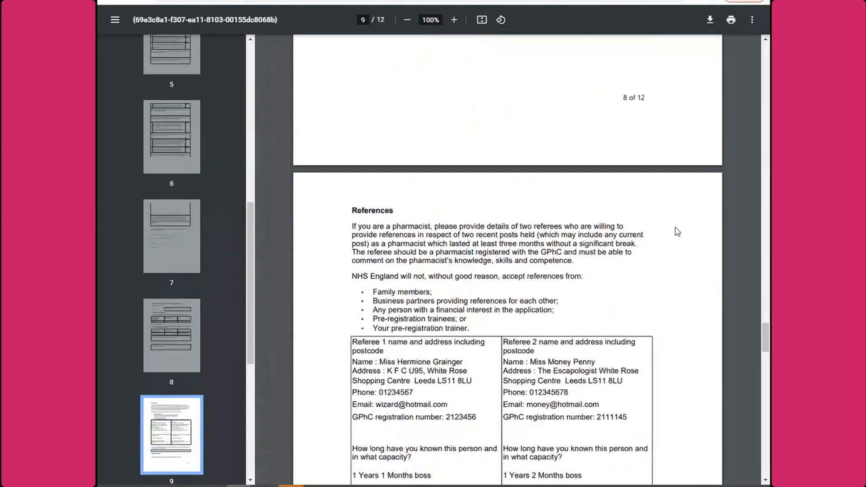
{"action": "scroll", "coordinate": [677, 231], "scroll_direction": "down", "scroll_amount": 20}
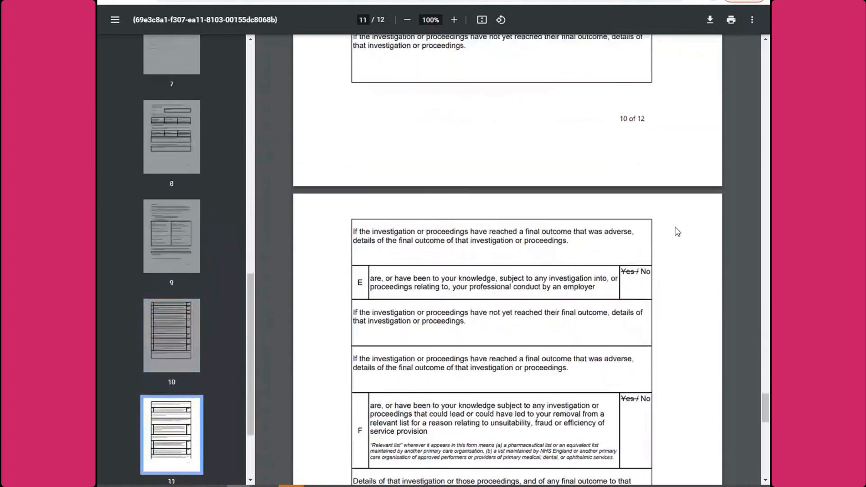
{"action": "scroll", "coordinate": [677, 231], "scroll_direction": "down", "scroll_amount": 4}
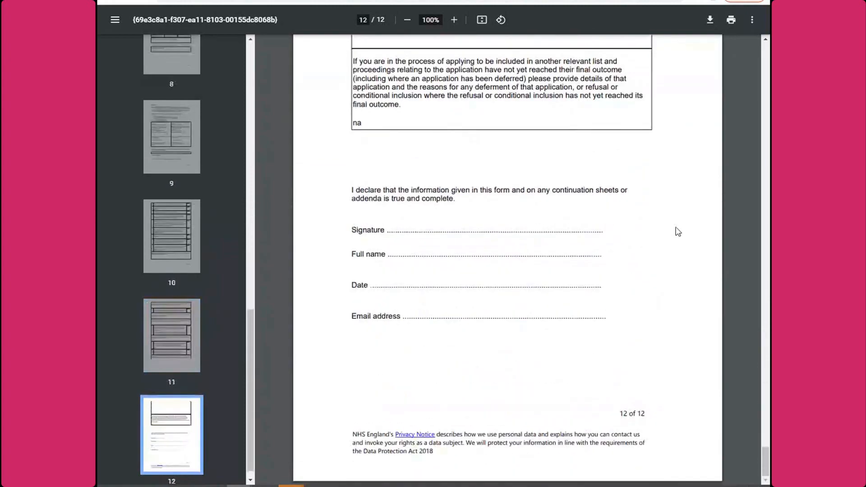
Step: Return to the portal, open the Application Review page for ME464 and highlight its application status
{"action": "left_click", "coordinate": [289, 1]}
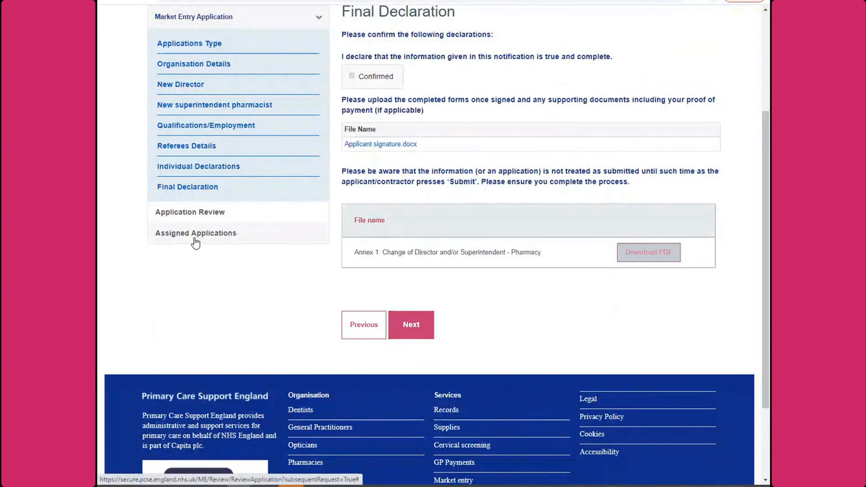
{"action": "left_click_drag", "start_coordinate": [194, 242], "coordinate": [197, 215]}
{"action": "left_click", "coordinate": [197, 215]}
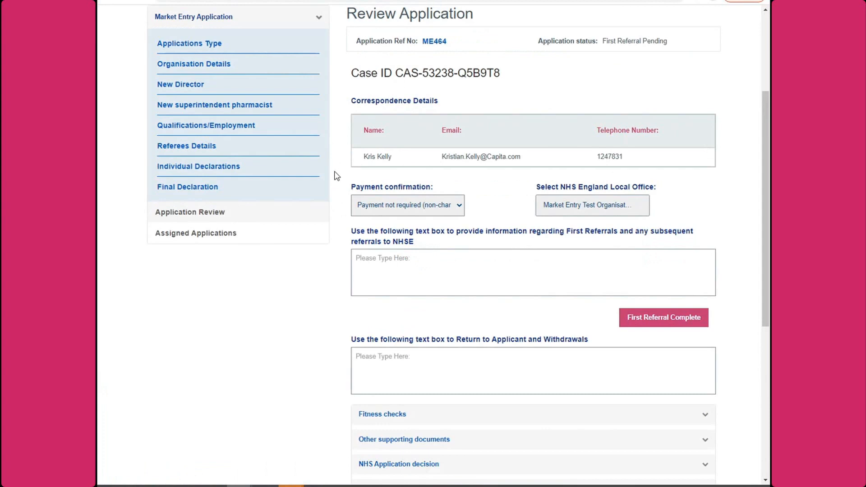
{"action": "left_click_drag", "start_coordinate": [603, 41], "coordinate": [694, 47]}
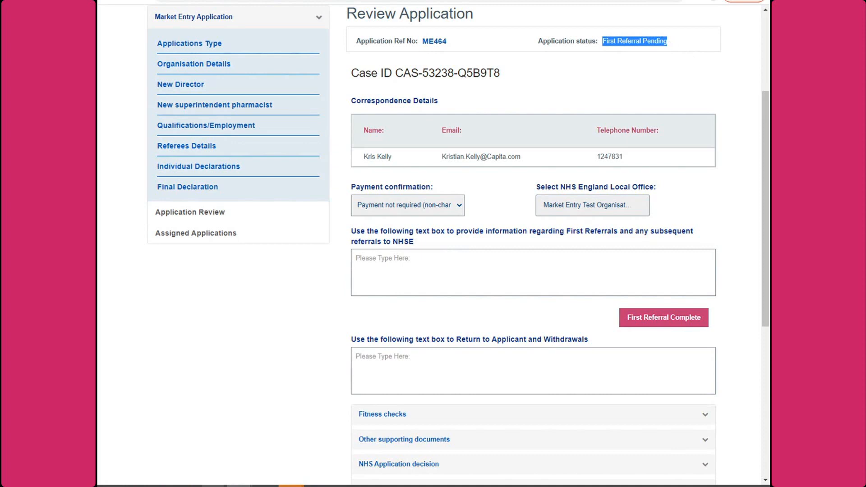
Step: Switch to the Word document Email Template Wording v.02 and examine the First Referral wording for Change of Superintendent and/or Director Notification
{"action": "left_click", "coordinate": [238, 486]}
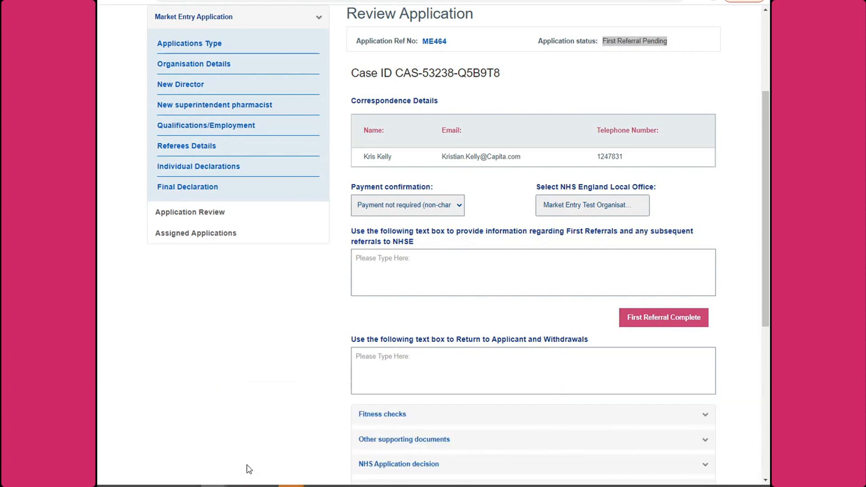
{"action": "mouse_move", "coordinate": [263, 474]}
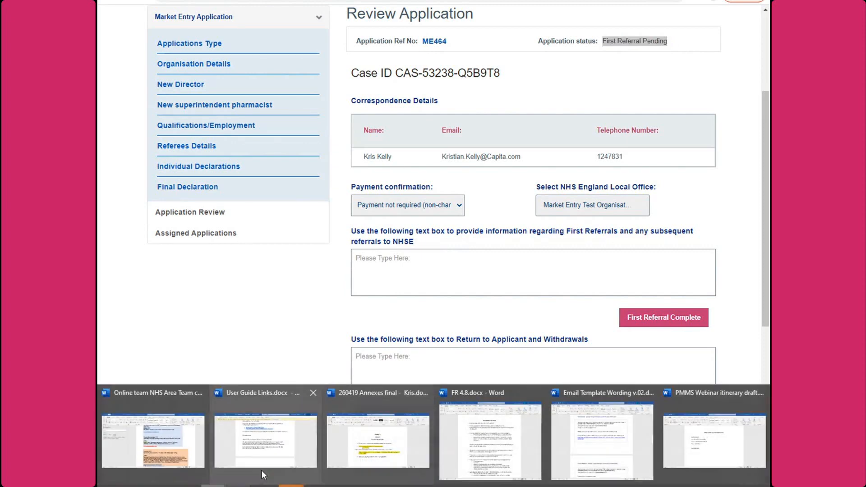
{"action": "left_click", "coordinate": [609, 417]}
{"action": "scroll", "coordinate": [509, 246], "scroll_direction": "up", "scroll_amount": 1}
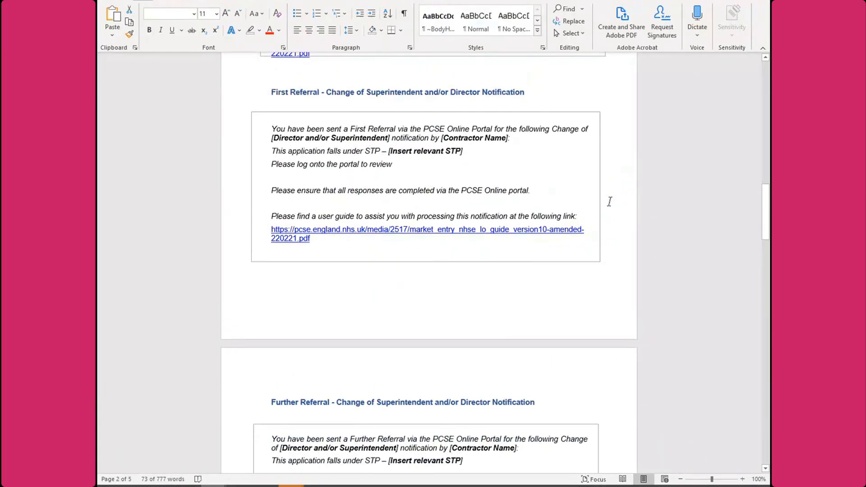
{"action": "left_click", "coordinate": [608, 201]}
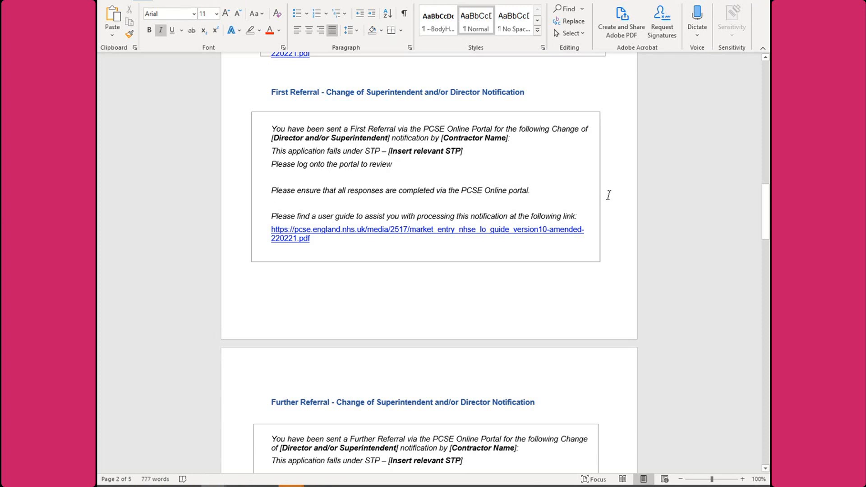
{"action": "scroll", "coordinate": [616, 198], "scroll_direction": "down", "scroll_amount": 2}
{"action": "scroll", "coordinate": [541, 192], "scroll_direction": "up", "scroll_amount": 1}
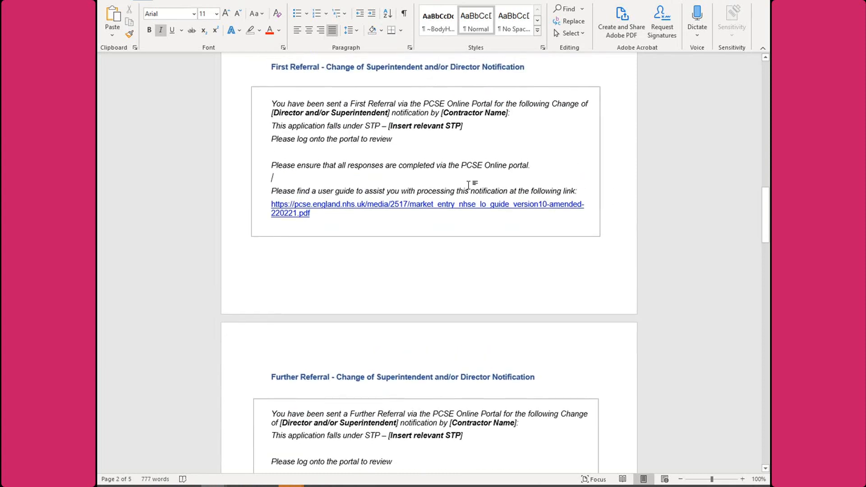
{"action": "left_click_drag", "start_coordinate": [329, 225], "coordinate": [250, 94]}
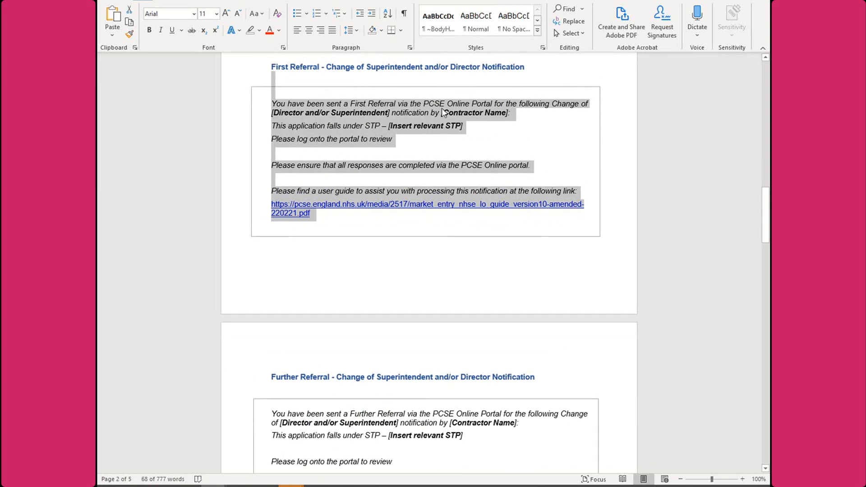
{"action": "left_click", "coordinate": [478, 129]}
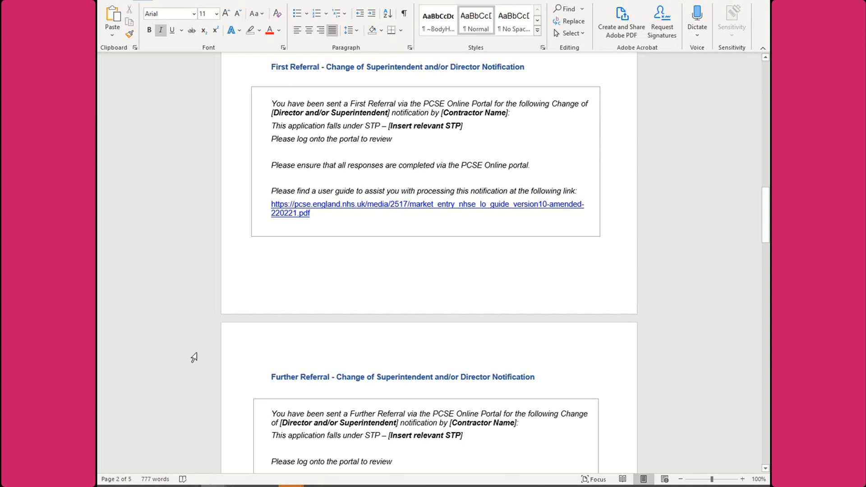
{"action": "scroll", "coordinate": [198, 360], "scroll_direction": "down", "scroll_amount": 3}
{"action": "scroll", "coordinate": [216, 264], "scroll_direction": "up", "scroll_amount": 5}
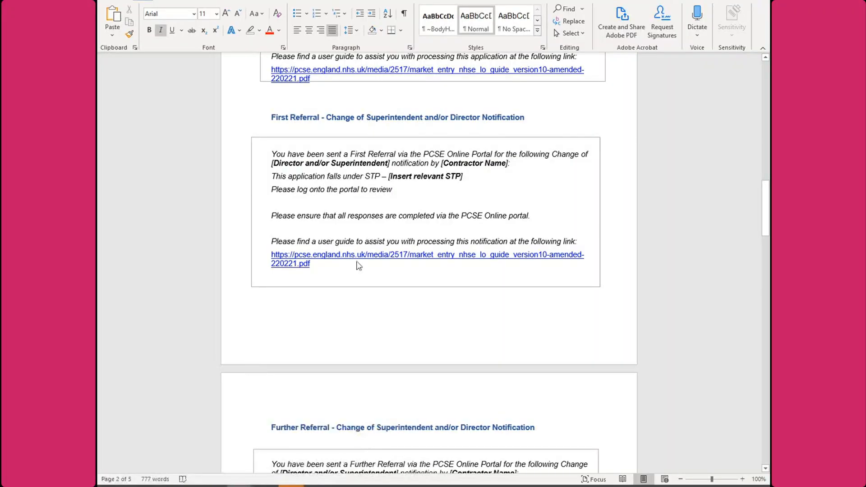
Step: Switch back to the portal's Review Application page and expand the First Referral note within the Application Details section
{"action": "left_click", "coordinate": [281, 452]}
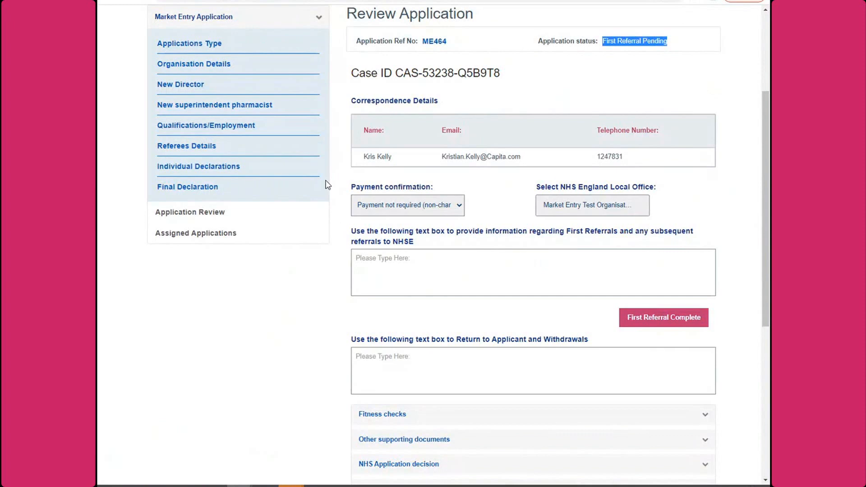
{"action": "scroll", "coordinate": [387, 185], "scroll_direction": "down", "scroll_amount": 3}
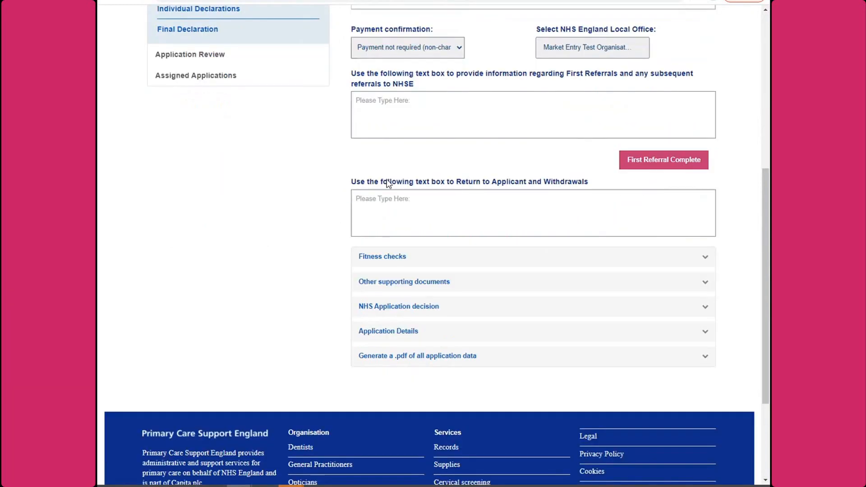
{"action": "left_click", "coordinate": [397, 333]}
{"action": "scroll", "coordinate": [317, 304], "scroll_direction": "down", "scroll_amount": 2}
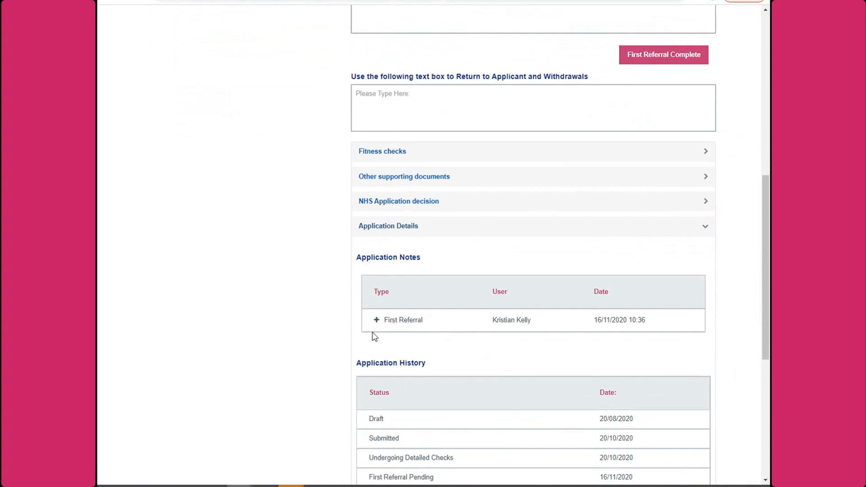
{"action": "left_click", "coordinate": [376, 320]}
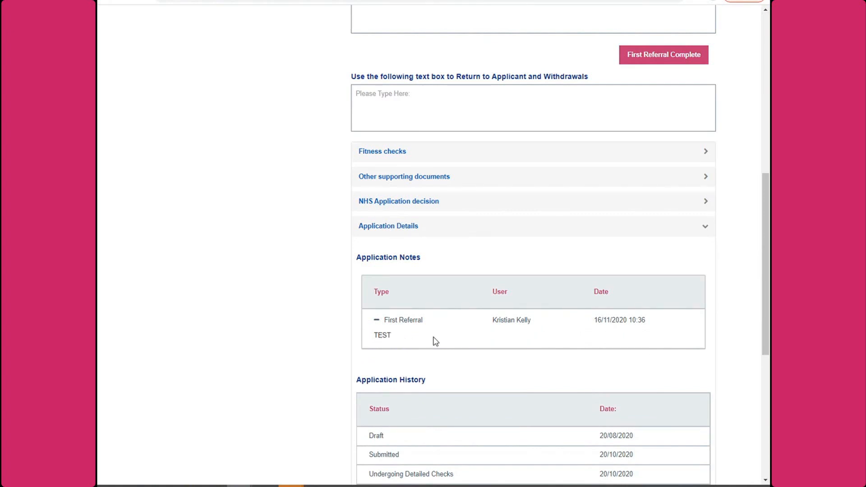
Step: Paste the copied referral questions into the text box for First Referrals and subsequent referrals to NHSE, and read them through
{"action": "scroll", "coordinate": [310, 304], "scroll_direction": "up", "scroll_amount": 7}
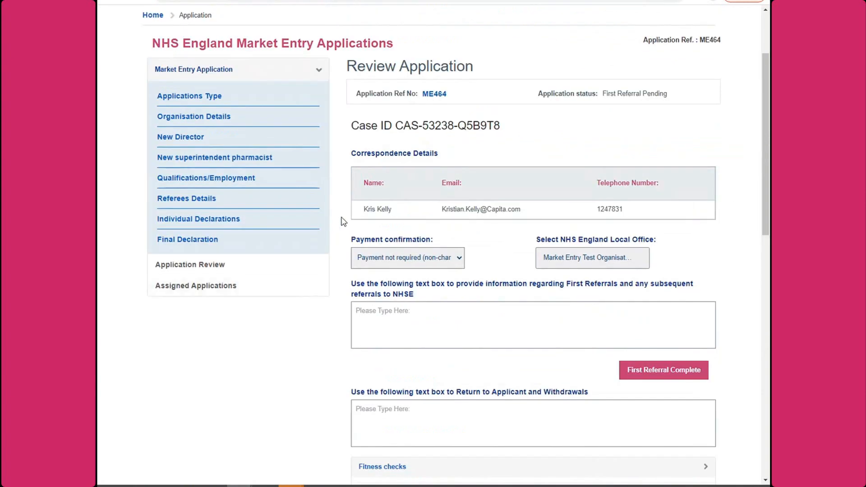
{"action": "scroll", "coordinate": [341, 218], "scroll_direction": "up", "scroll_amount": 2}
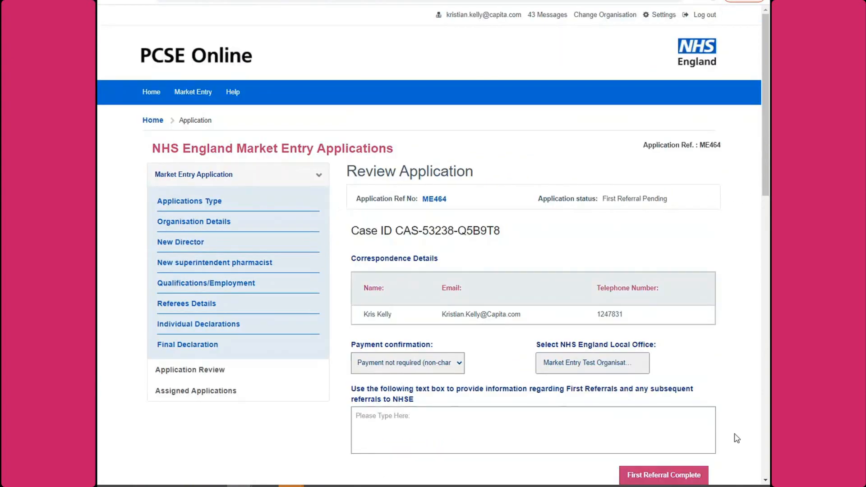
{"action": "scroll", "coordinate": [738, 199], "scroll_direction": "down", "scroll_amount": 2}
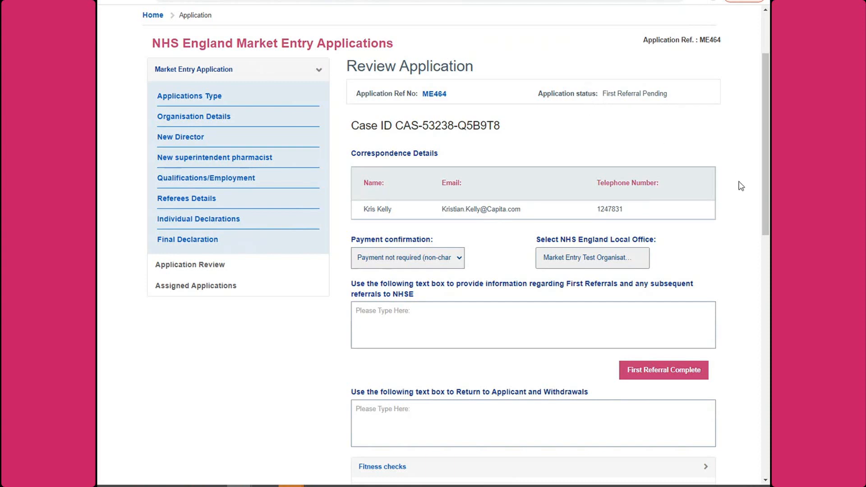
{"action": "scroll", "coordinate": [739, 187], "scroll_direction": "down", "scroll_amount": 1}
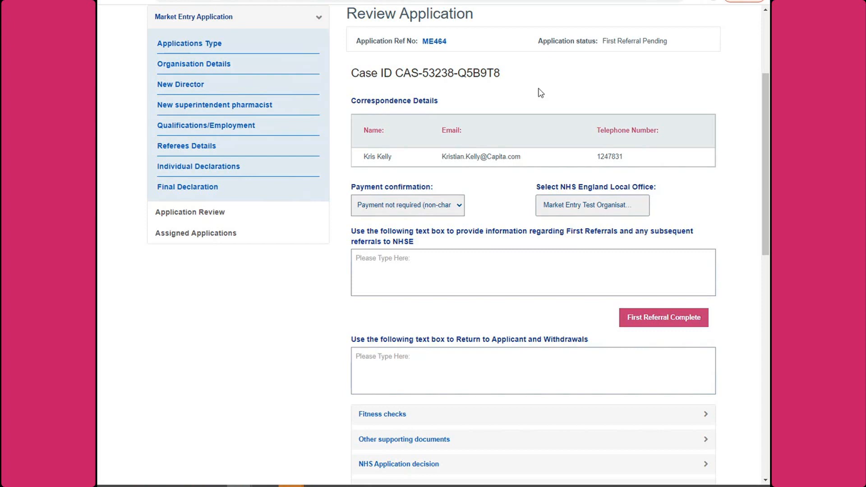
{"action": "scroll", "coordinate": [540, 93], "scroll_direction": "down", "scroll_amount": 2}
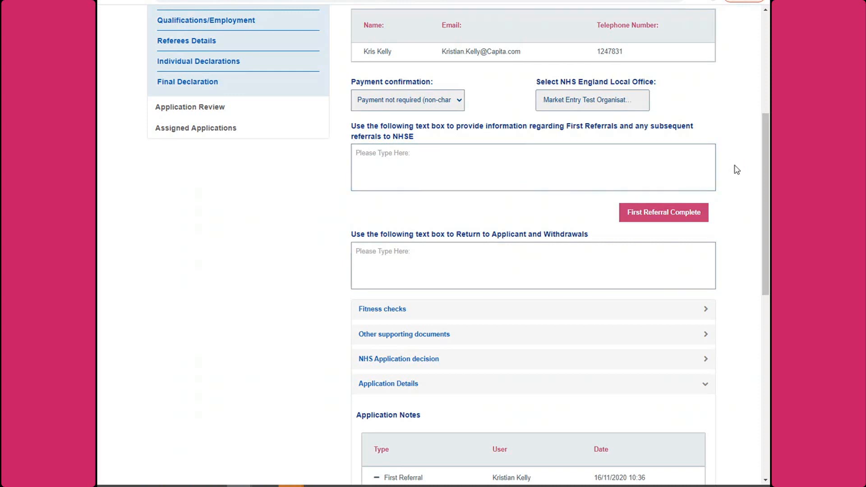
{"action": "left_click", "coordinate": [365, 165]}
{"action": "left_click", "coordinate": [393, 176]}
{"action": "key", "text": "ctrl+v"}
{"action": "scroll", "coordinate": [460, 168], "scroll_direction": "up", "scroll_amount": 5}
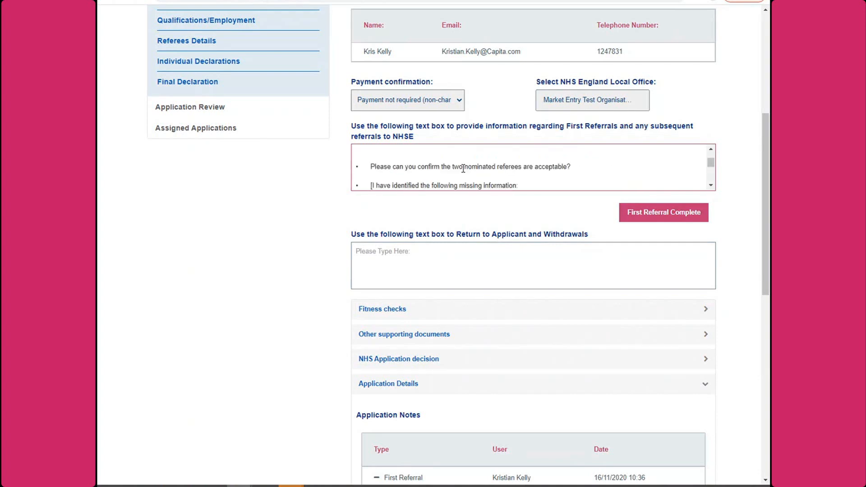
{"action": "scroll", "coordinate": [445, 165], "scroll_direction": "down", "scroll_amount": 5}
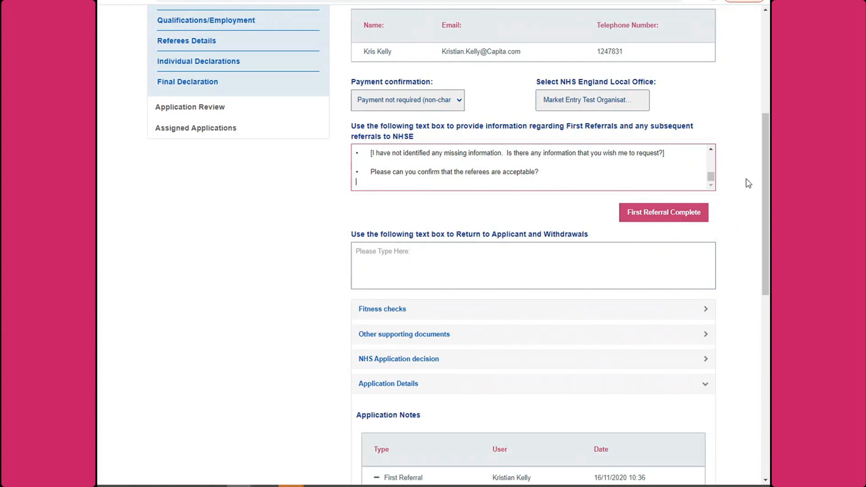
Step: Copy the First Referral note text "TEST" from Application Notes and paste it into a new blank Word document
{"action": "scroll", "coordinate": [599, 190], "scroll_direction": "down", "scroll_amount": 8}
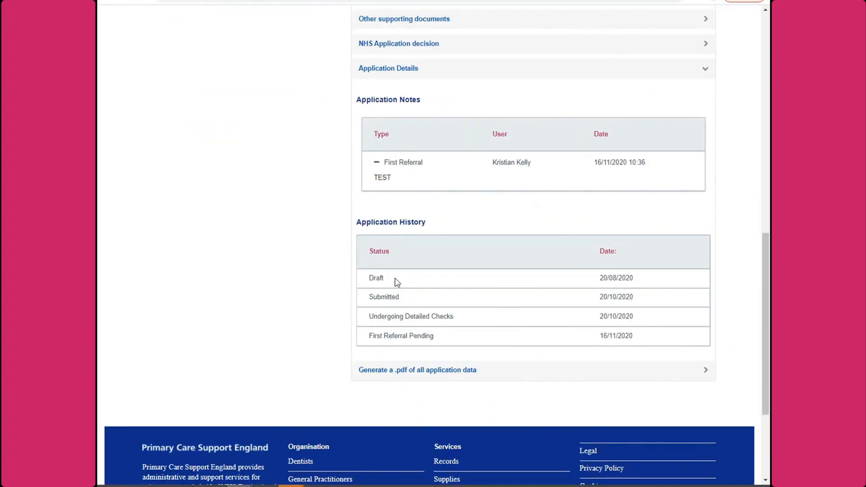
{"action": "double_click", "coordinate": [383, 178]}
{"action": "key", "text": "ctrl+c"}
{"action": "mouse_move", "coordinate": [291, 485]}
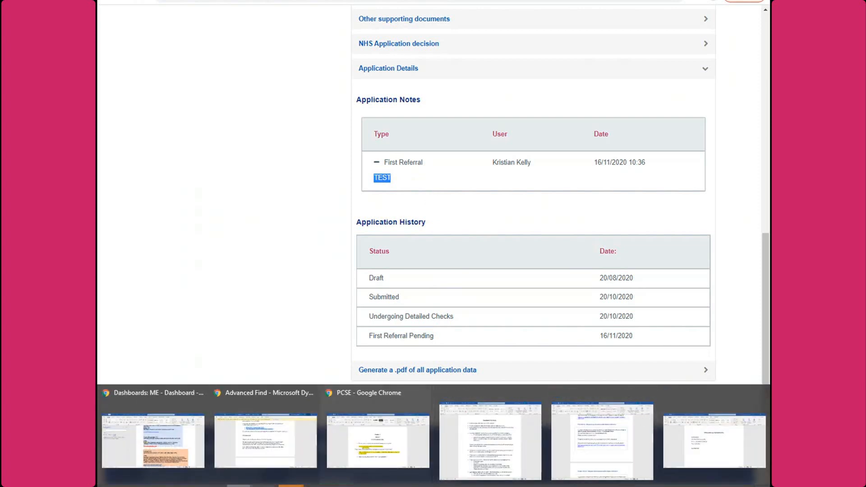
{"action": "right_click", "coordinate": [214, 485]}
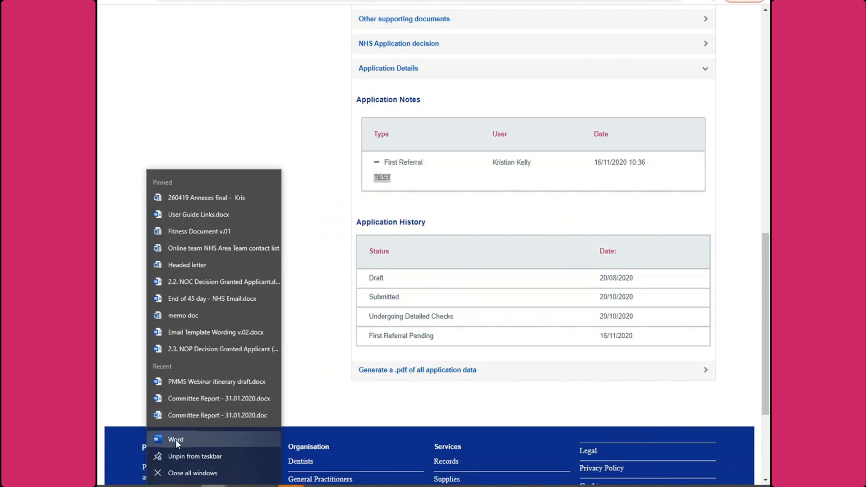
{"action": "left_click", "coordinate": [232, 191]}
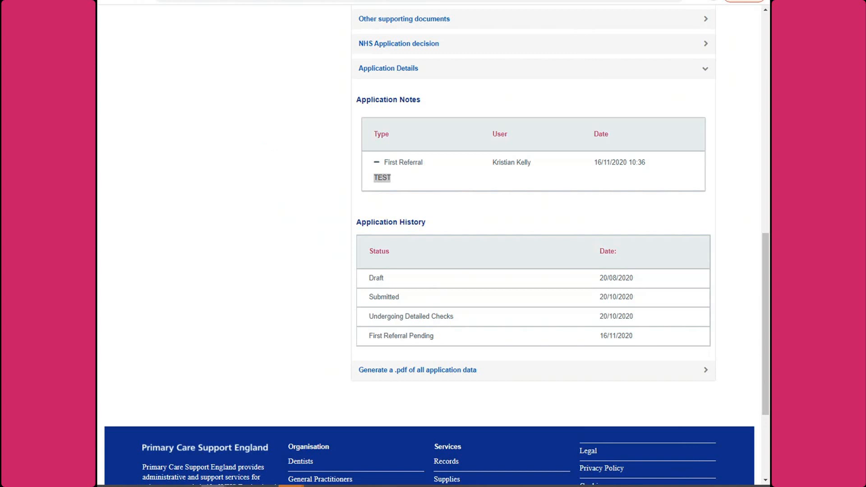
{"action": "key", "text": "ctrl+v"}
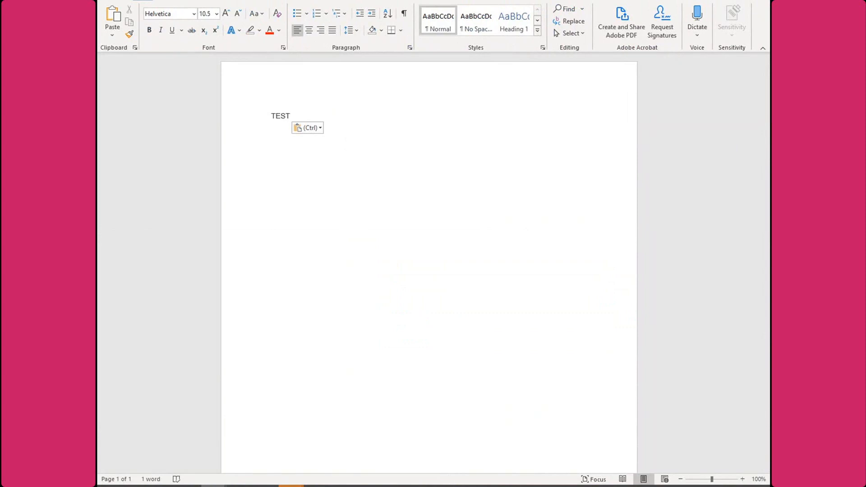
Step: Switch back to the portal's Review Application page and look over the Application Notes and Application History
{"action": "key", "text": "alt+Tab"}
{"action": "left_click", "coordinate": [279, 168]}
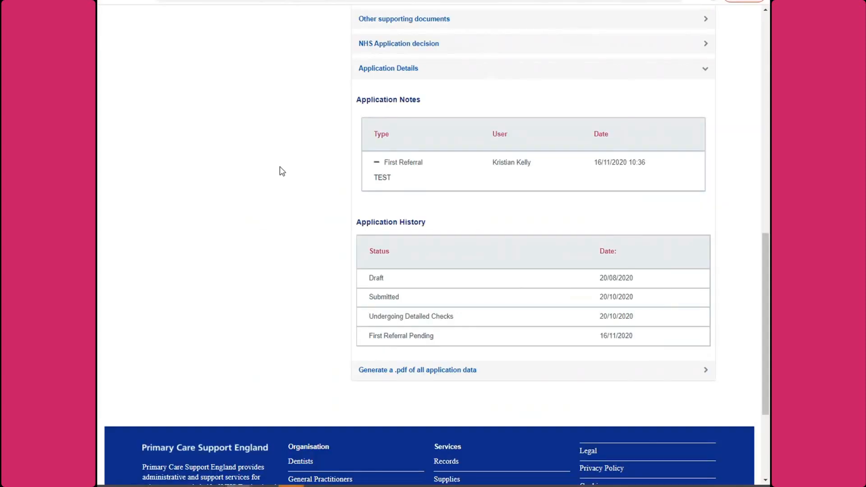
{"action": "scroll", "coordinate": [280, 169], "scroll_direction": "up", "scroll_amount": 2}
{"action": "scroll", "coordinate": [280, 169], "scroll_direction": "down", "scroll_amount": 5}
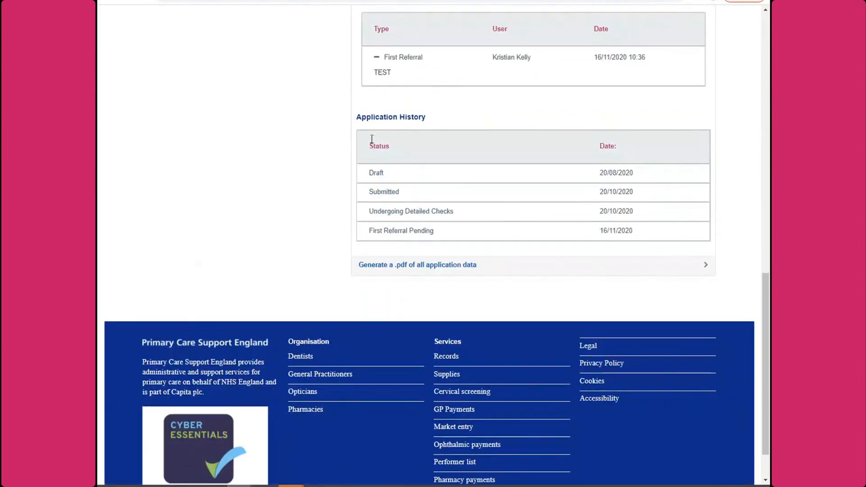
{"action": "scroll", "coordinate": [296, 209], "scroll_direction": "up", "scroll_amount": 10}
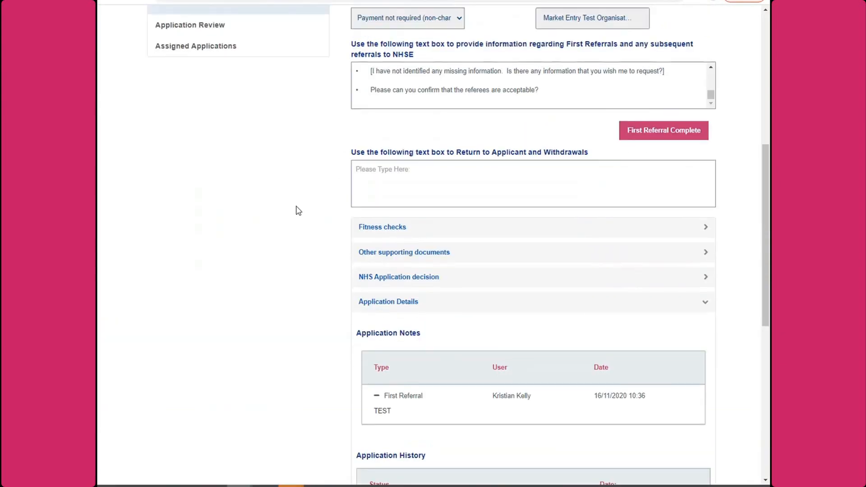
Step: Examine the empty text box for Return to Applicant and Withdrawals and the application sections below it
{"action": "left_click", "coordinate": [416, 153]}
{"action": "scroll", "coordinate": [292, 204], "scroll_direction": "down", "scroll_amount": 7}
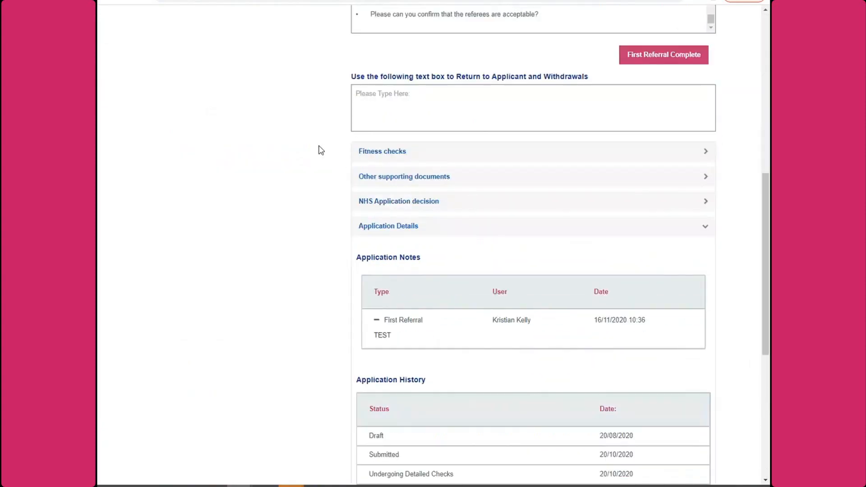
{"action": "scroll", "coordinate": [319, 148], "scroll_direction": "up", "scroll_amount": 1}
{"action": "left_click", "coordinate": [428, 167]}
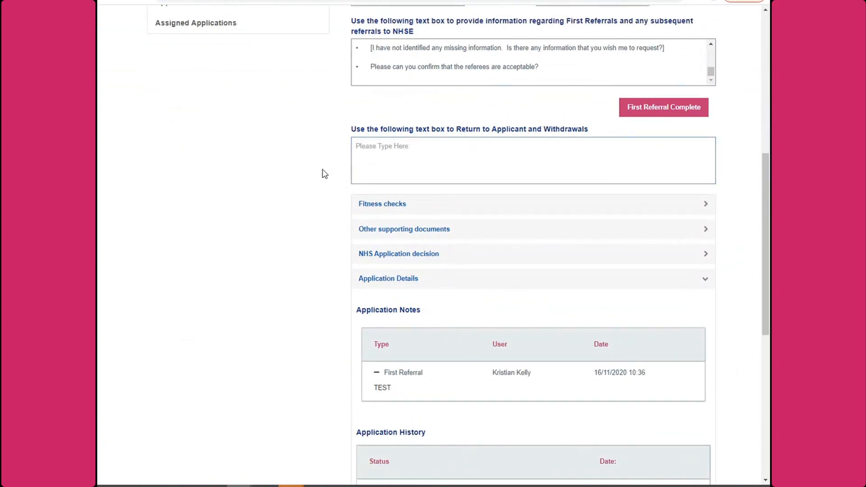
{"action": "left_click", "coordinate": [451, 157]}
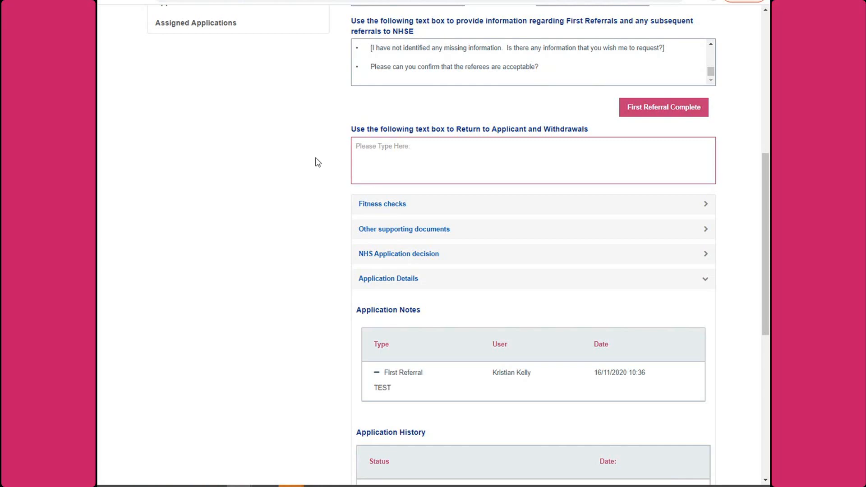
{"action": "scroll", "coordinate": [317, 161], "scroll_direction": "down", "scroll_amount": 8}
{"action": "scroll", "coordinate": [316, 160], "scroll_direction": "up", "scroll_amount": 4}
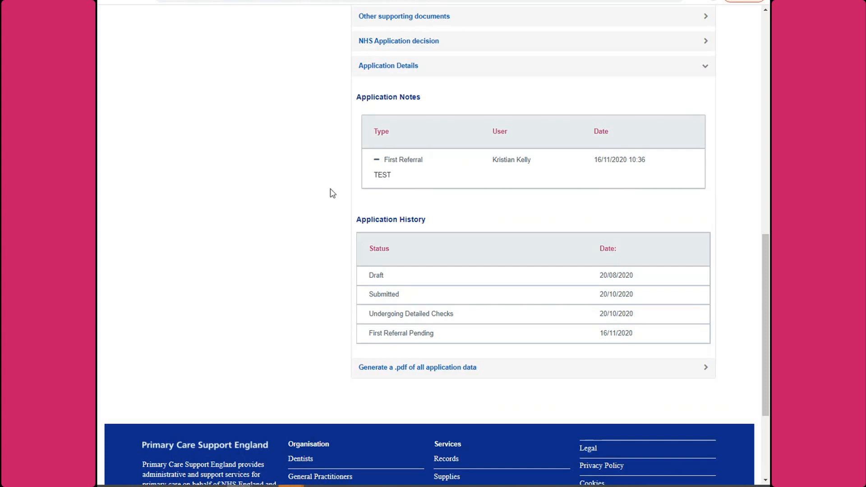
{"action": "scroll", "coordinate": [328, 189], "scroll_direction": "up", "scroll_amount": 2}
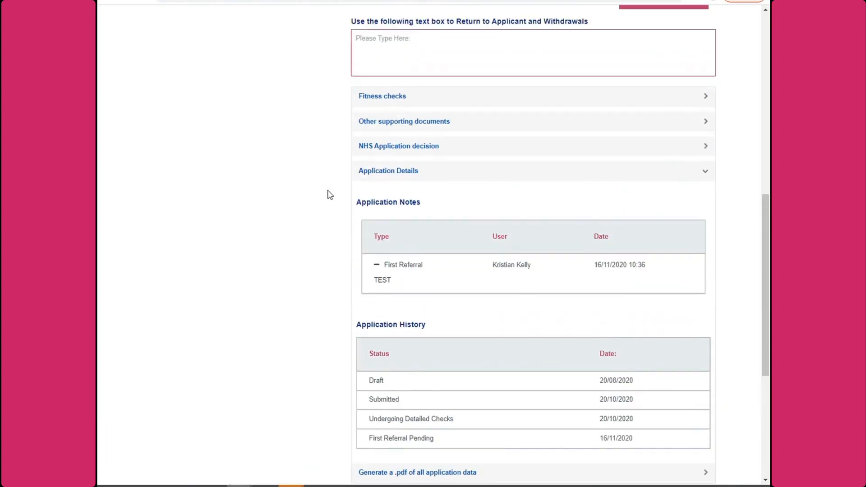
Step: Expand Fitness checks and examine the director and superintendent checks, their referees, and the HPAN, Counter Fraud and Body Corporate questions
{"action": "left_click", "coordinate": [368, 96]}
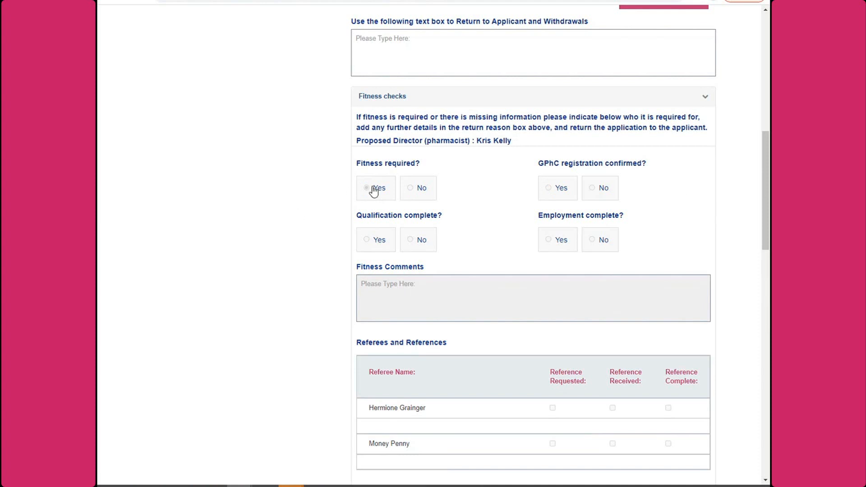
{"action": "scroll", "coordinate": [315, 141], "scroll_direction": "down", "scroll_amount": 1}
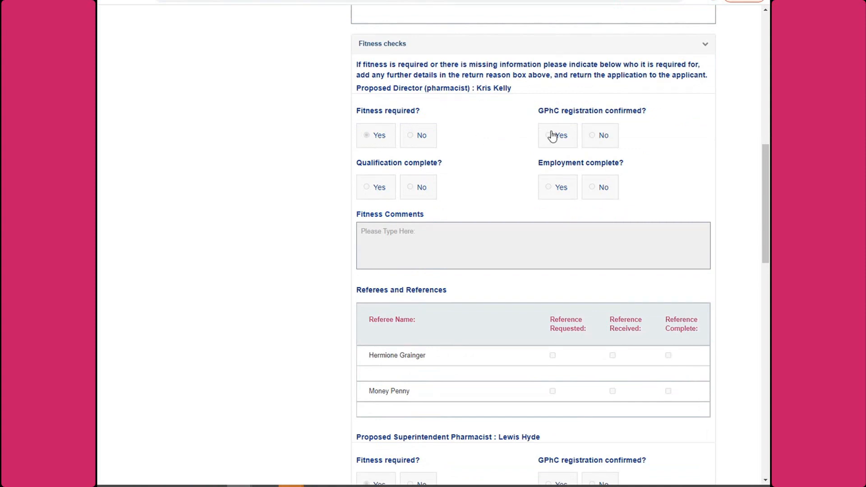
{"action": "scroll", "coordinate": [308, 189], "scroll_direction": "down", "scroll_amount": 2}
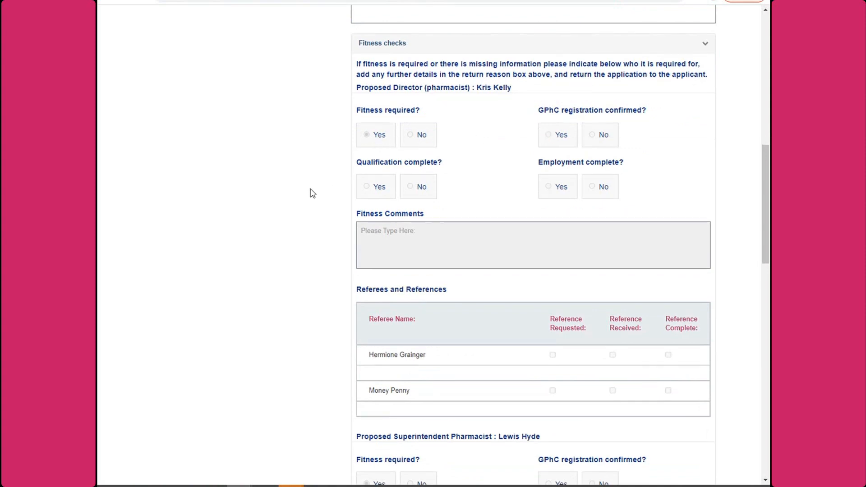
{"action": "scroll", "coordinate": [306, 182], "scroll_direction": "down", "scroll_amount": 3}
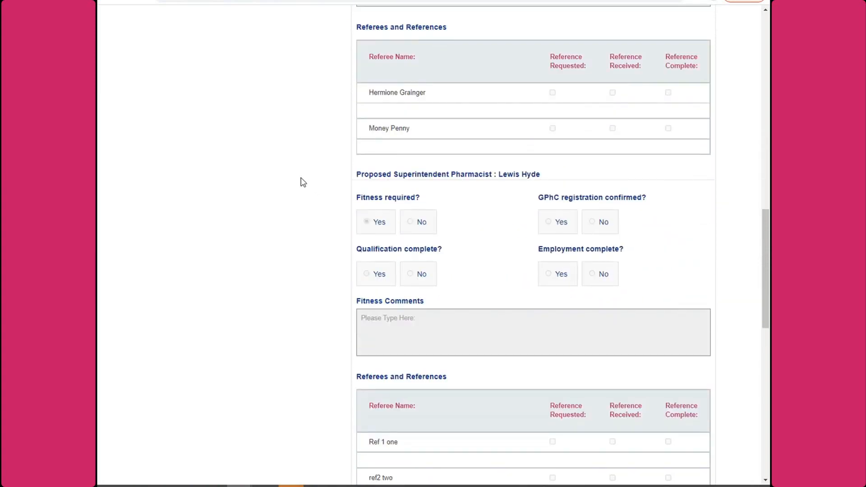
{"action": "scroll", "coordinate": [274, 167], "scroll_direction": "down", "scroll_amount": 3}
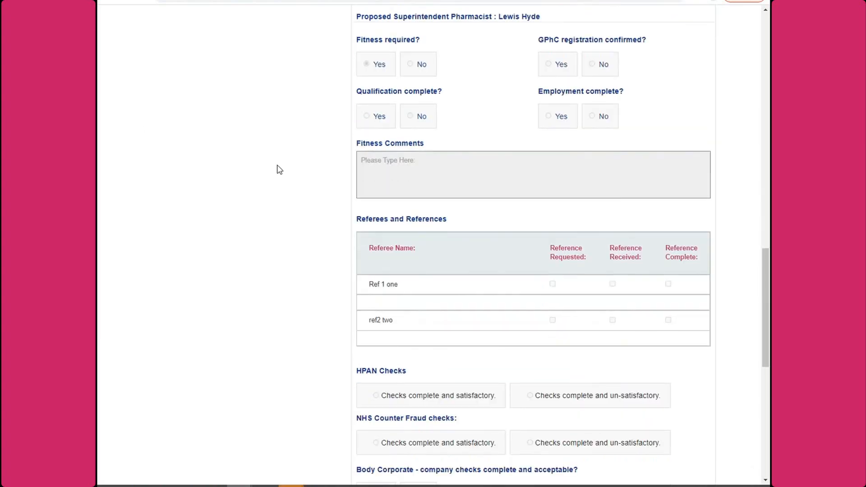
{"action": "scroll", "coordinate": [360, 273], "scroll_direction": "down", "scroll_amount": 3}
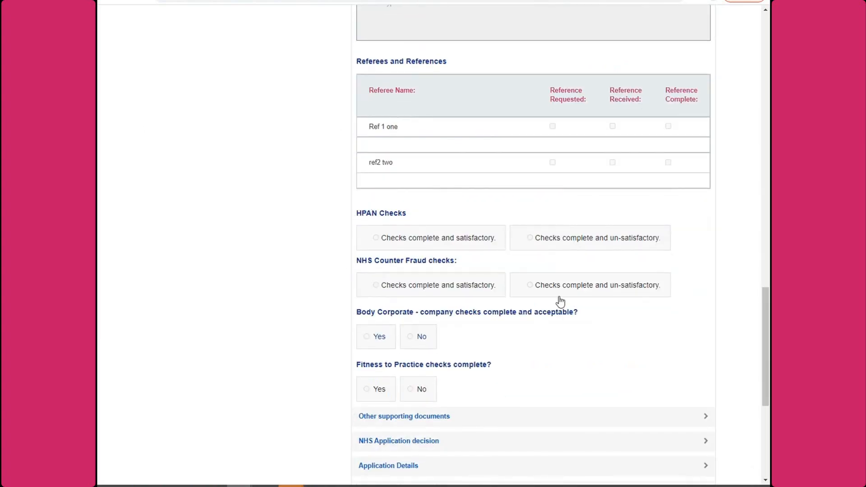
{"action": "scroll", "coordinate": [289, 363], "scroll_direction": "down", "scroll_amount": 1}
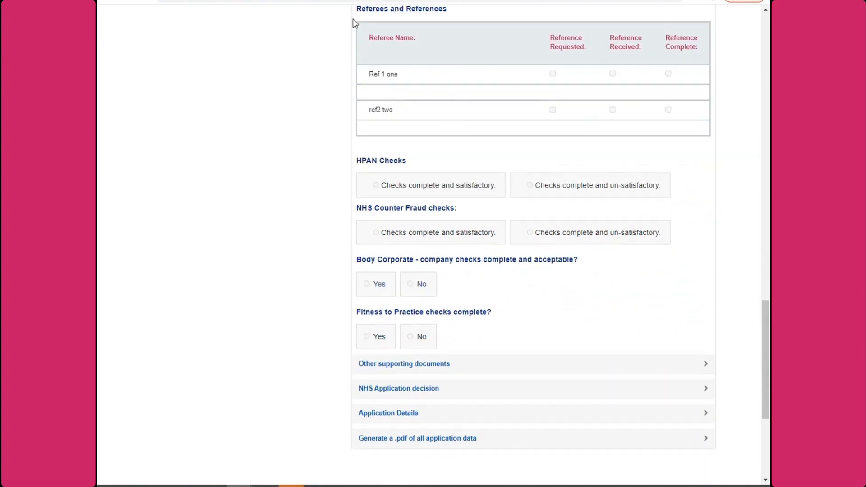
{"action": "scroll", "coordinate": [329, 332], "scroll_direction": "down", "scroll_amount": 2}
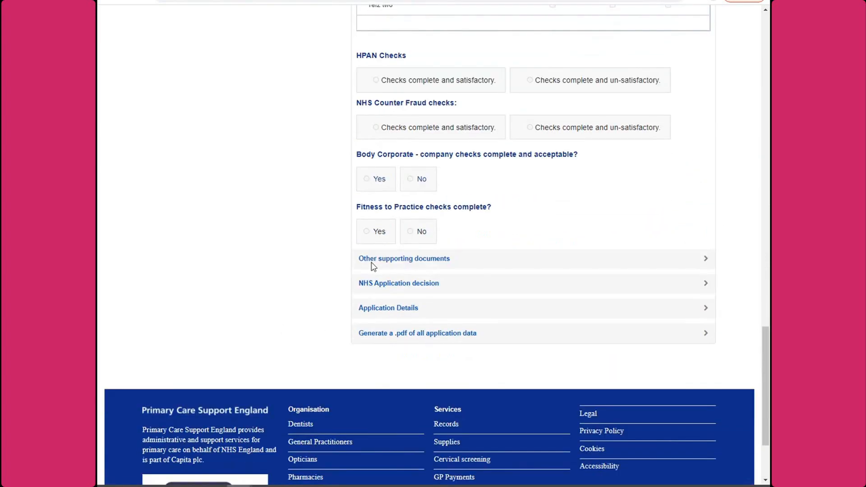
Step: Submit the documentation comment "request new ref, ref 1 rejected." in the Other supporting documents section
{"action": "left_click", "coordinate": [369, 260]}
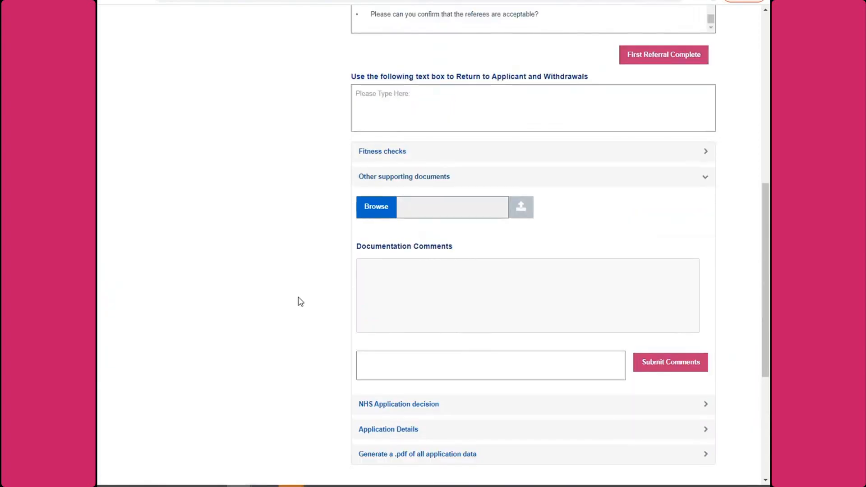
{"action": "scroll", "coordinate": [300, 288], "scroll_direction": "down", "scroll_amount": 1}
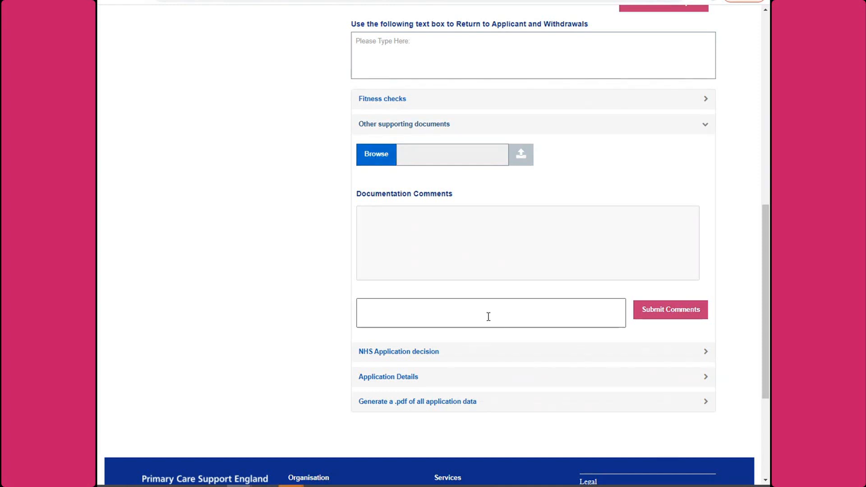
{"action": "left_click", "coordinate": [396, 309]}
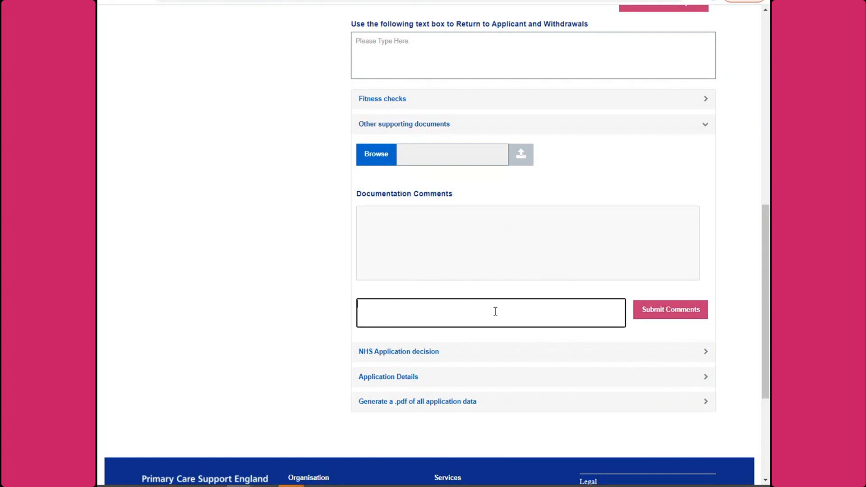
{"action": "left_click", "coordinate": [265, 237]}
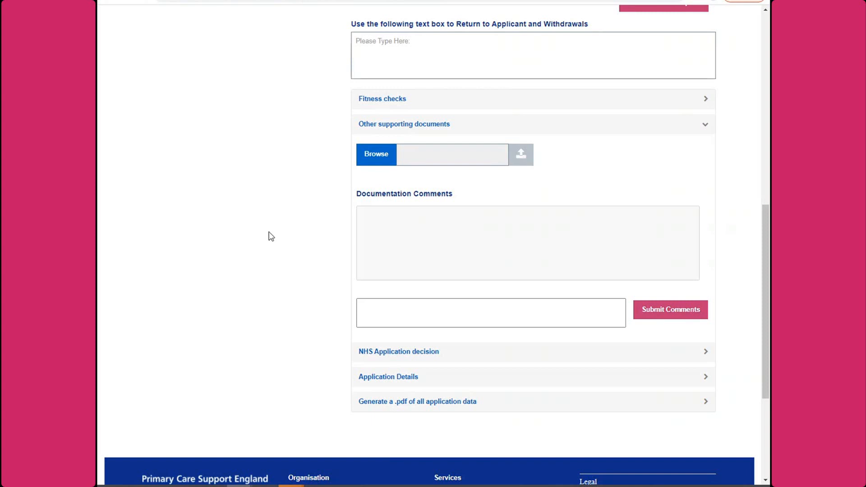
{"action": "left_click", "coordinate": [510, 308]}
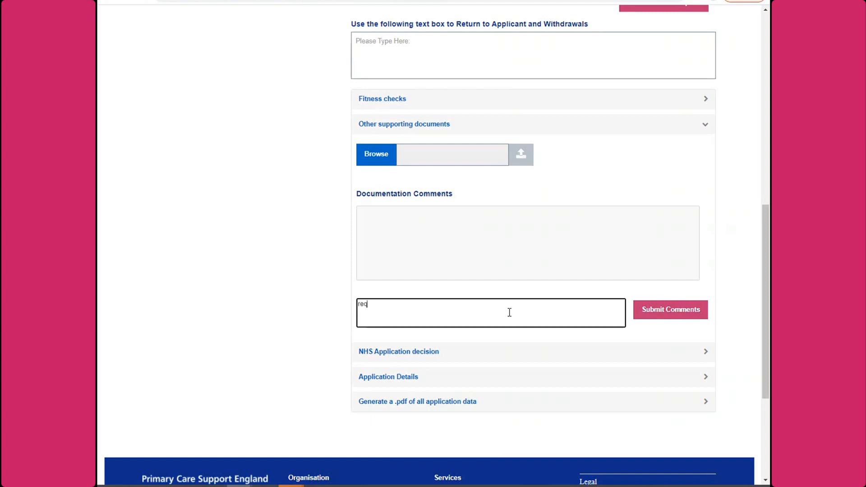
{"action": "type", "text": "qust"}
{"action": "type", "text": "ew ref, ref 1 rejected."}
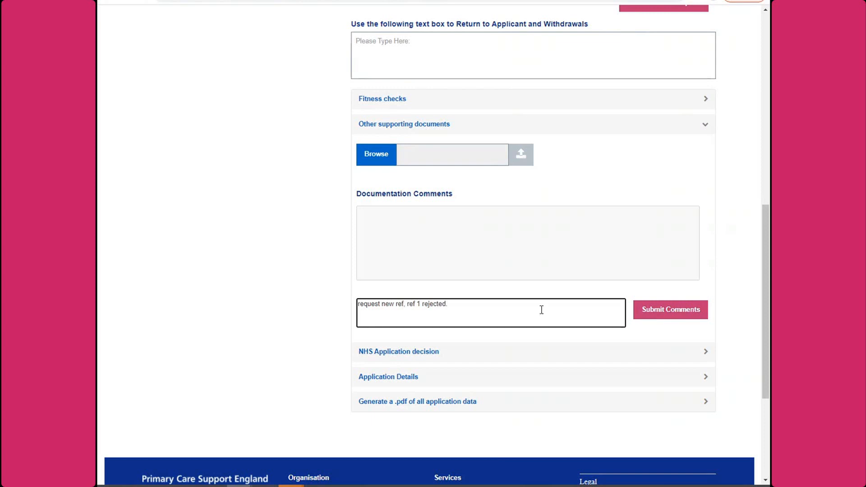
{"action": "left_click", "coordinate": [659, 317]}
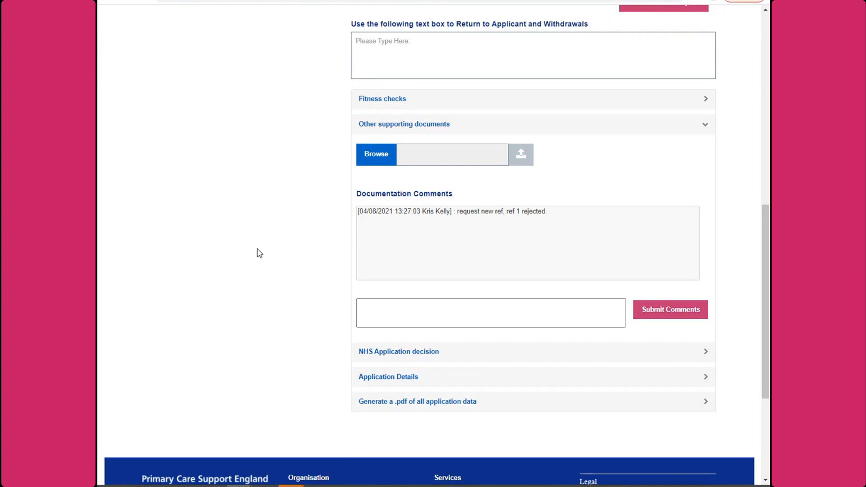
Step: Expand the NHS Application decision section and examine its decision options, additional notes box and Appeal Status field
{"action": "scroll", "coordinate": [264, 248], "scroll_direction": "up", "scroll_amount": 1}
{"action": "scroll", "coordinate": [264, 248], "scroll_direction": "down", "scroll_amount": 2}
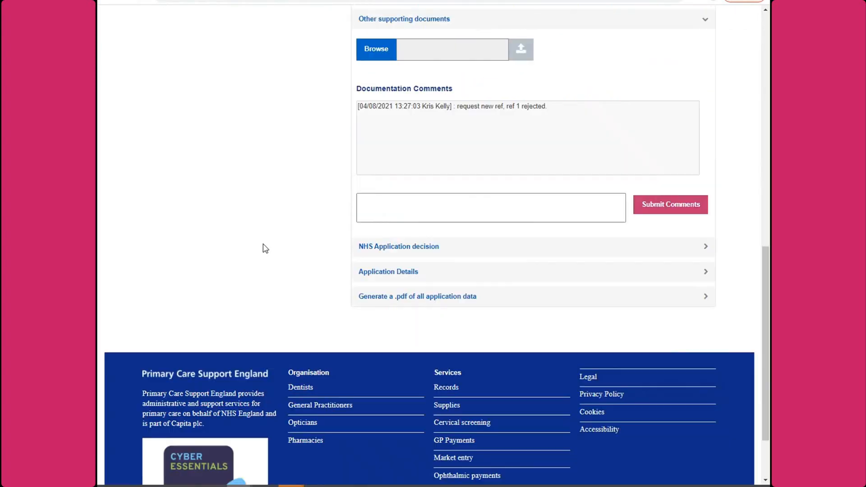
{"action": "scroll", "coordinate": [279, 257], "scroll_direction": "up", "scroll_amount": 1}
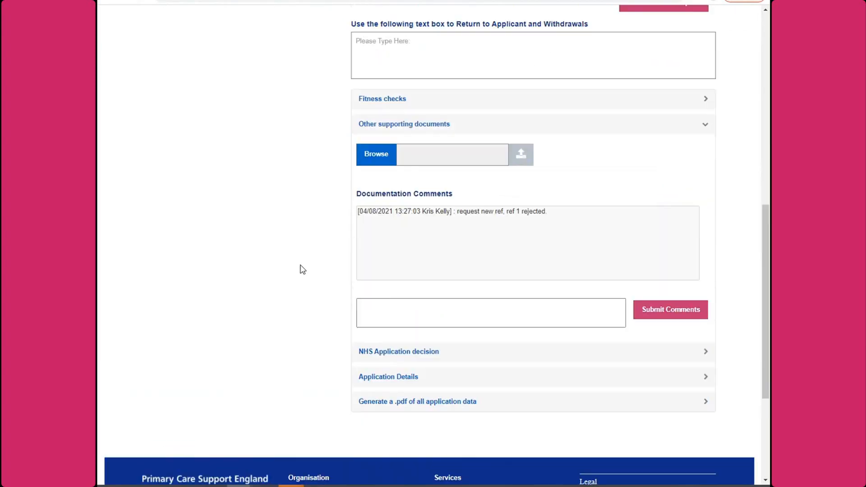
{"action": "left_click", "coordinate": [414, 354]}
{"action": "scroll", "coordinate": [307, 280], "scroll_direction": "up", "scroll_amount": 1}
{"action": "scroll", "coordinate": [336, 257], "scroll_direction": "up", "scroll_amount": 1}
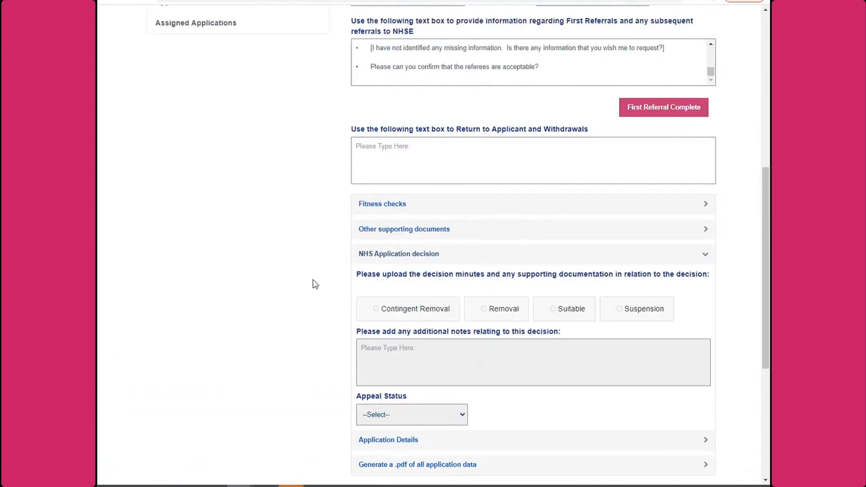
{"action": "scroll", "coordinate": [313, 284], "scroll_direction": "down", "scroll_amount": 1}
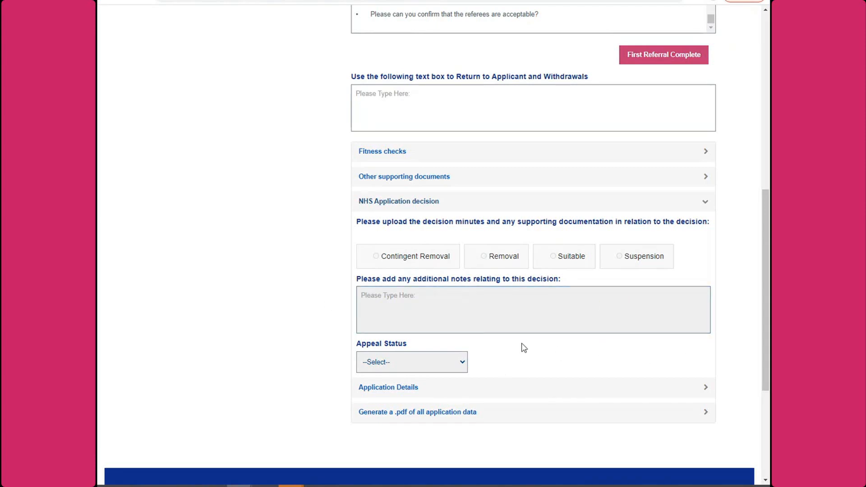
{"action": "scroll", "coordinate": [721, 340], "scroll_direction": "down", "scroll_amount": 3}
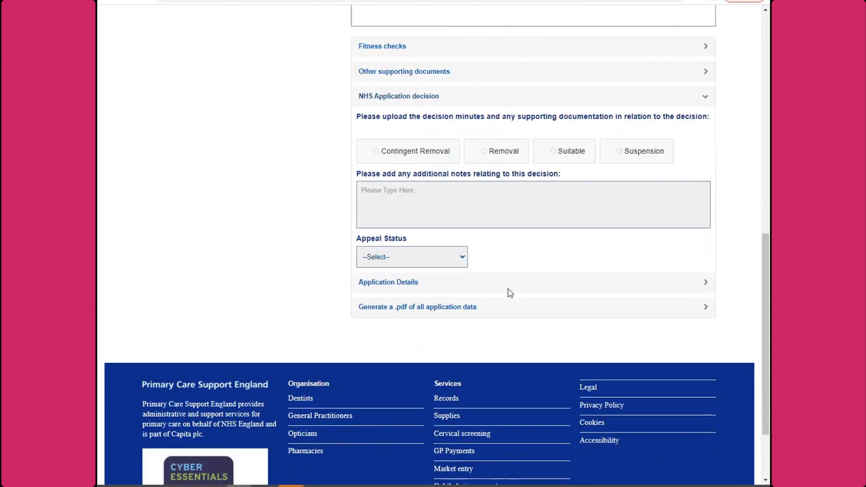
Step: Reopen Application Details, then collapse and re-expand the First Referral note in Application Notes
{"action": "left_click", "coordinate": [462, 282]}
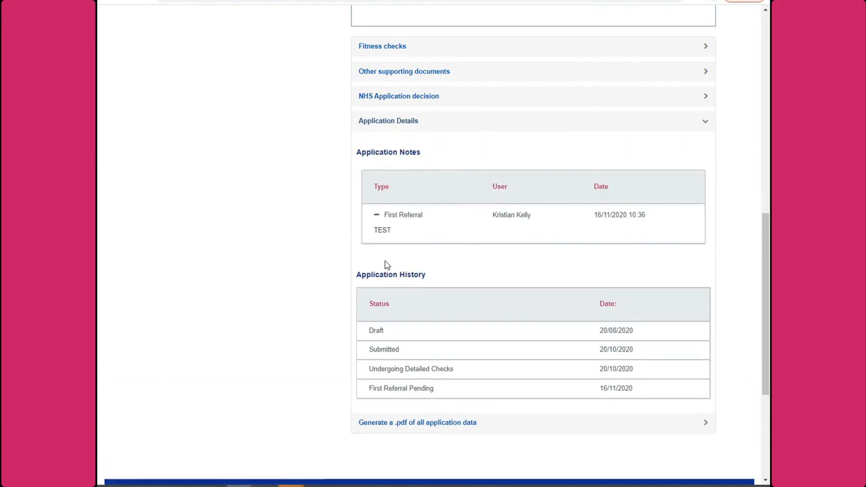
{"action": "scroll", "coordinate": [385, 265], "scroll_direction": "down", "scroll_amount": 1}
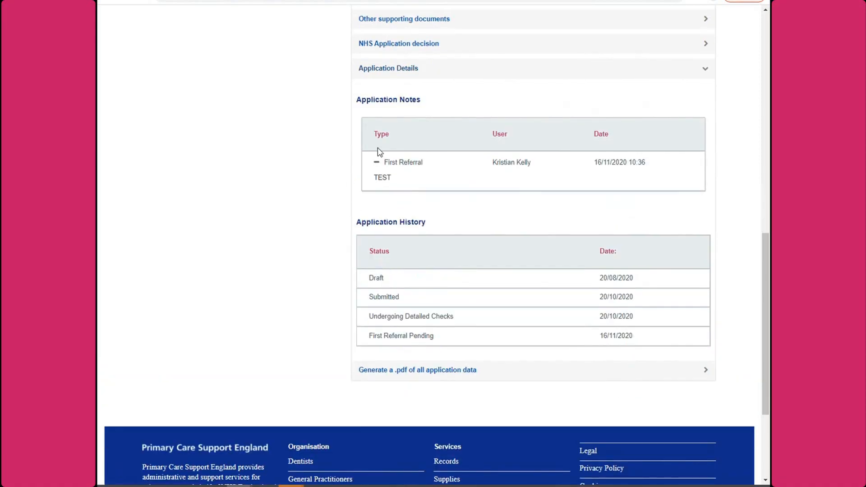
{"action": "left_click", "coordinate": [377, 162]}
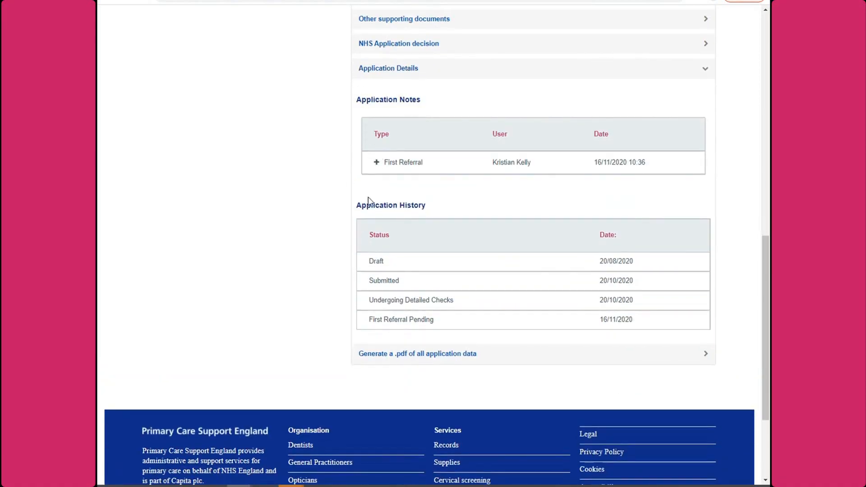
{"action": "left_click", "coordinate": [377, 163]}
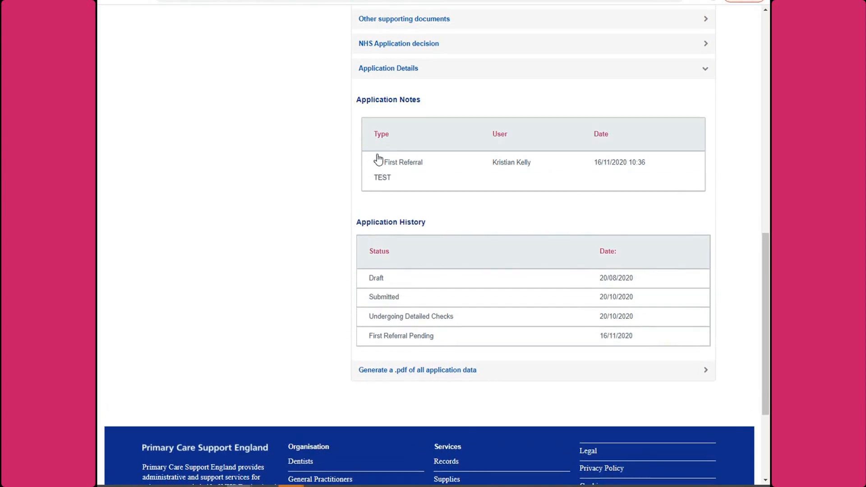
Step: Return to the text box for First Referrals and subsequent referrals to NHSE and place the cursor in it
{"action": "scroll", "coordinate": [280, 199], "scroll_direction": "up", "scroll_amount": 10}
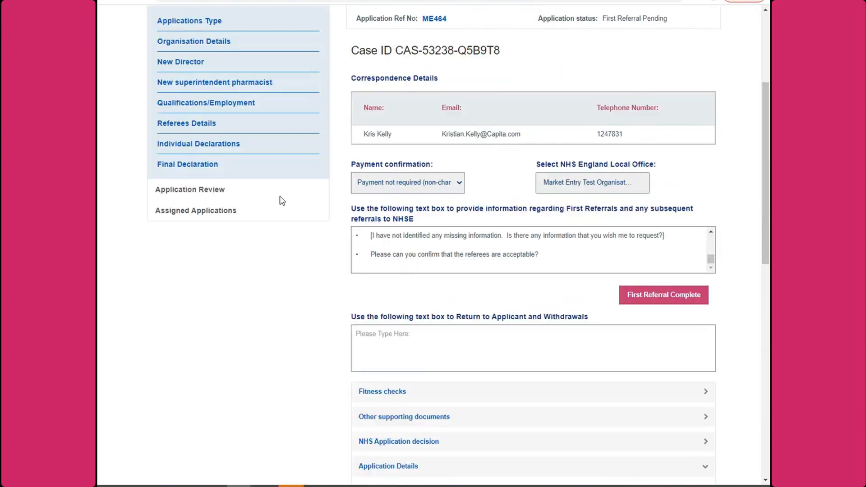
{"action": "scroll", "coordinate": [281, 200], "scroll_direction": "down", "scroll_amount": 3}
{"action": "left_click", "coordinate": [525, 226]}
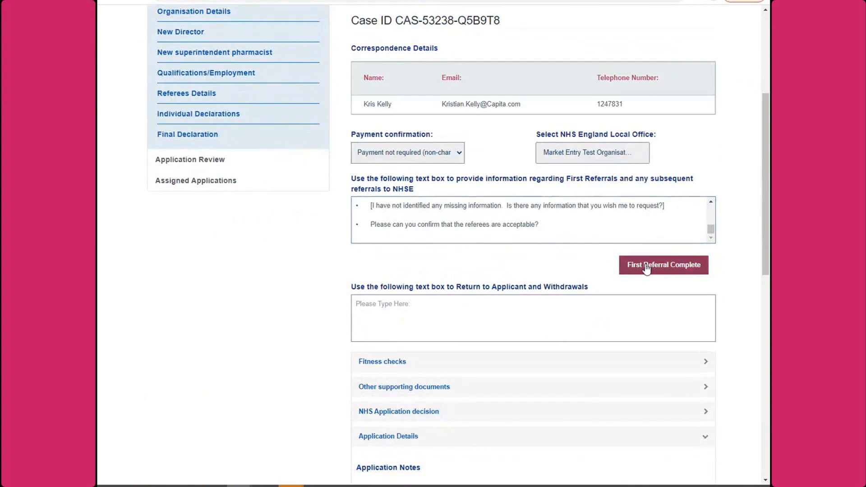
{"action": "left_click", "coordinate": [374, 219]}
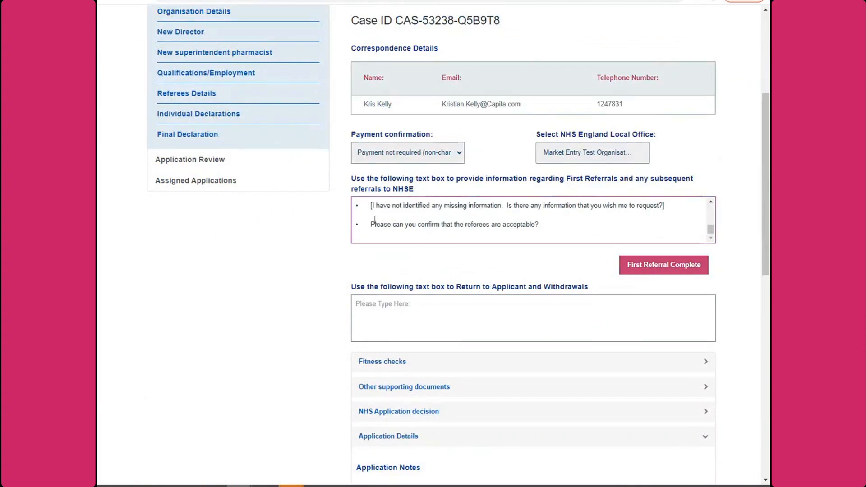
Step: Examine the Application Notes and the Application History statuses and dates in Application Details
{"action": "scroll", "coordinate": [374, 219], "scroll_direction": "down", "scroll_amount": 7}
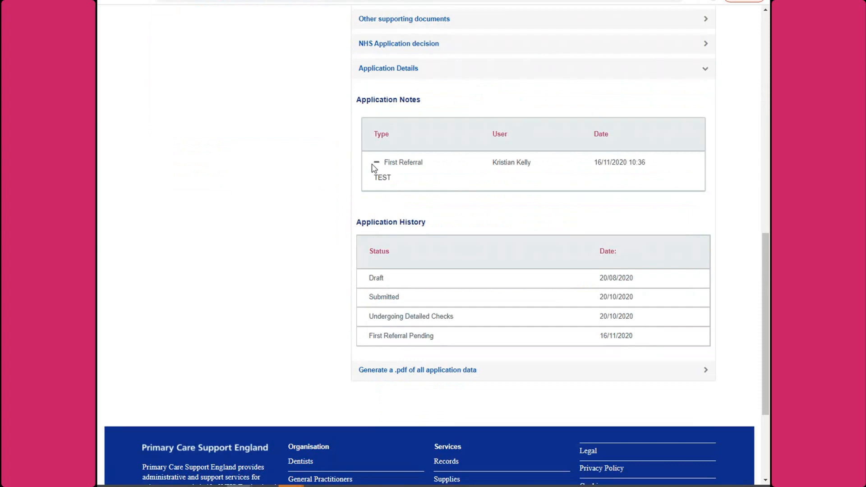
{"action": "scroll", "coordinate": [352, 207], "scroll_direction": "down", "scroll_amount": 1}
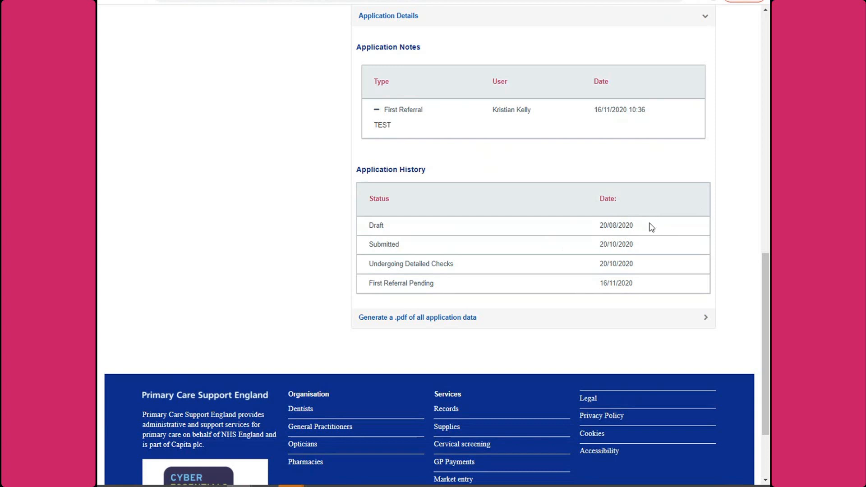
{"action": "left_click_drag", "start_coordinate": [388, 230], "coordinate": [357, 234]}
{"action": "left_click", "coordinate": [727, 238]}
{"action": "scroll", "coordinate": [725, 285], "scroll_direction": "down", "scroll_amount": 2}
{"action": "scroll", "coordinate": [725, 286], "scroll_direction": "up", "scroll_amount": 1}
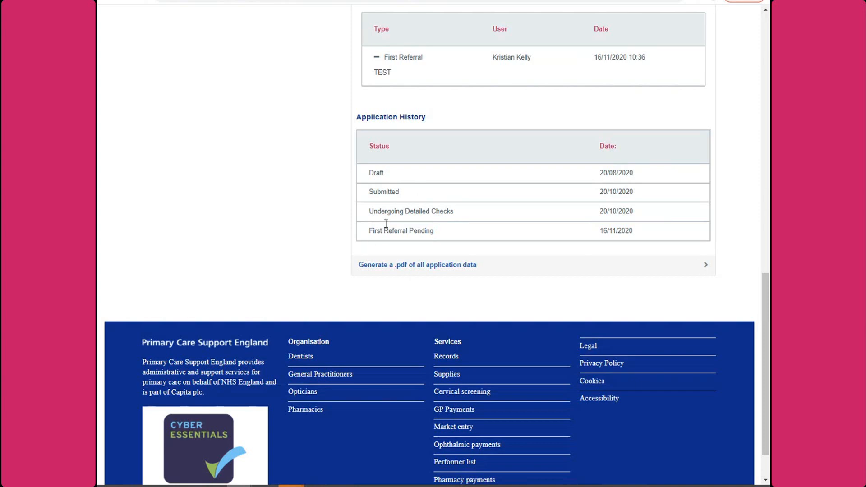
Step: Expand the section for generating a .pdf of all application data and examine the Annex 1 download option
{"action": "left_click", "coordinate": [372, 267]}
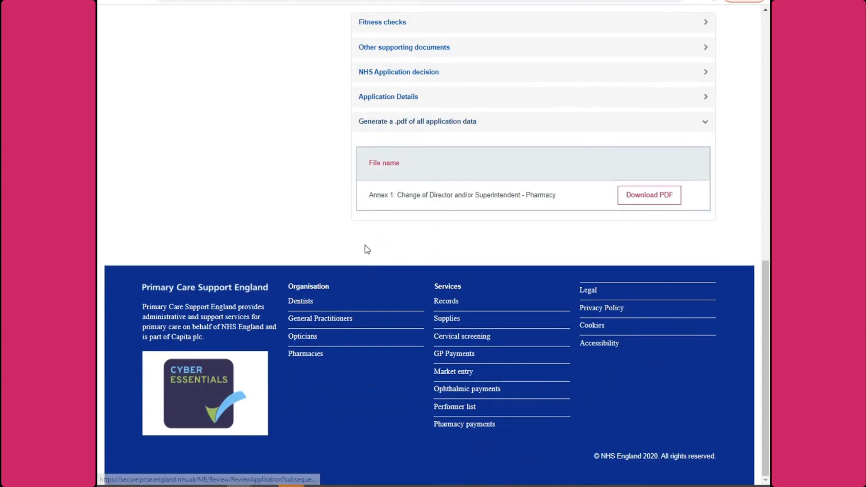
{"action": "scroll", "coordinate": [340, 213], "scroll_direction": "up", "scroll_amount": 1}
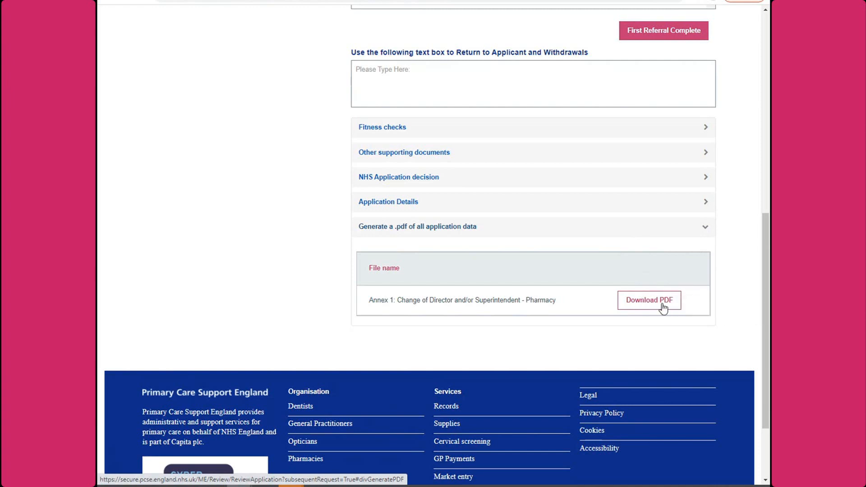
{"action": "left_click", "coordinate": [631, 305]}
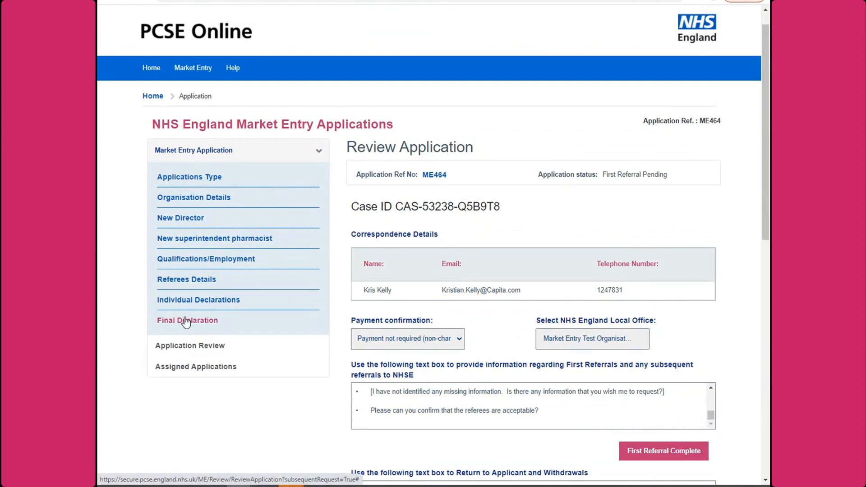
Step: Read through the First Referral questions in the NHSE referrals text box and mark the first referral as complete
{"action": "scroll", "coordinate": [586, 335], "scroll_direction": "down", "scroll_amount": 1}
{"action": "left_click", "coordinate": [534, 351]}
{"action": "left_click", "coordinate": [539, 358]}
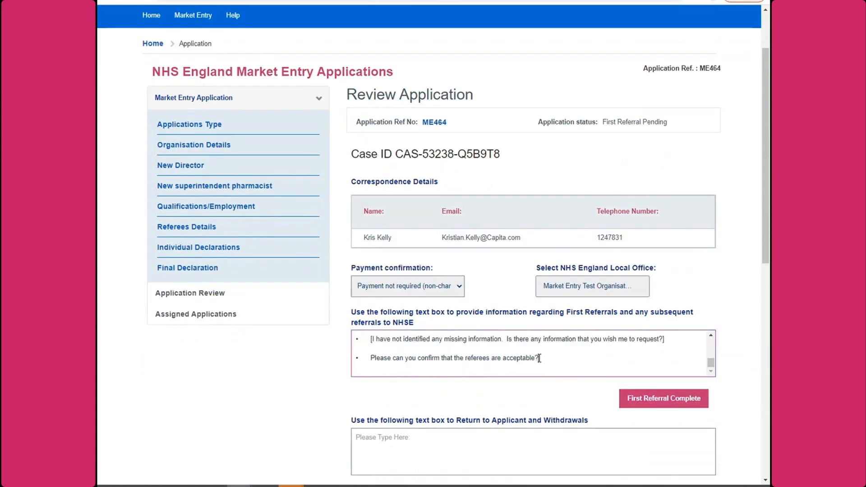
{"action": "scroll", "coordinate": [546, 358], "scroll_direction": "up", "scroll_amount": 5}
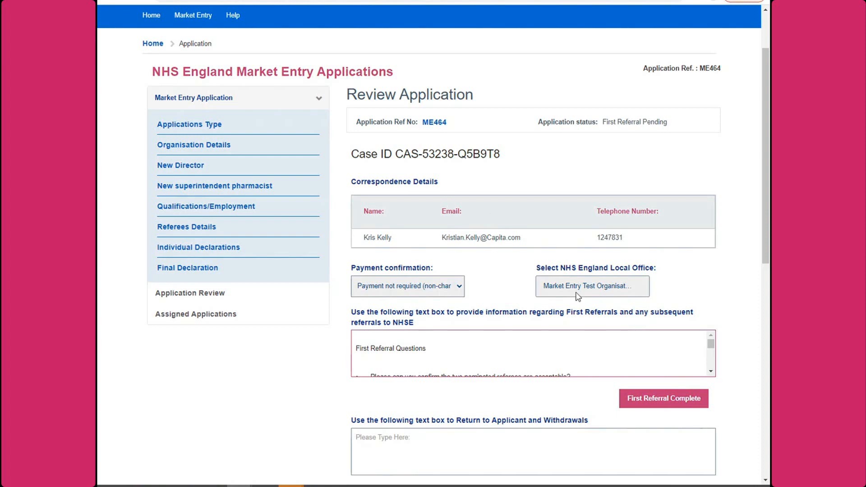
{"action": "scroll", "coordinate": [577, 296], "scroll_direction": "down", "scroll_amount": 5}
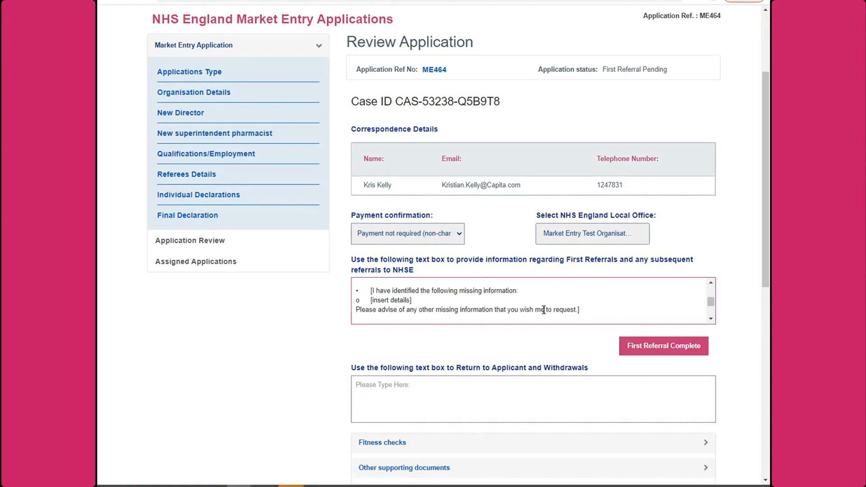
{"action": "left_click", "coordinate": [665, 347]}
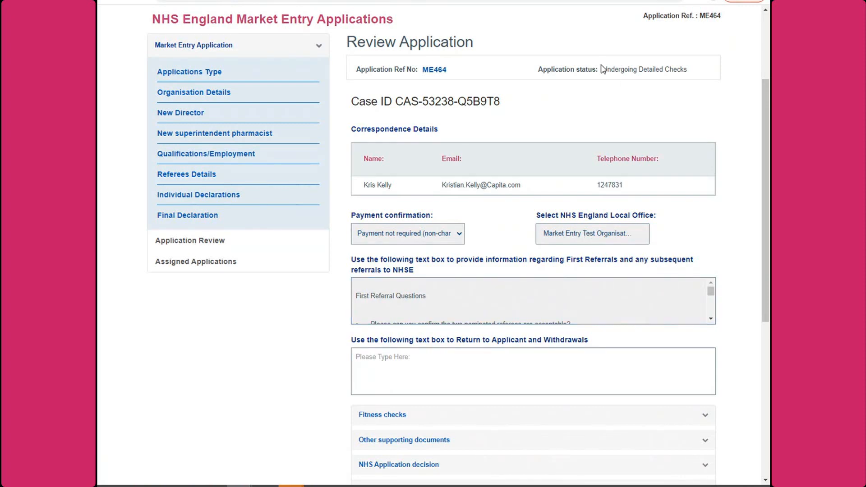
Step: Check ME464's application status, and read the First Referral Complete note in the Application Details section
{"action": "mouse_move", "coordinate": [603, 68]}
{"action": "left_mouse_down"}
{"action": "mouse_move", "coordinate": [685, 69]}
{"action": "mouse_move", "coordinate": [630, 87]}
{"action": "mouse_move", "coordinate": [607, 67]}
{"action": "left_mouse_up"}
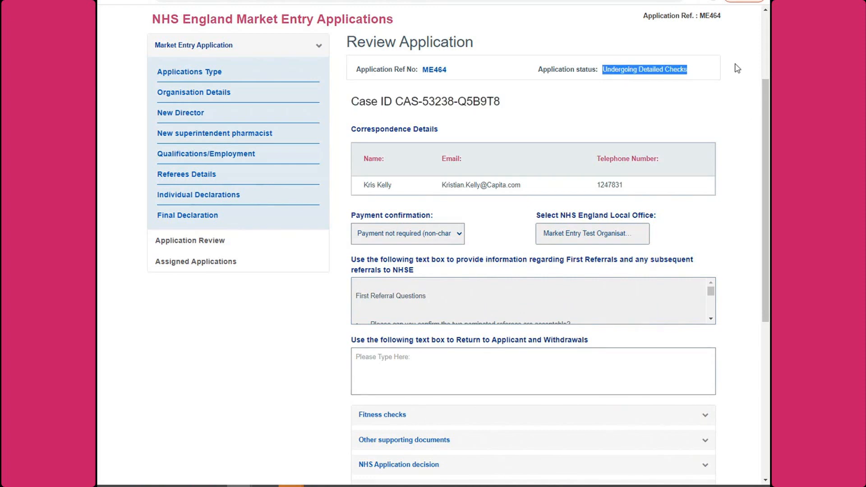
{"action": "scroll", "coordinate": [719, 201], "scroll_direction": "down", "scroll_amount": 5}
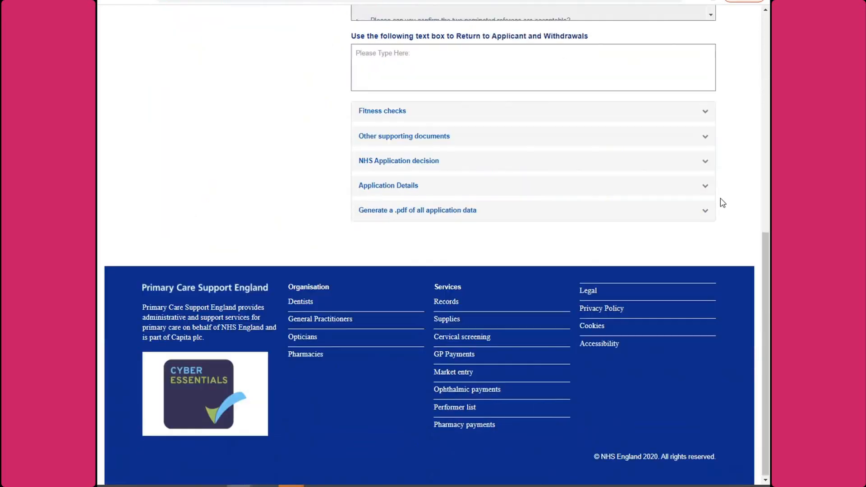
{"action": "left_click", "coordinate": [377, 187]}
{"action": "scroll", "coordinate": [333, 216], "scroll_direction": "down", "scroll_amount": 3}
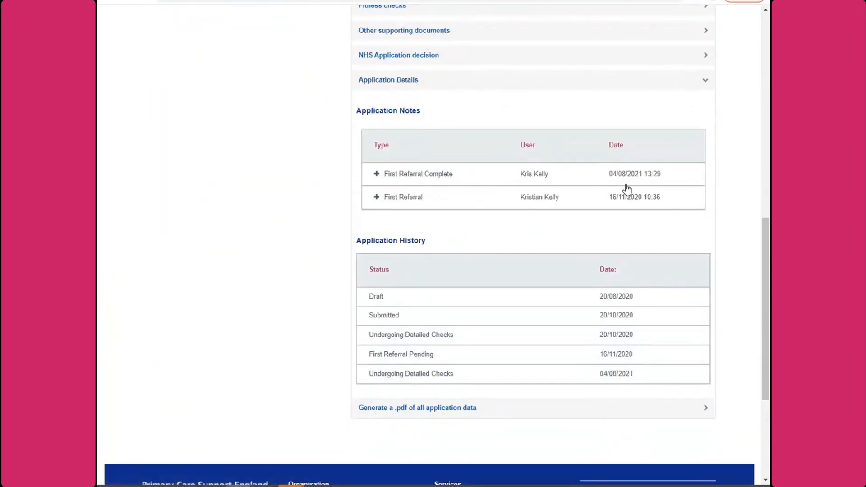
{"action": "left_click", "coordinate": [376, 174]}
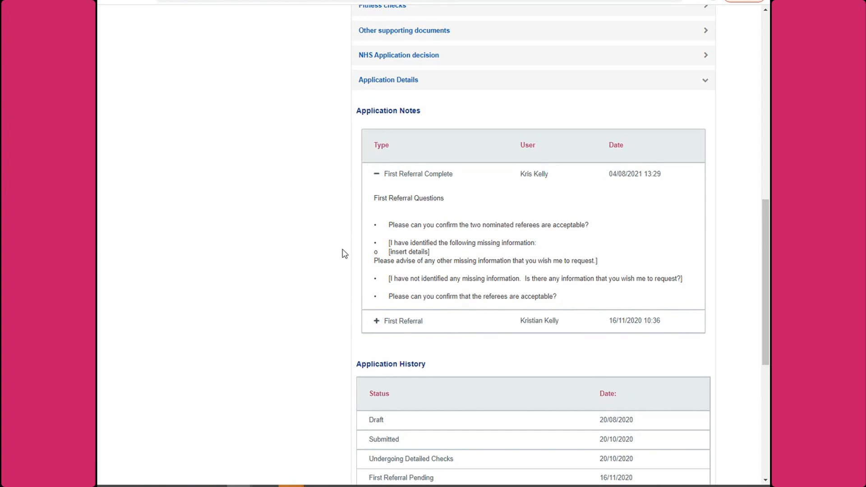
Step: Return to the Market Entry assigned applications, search for application reference ME280 and open its case
{"action": "scroll", "coordinate": [269, 301], "scroll_direction": "up", "scroll_amount": 10}
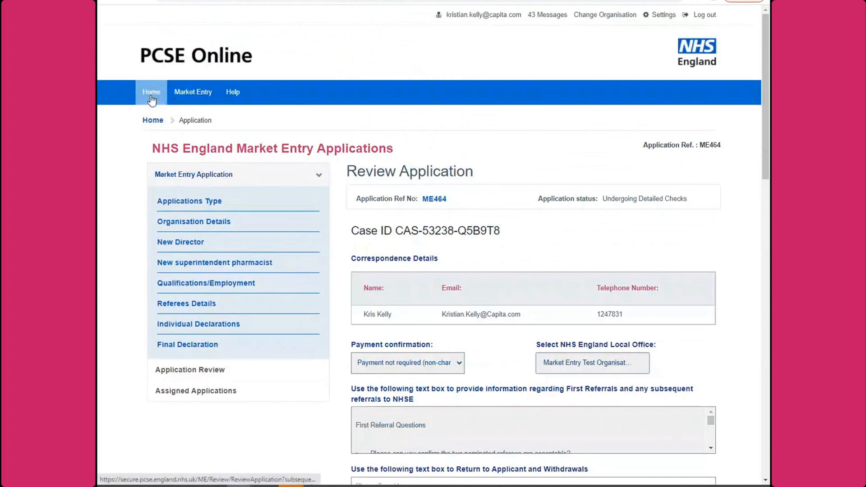
{"action": "left_click", "coordinate": [157, 96]}
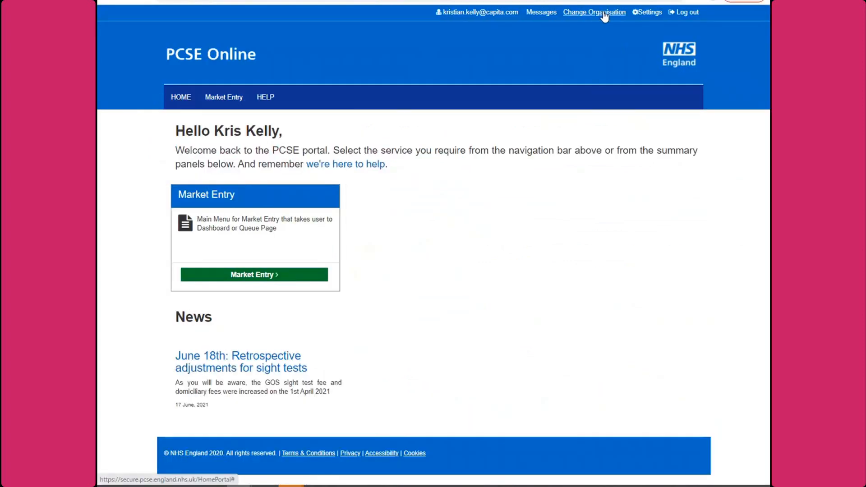
{"action": "left_click", "coordinate": [257, 275]}
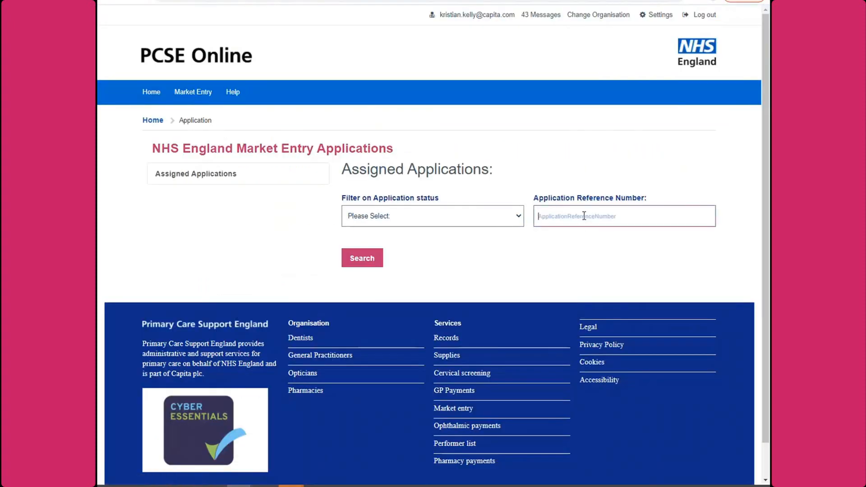
{"action": "left_click", "coordinate": [584, 216]}
{"action": "type", "text": "ME280"}
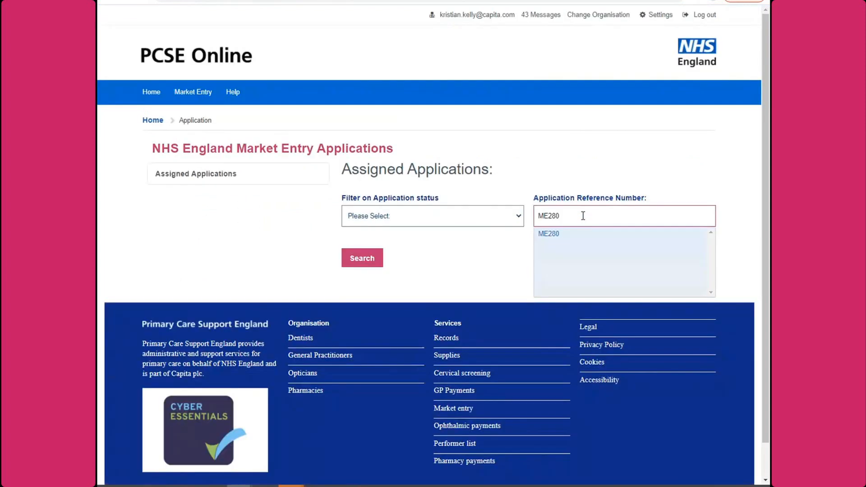
{"action": "left_click", "coordinate": [547, 234]}
{"action": "left_click", "coordinate": [360, 264]}
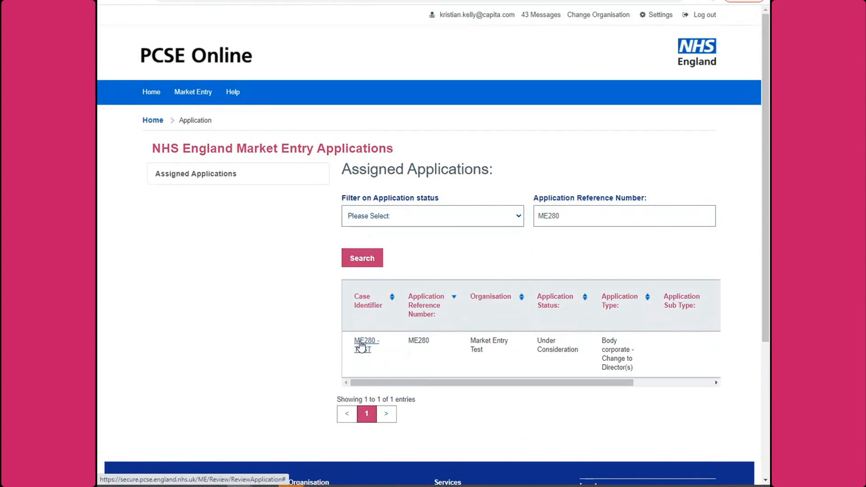
{"action": "left_click", "coordinate": [360, 346]}
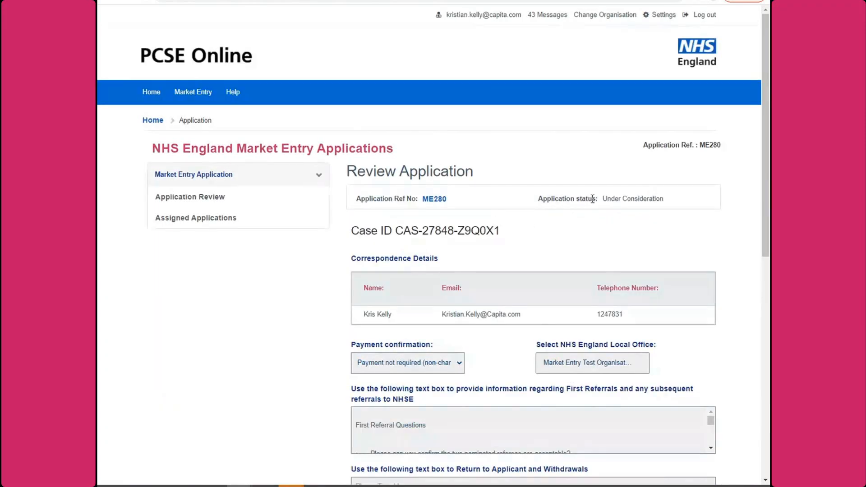
Step: Read the First Referral text on ME280 down to its closing response in the NHSE referrals text box
{"action": "scroll", "coordinate": [551, 224], "scroll_direction": "down", "scroll_amount": 2}
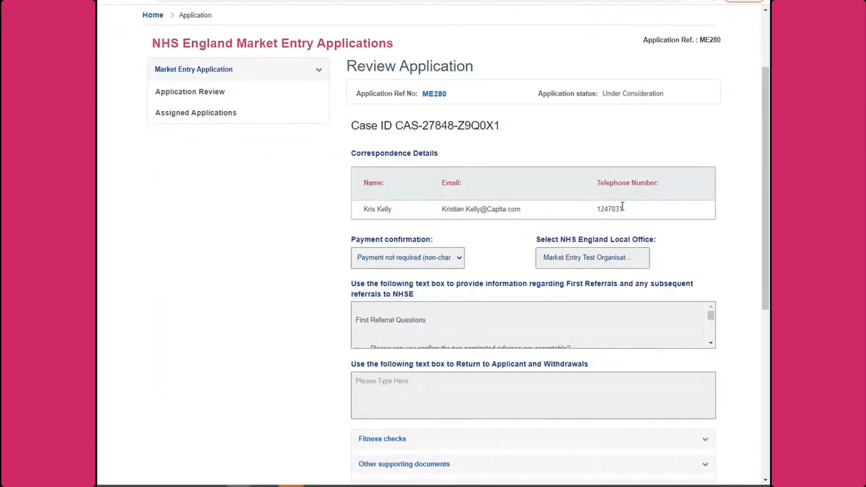
{"action": "scroll", "coordinate": [515, 202], "scroll_direction": "down", "scroll_amount": 2}
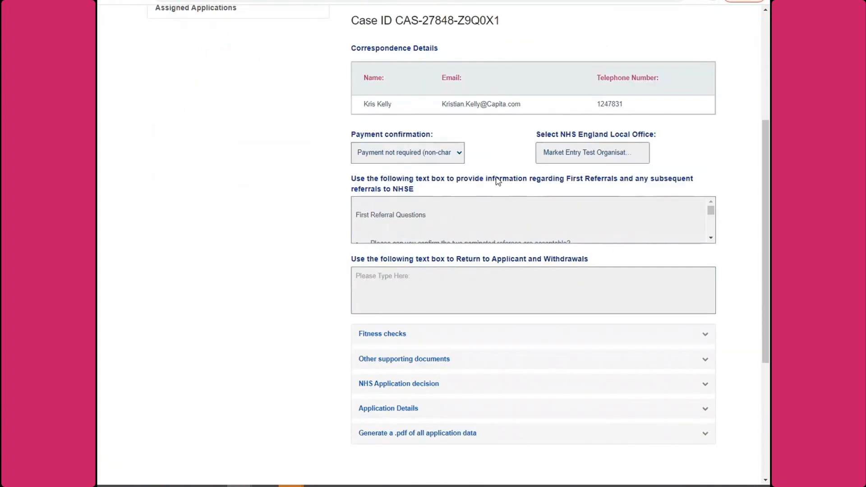
{"action": "left_click", "coordinate": [489, 231]}
{"action": "scroll", "coordinate": [488, 229], "scroll_direction": "down", "scroll_amount": 2}
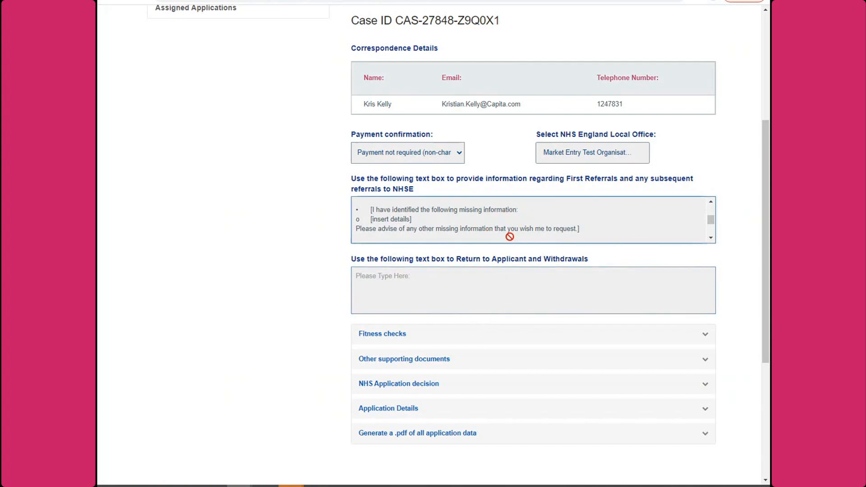
{"action": "scroll", "coordinate": [435, 221], "scroll_direction": "down", "scroll_amount": 2}
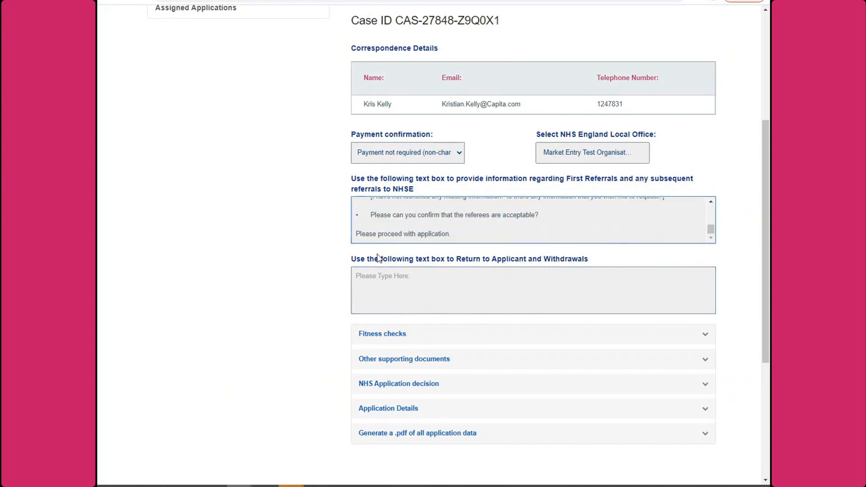
Step: Expand Application Details, read the First Referral Complete note for ME280, and collapse the note again
{"action": "scroll", "coordinate": [383, 271], "scroll_direction": "down", "scroll_amount": 3}
{"action": "left_click", "coordinate": [359, 308]}
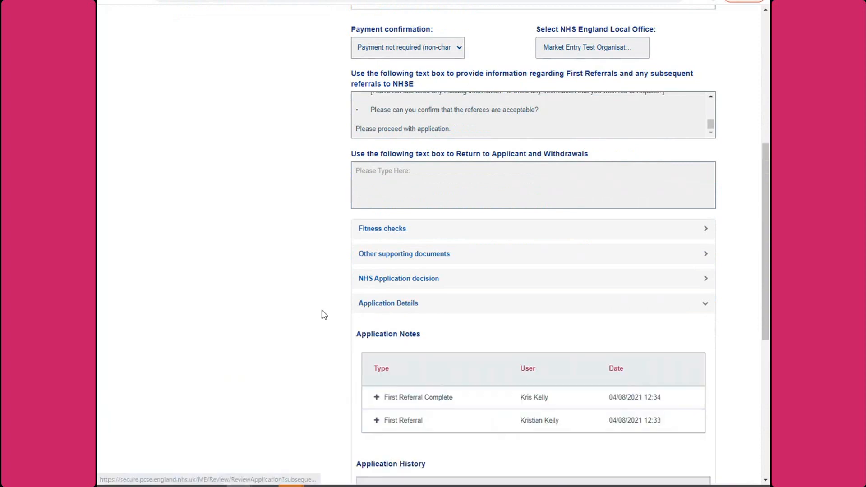
{"action": "scroll", "coordinate": [352, 315], "scroll_direction": "down", "scroll_amount": 3}
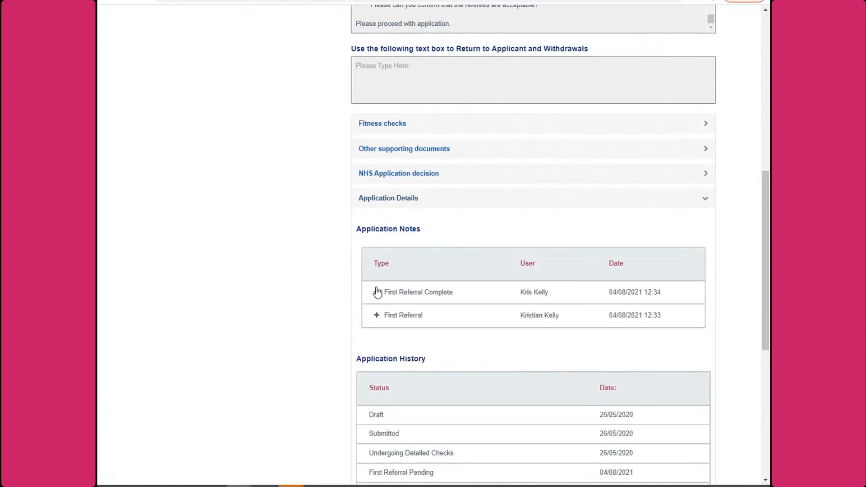
{"action": "left_click", "coordinate": [376, 293]}
{"action": "scroll", "coordinate": [334, 300], "scroll_direction": "down", "scroll_amount": 4}
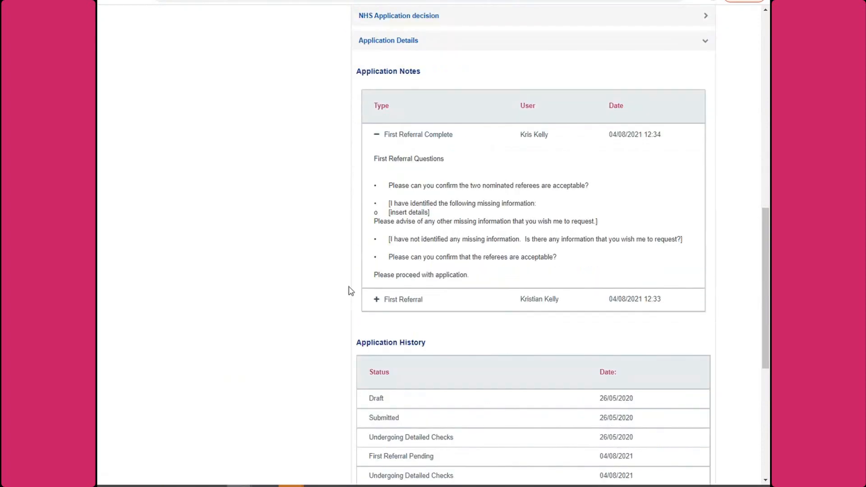
{"action": "scroll", "coordinate": [369, 288], "scroll_direction": "up", "scroll_amount": 3}
{"action": "left_click", "coordinate": [376, 243]}
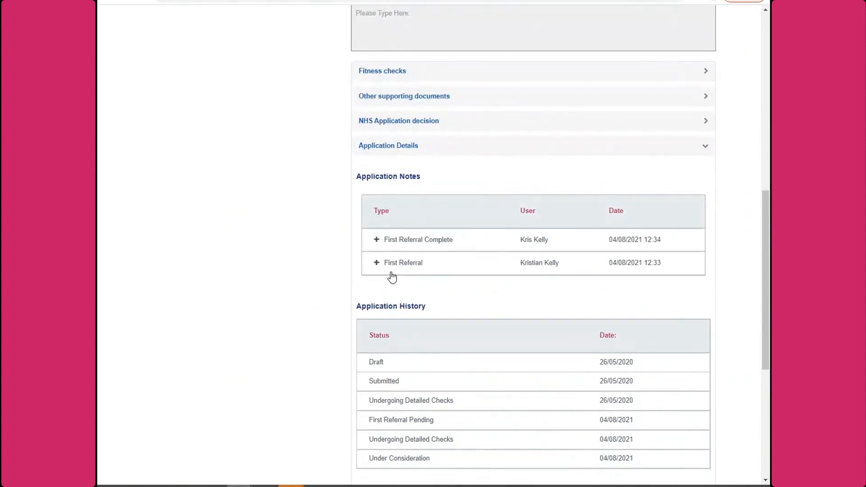
Step: Expand Other supporting documents and download Committee Report - 31.01.2020.docx from the PCSE supporting documents
{"action": "scroll", "coordinate": [315, 248], "scroll_direction": "up", "scroll_amount": 3}
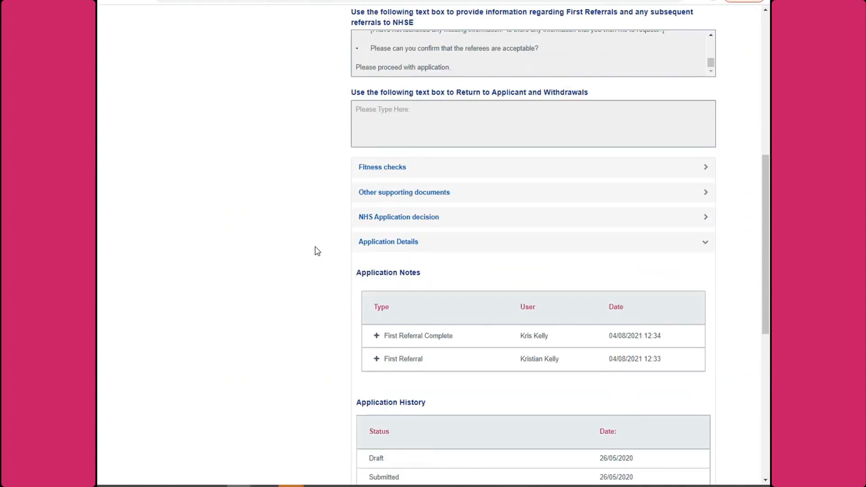
{"action": "left_click", "coordinate": [389, 202]}
{"action": "scroll", "coordinate": [343, 199], "scroll_direction": "down", "scroll_amount": 1}
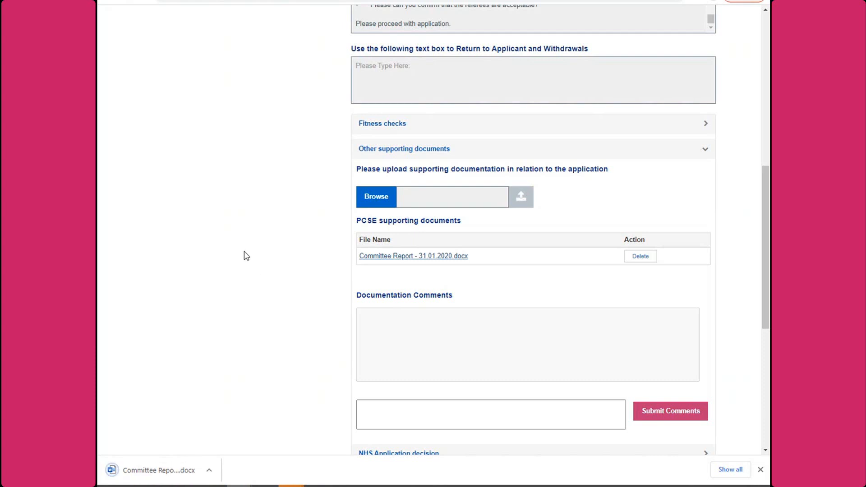
{"action": "scroll", "coordinate": [243, 255], "scroll_direction": "down", "scroll_amount": 3}
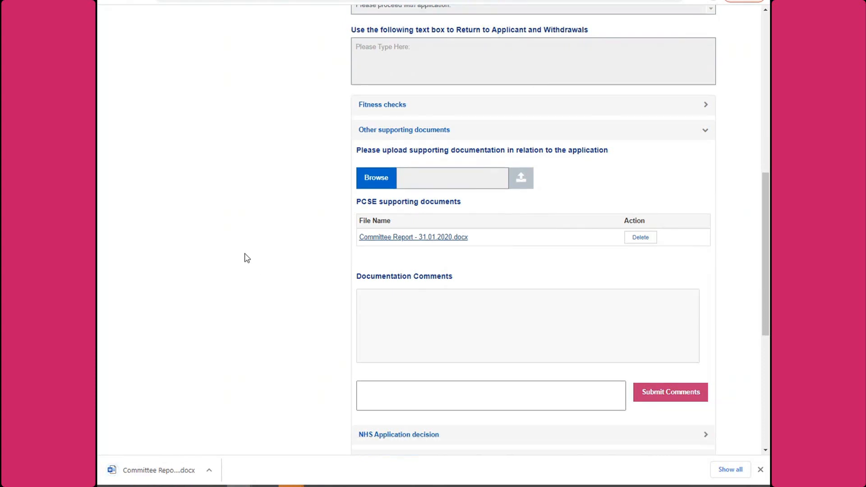
Step: Expand NHS Application decision, upload DecisionMinutesTEST - 29.01.2020.pdf as the decision minutes, and dismiss the downloads bar
{"action": "left_click", "coordinate": [396, 351]}
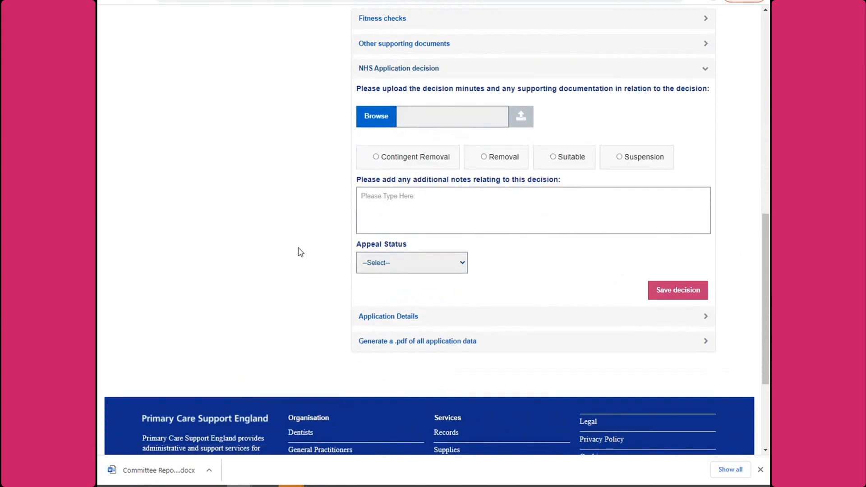
{"action": "scroll", "coordinate": [300, 252], "scroll_direction": "up", "scroll_amount": 1}
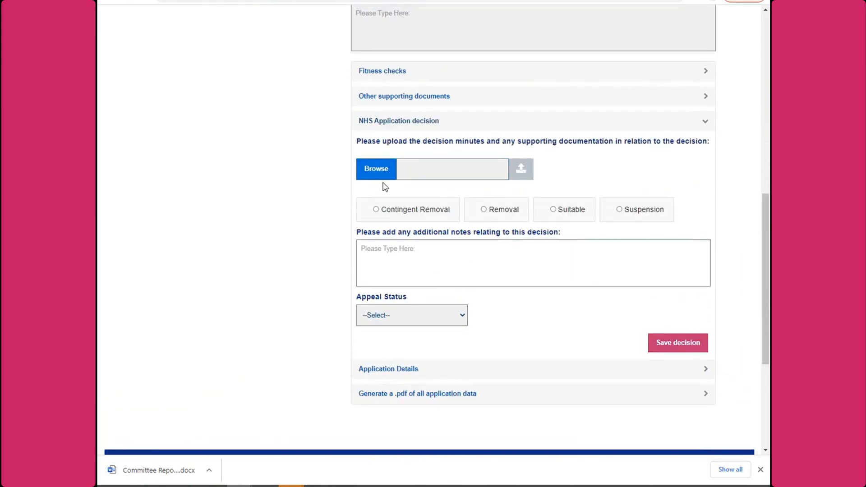
{"action": "left_click", "coordinate": [347, 176]}
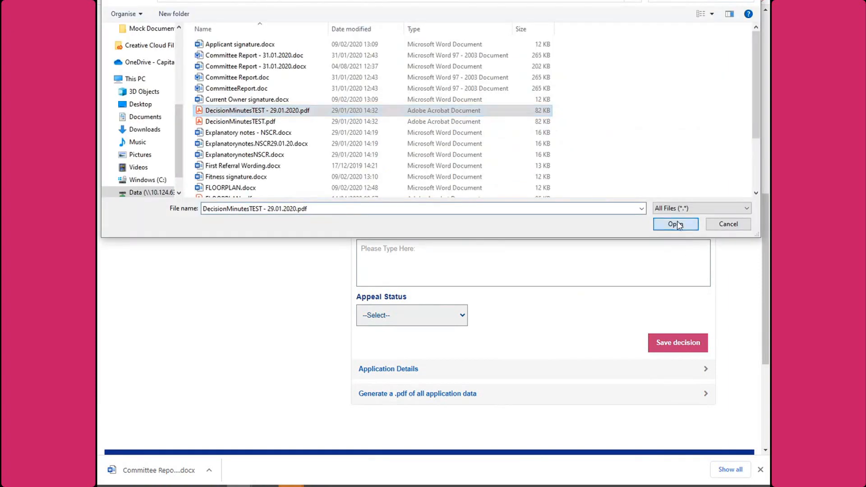
{"action": "left_click", "coordinate": [677, 224]}
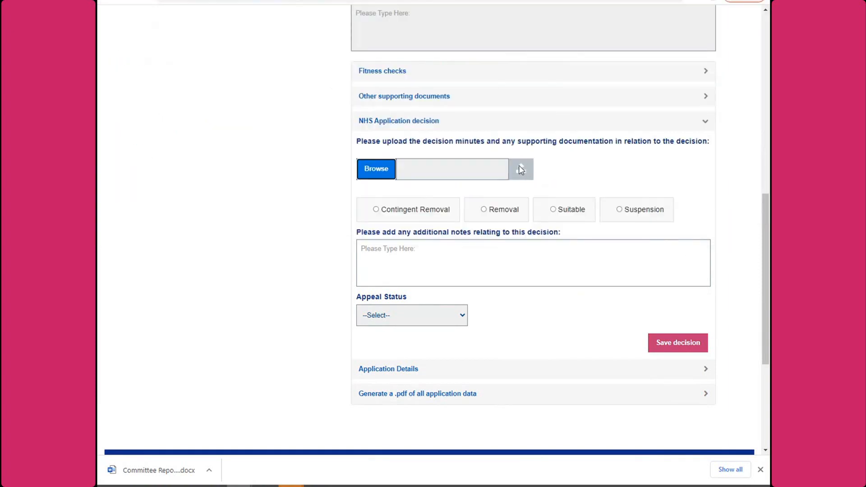
{"action": "left_click", "coordinate": [521, 169]}
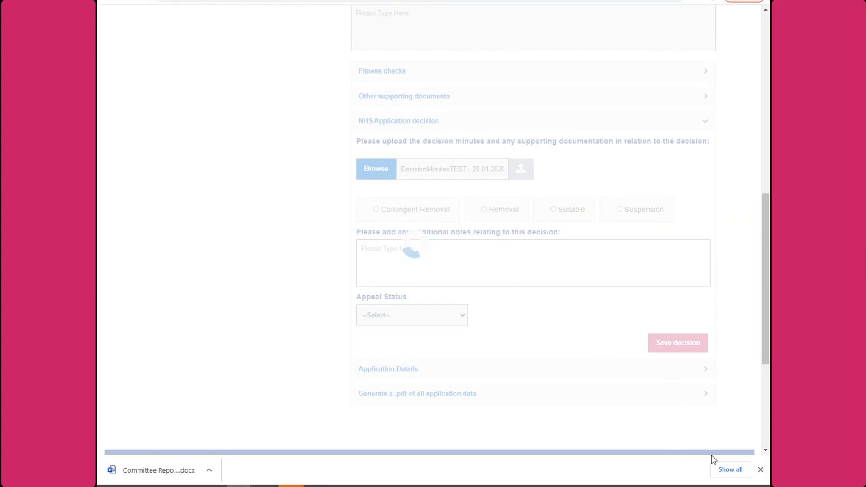
{"action": "left_click", "coordinate": [760, 470]}
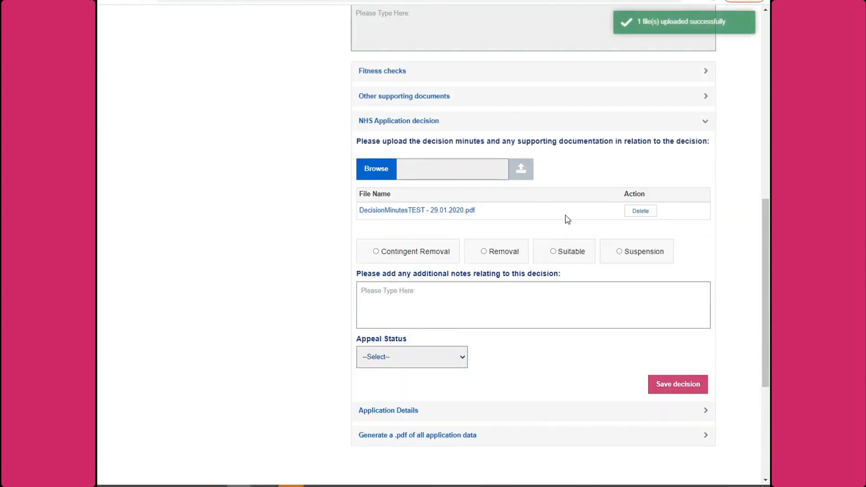
Step: Record the ME280 decision as Suitable with the additional note "Approved." and save the decision
{"action": "left_click", "coordinate": [554, 252]}
{"action": "left_click", "coordinate": [535, 298]}
{"action": "type", "text": "Approved."}
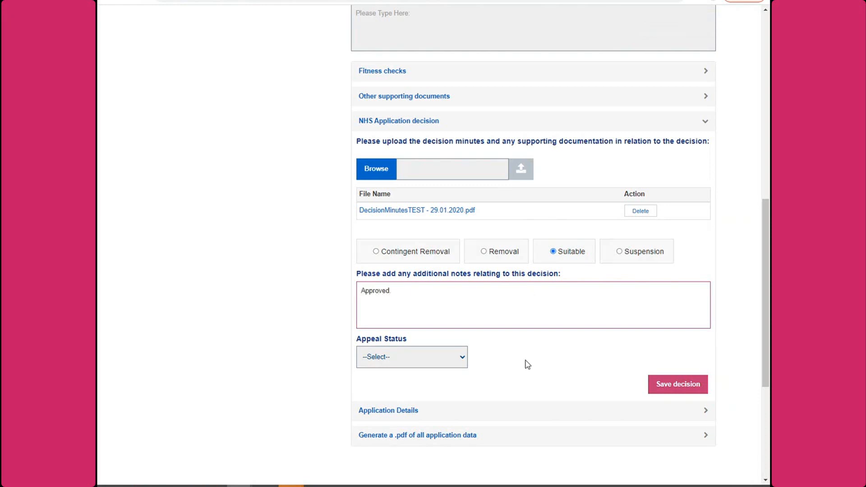
{"action": "left_click", "coordinate": [676, 386]}
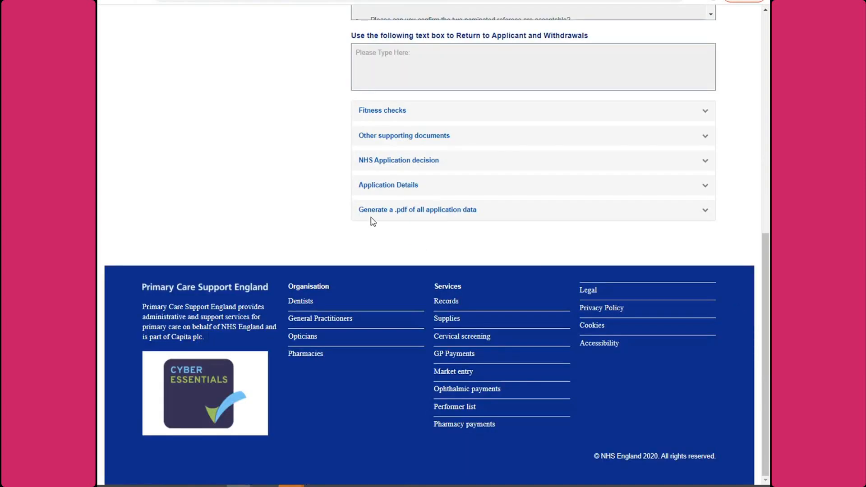
Step: Expand Application Details and review the application notes and the status history for ME280
{"action": "left_click", "coordinate": [379, 189]}
{"action": "scroll", "coordinate": [318, 283], "scroll_direction": "down", "scroll_amount": 2}
{"action": "scroll", "coordinate": [319, 283], "scroll_direction": "down", "scroll_amount": 2}
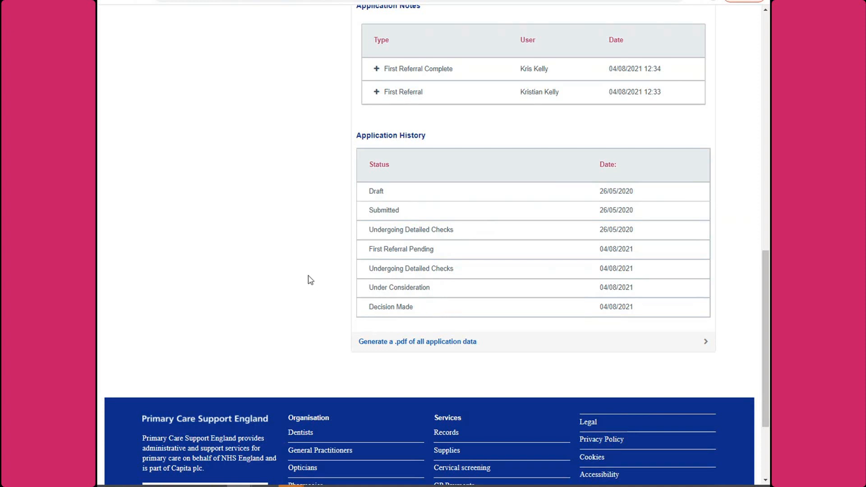
{"action": "scroll", "coordinate": [311, 280], "scroll_direction": "up", "scroll_amount": 10}
{"action": "scroll", "coordinate": [311, 280], "scroll_direction": "down", "scroll_amount": 6}
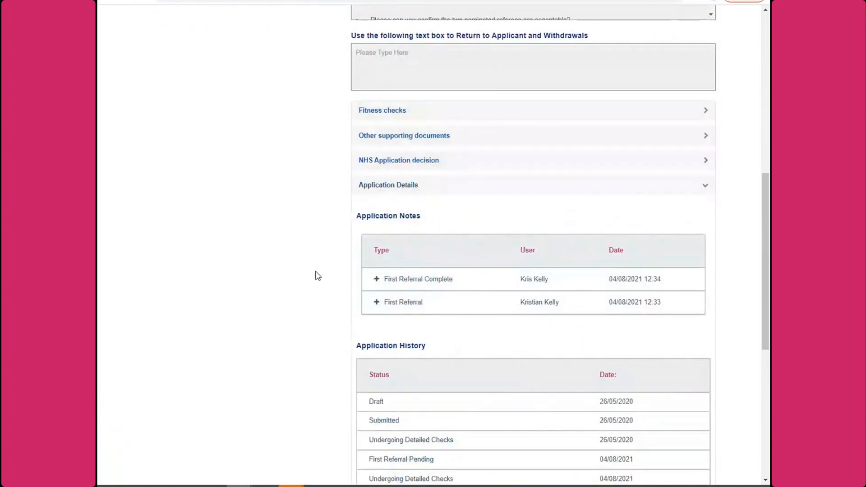
Step: Reopen NHS Application decision, select Removal as the outcome, and switch it back to Suitable without saving
{"action": "left_click", "coordinate": [393, 159]}
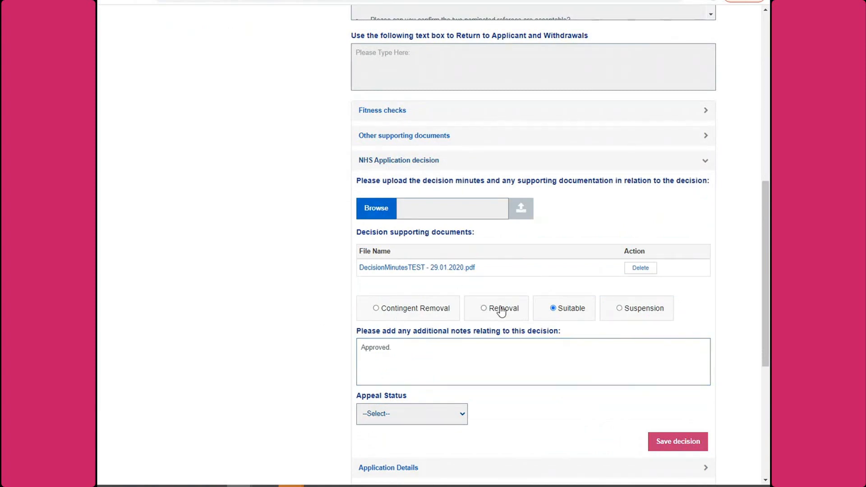
{"action": "left_click", "coordinate": [486, 310]}
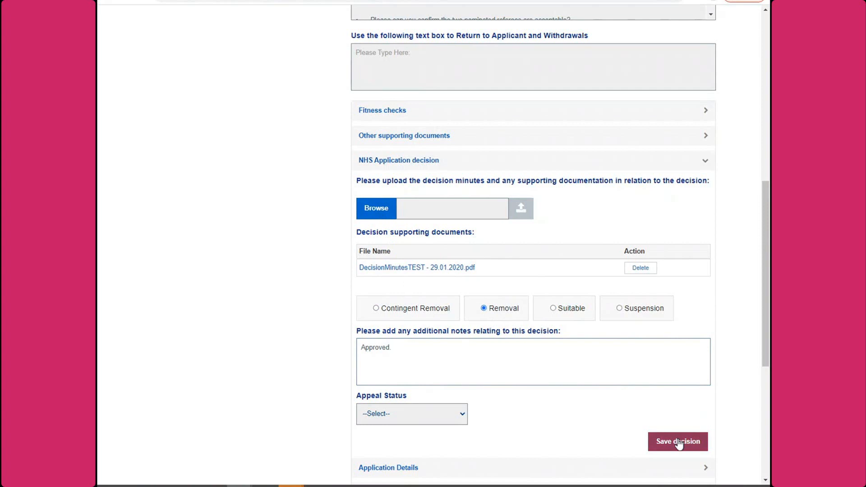
{"action": "left_click", "coordinate": [554, 309]}
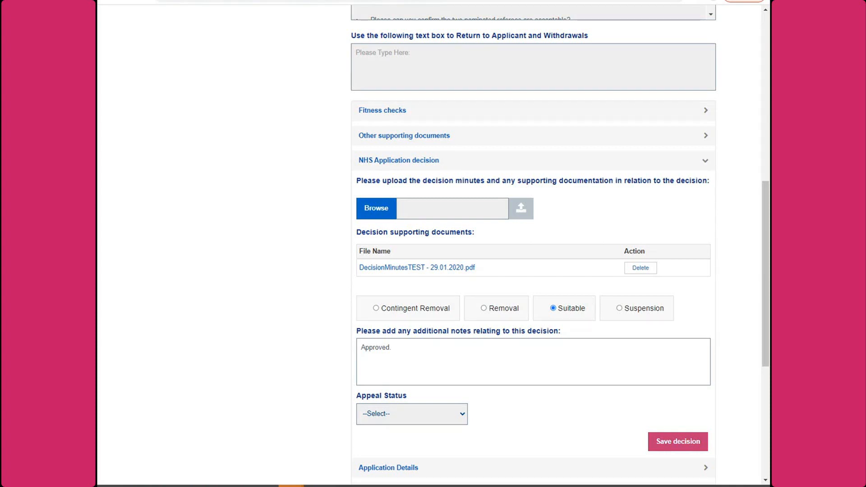
Step: Read the referral text box to its end, expand the First Referral Complete note under Application Details, and select the note's full text
{"action": "scroll", "coordinate": [243, 325], "scroll_direction": "up", "scroll_amount": 5}
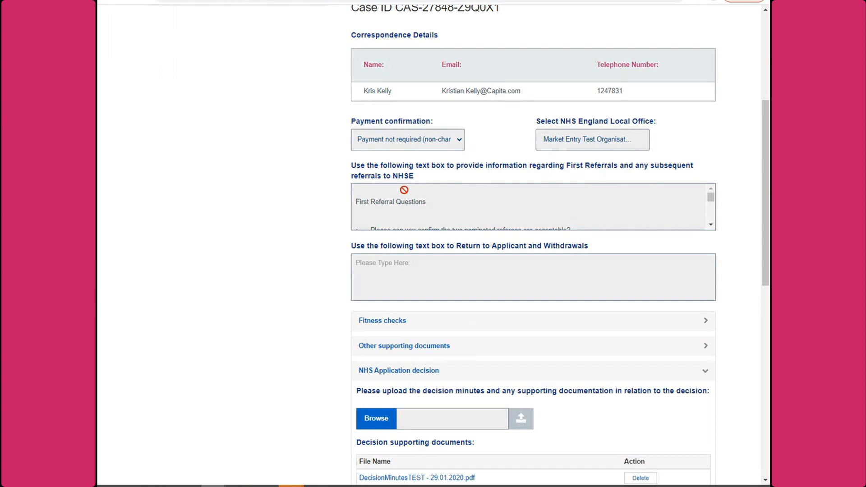
{"action": "scroll", "coordinate": [409, 198], "scroll_direction": "down", "scroll_amount": 5}
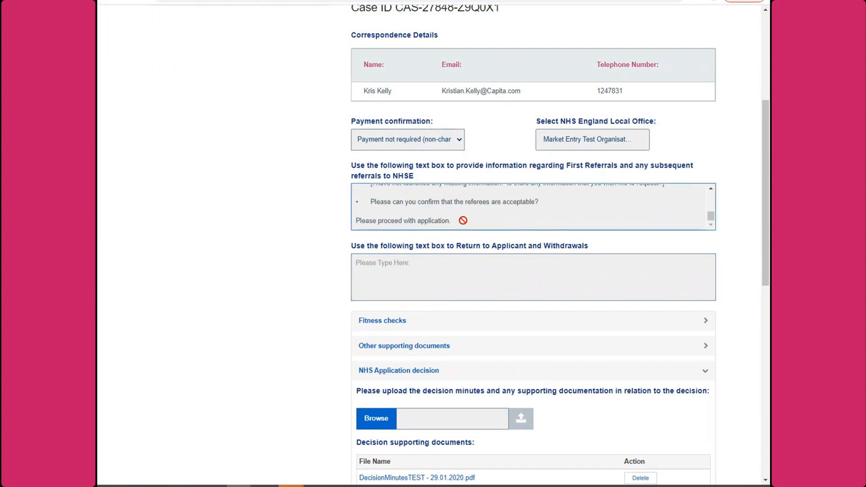
{"action": "scroll", "coordinate": [399, 301], "scroll_direction": "down", "scroll_amount": 8}
{"action": "left_click", "coordinate": [391, 315]}
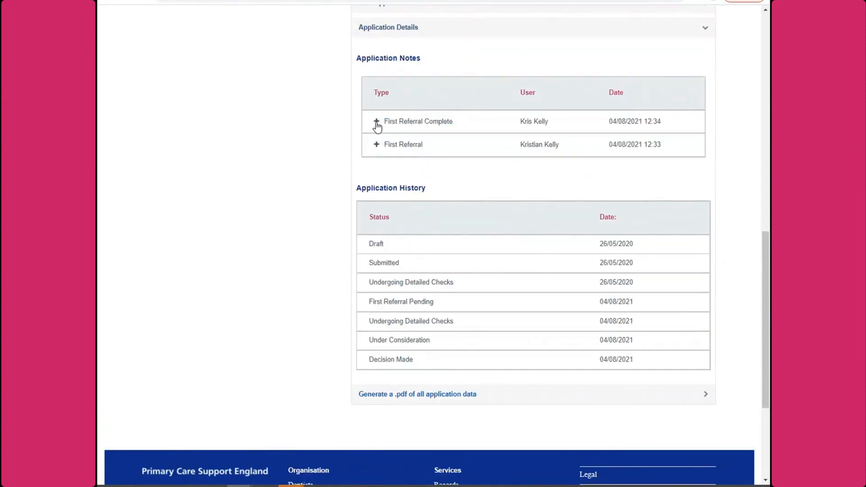
{"action": "left_click", "coordinate": [376, 123]}
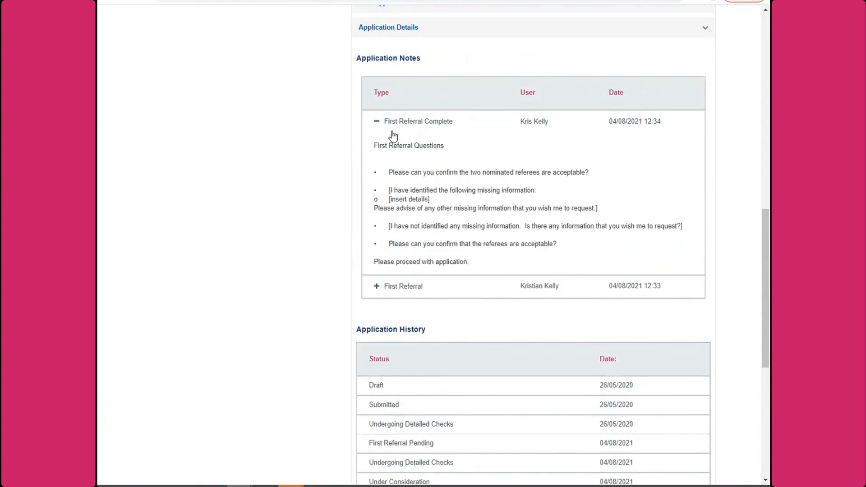
{"action": "left_click_drag", "start_coordinate": [470, 264], "coordinate": [373, 144]}
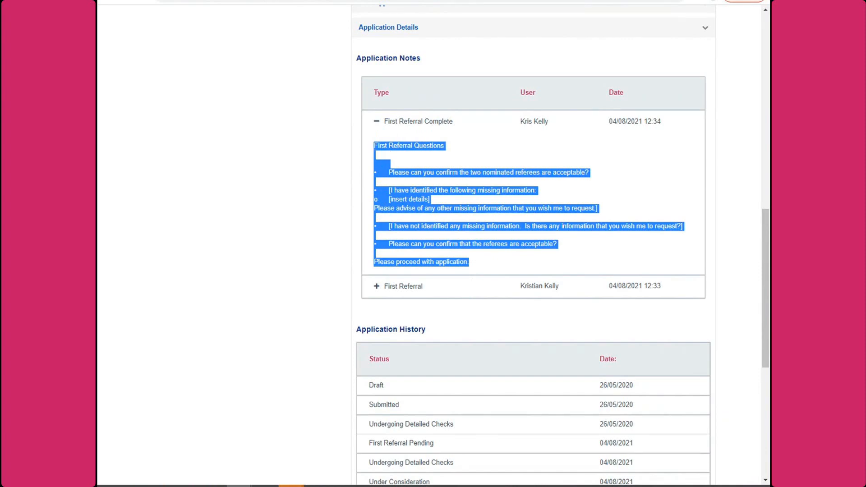
Step: Switch to the Word annexes document to view the Annex 3 First Referral Questions, and return to the NHSE referrals text box on ME280
{"action": "key", "text": "alt+Tab"}
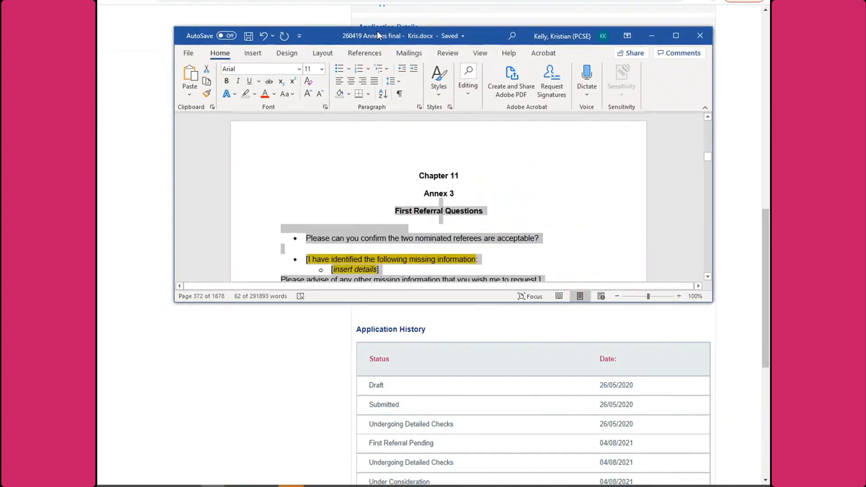
{"action": "key", "text": "alt+Tab"}
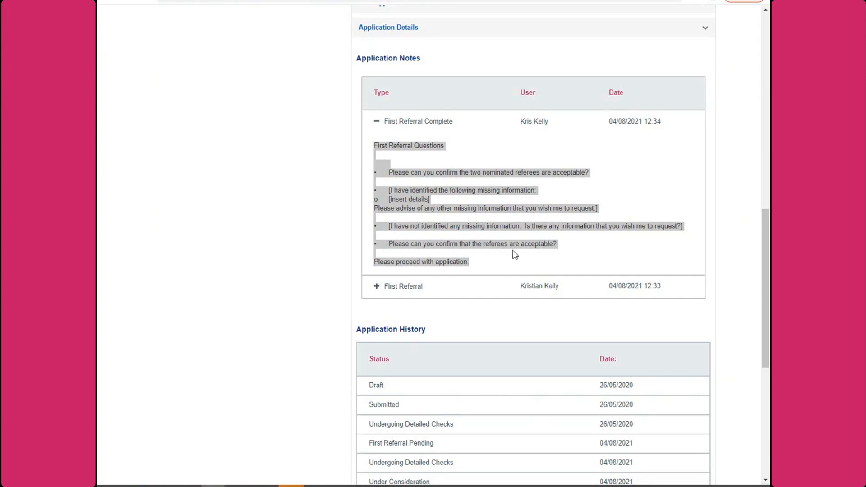
{"action": "scroll", "coordinate": [304, 262], "scroll_direction": "up", "scroll_amount": 10}
{"action": "scroll", "coordinate": [294, 274], "scroll_direction": "down", "scroll_amount": 1}
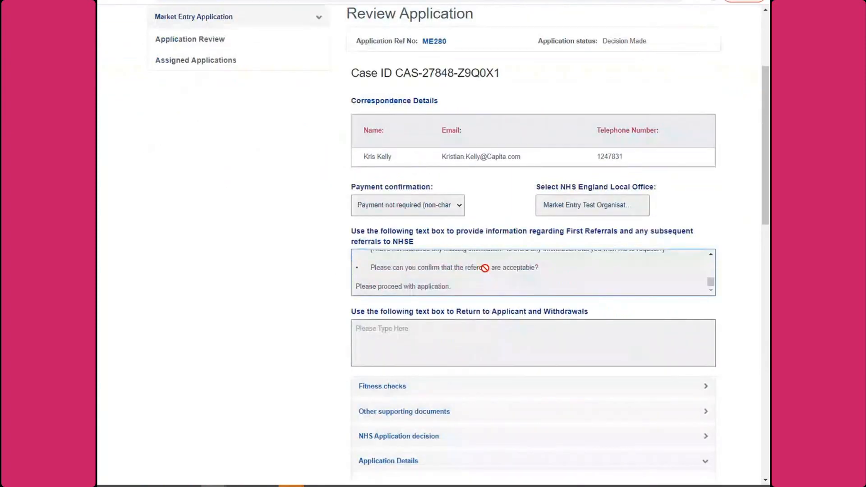